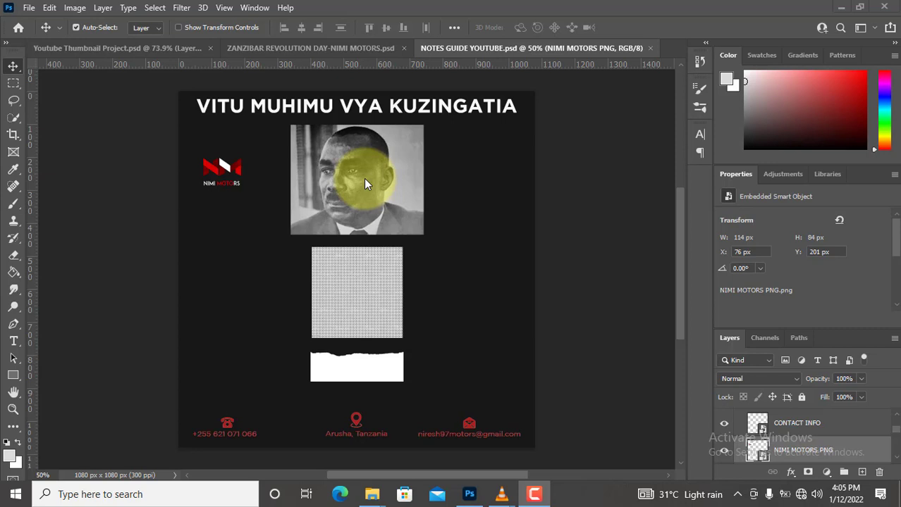
Drag the portrait from NOTES GUIDE YOUTUBE onto the poster canvas as KARUME copy, then reset colours to black and white
left_click(376, 280)
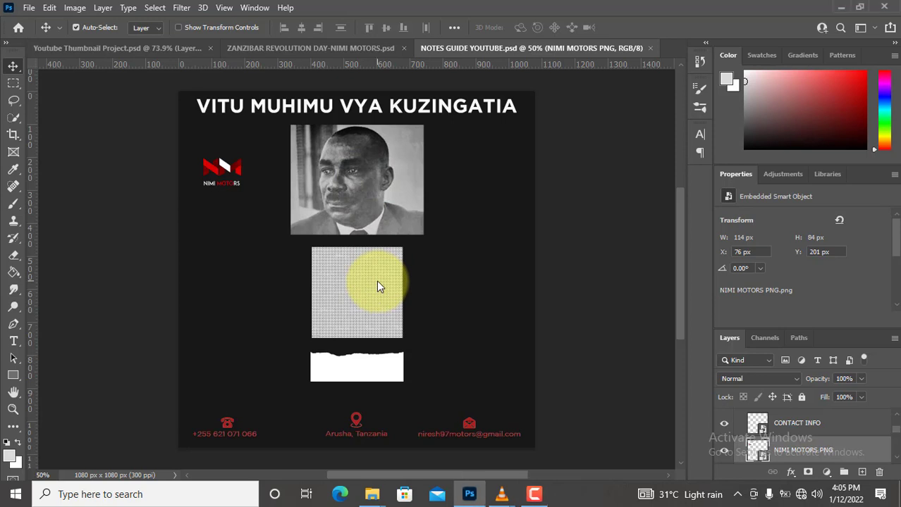
left_click(376, 369)
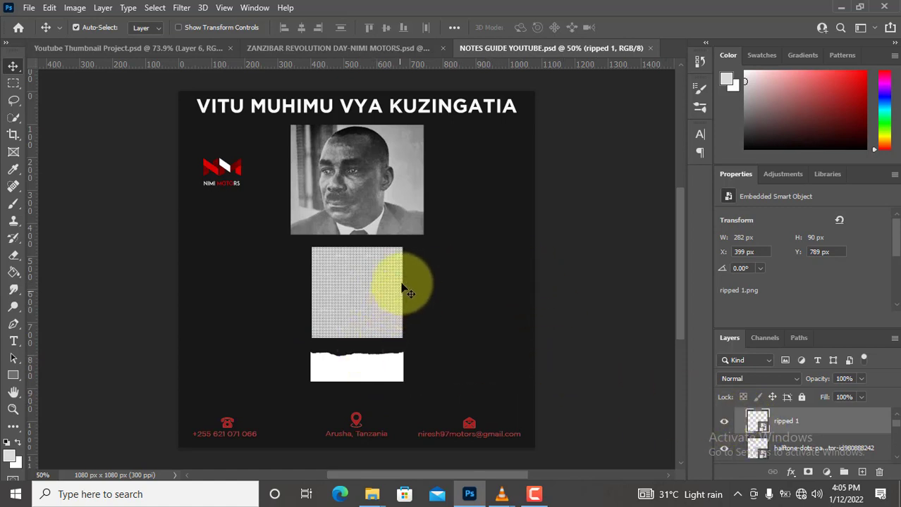
left_click(316, 46)
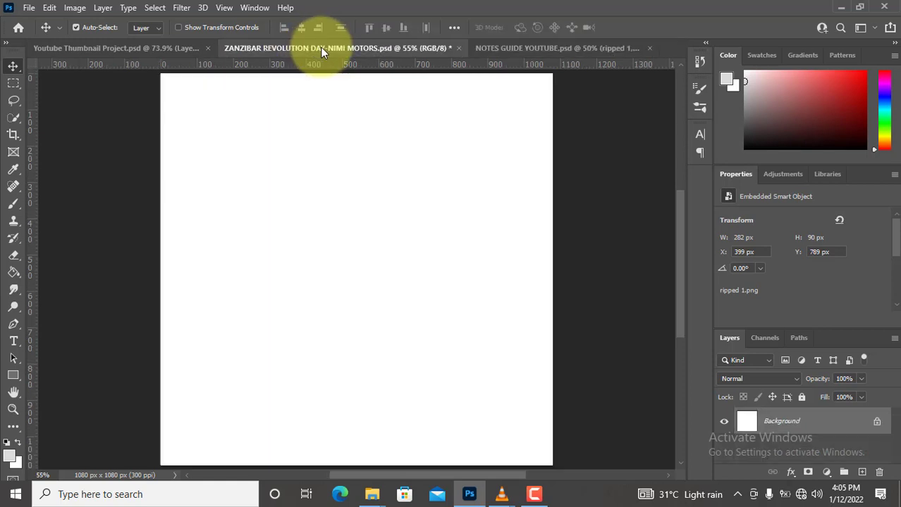
left_click(507, 48)
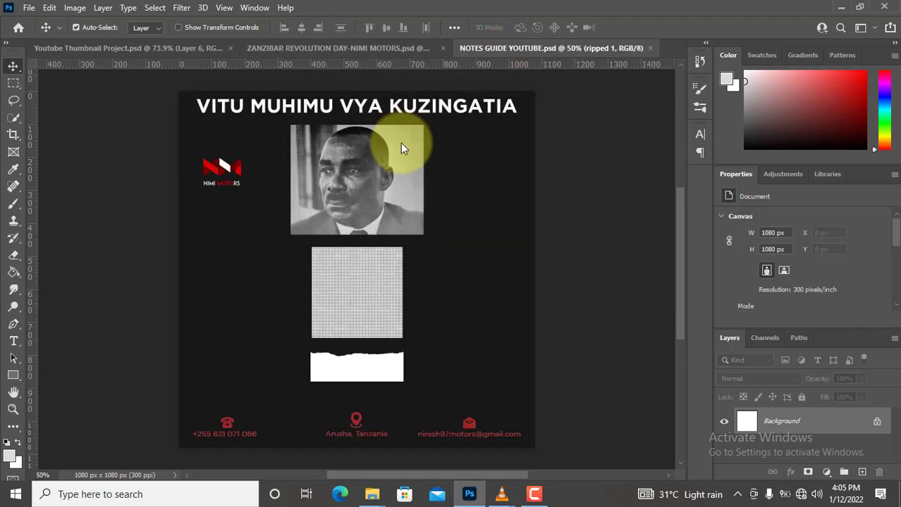
left_click_drag(381, 187, 340, 47)
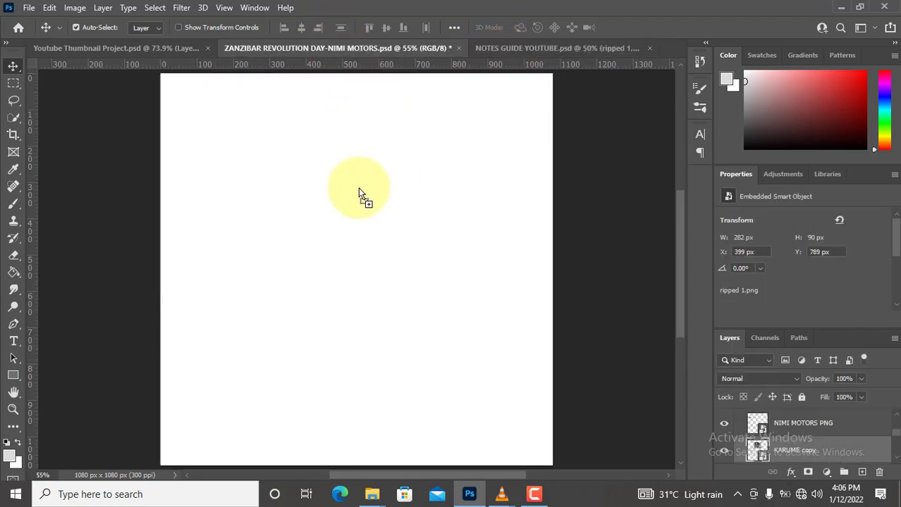
left_click_drag(341, 46, 365, 246)
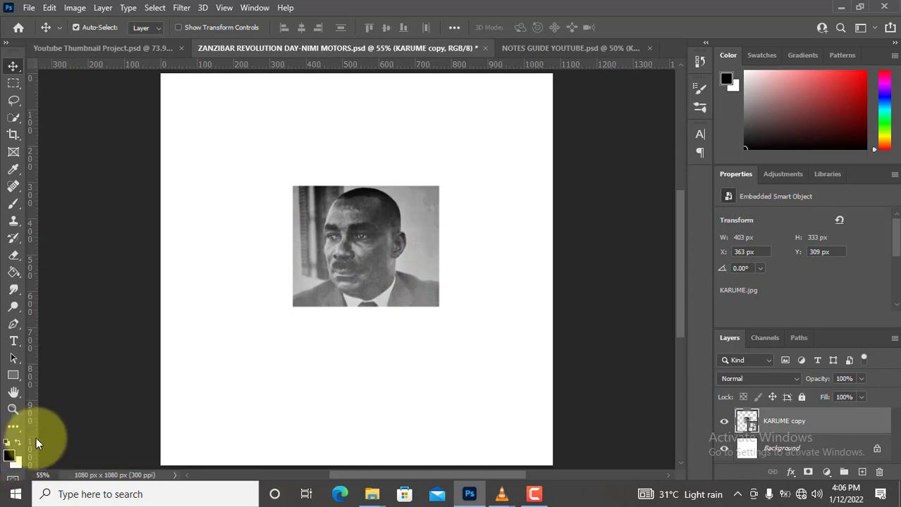
key("x")
key("x")
key("x")
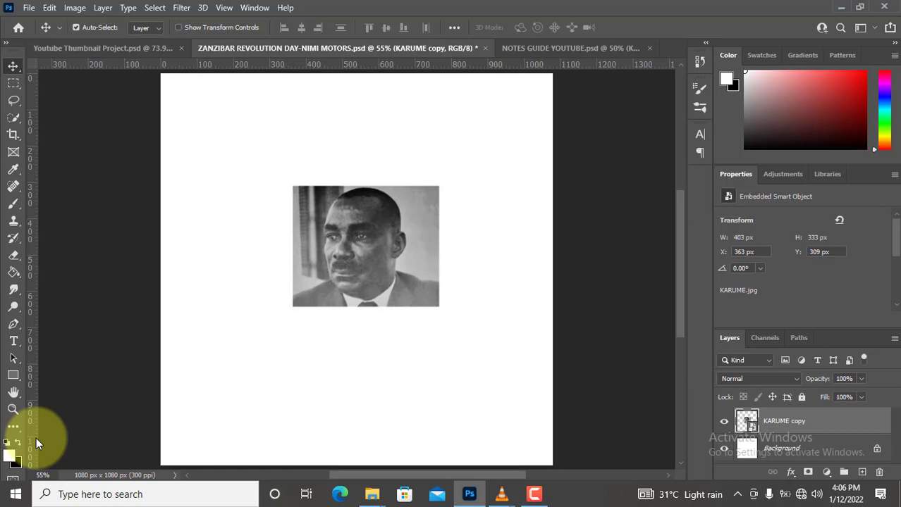
key("x")
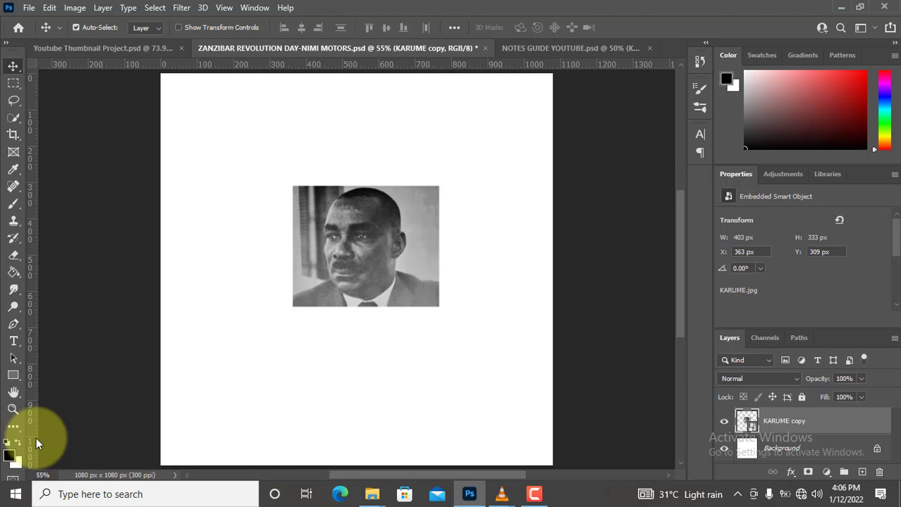
Draw a 41 × 167 px black rectangle, align it to the left canvas edge, and add margin guides
left_click(12, 376)
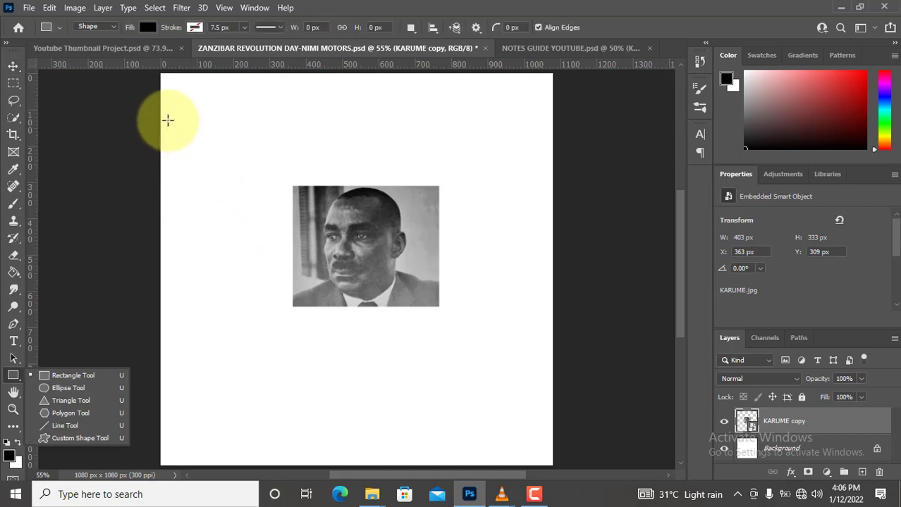
left_click_drag(177, 121, 190, 180)
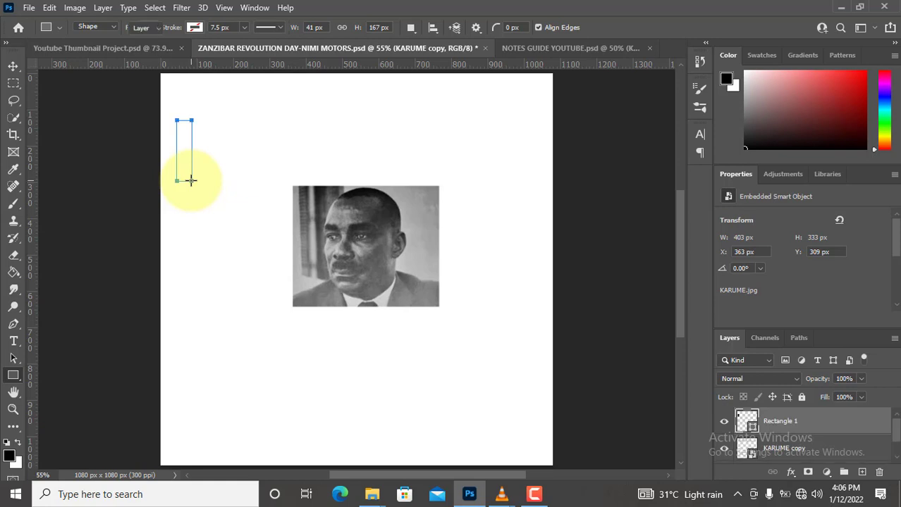
key("v")
key("ctrl+a")
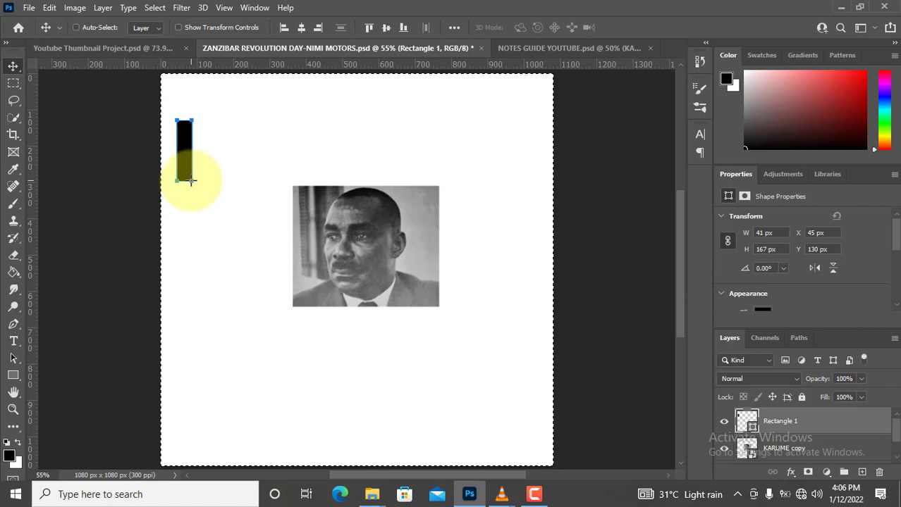
key("ctrl")
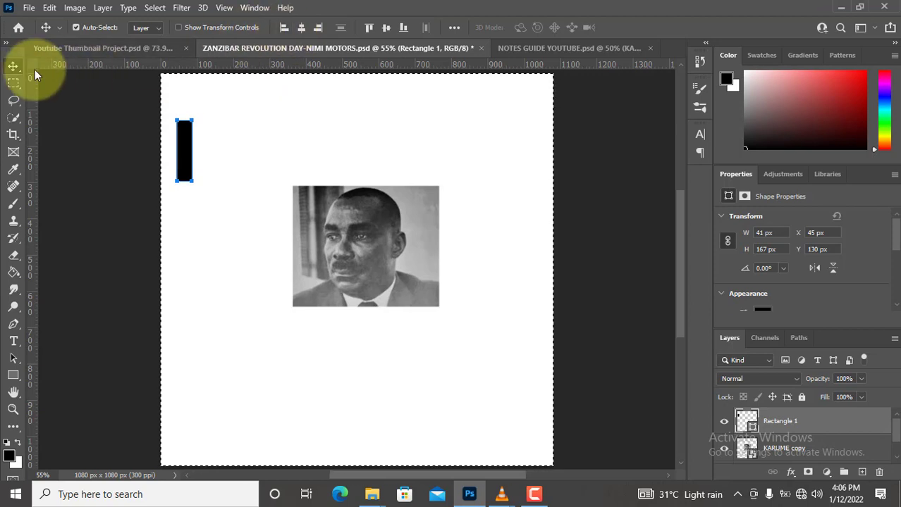
left_click(280, 28)
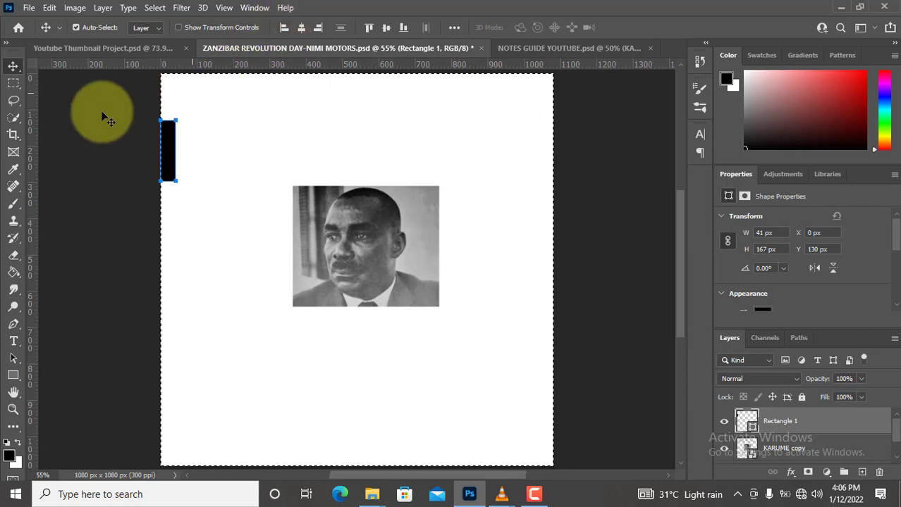
mouse_move(31, 140)
left_mouse_down()
mouse_move(175, 161)
mouse_move(173, 145)
left_mouse_up()
key("ctrl+semicolon")
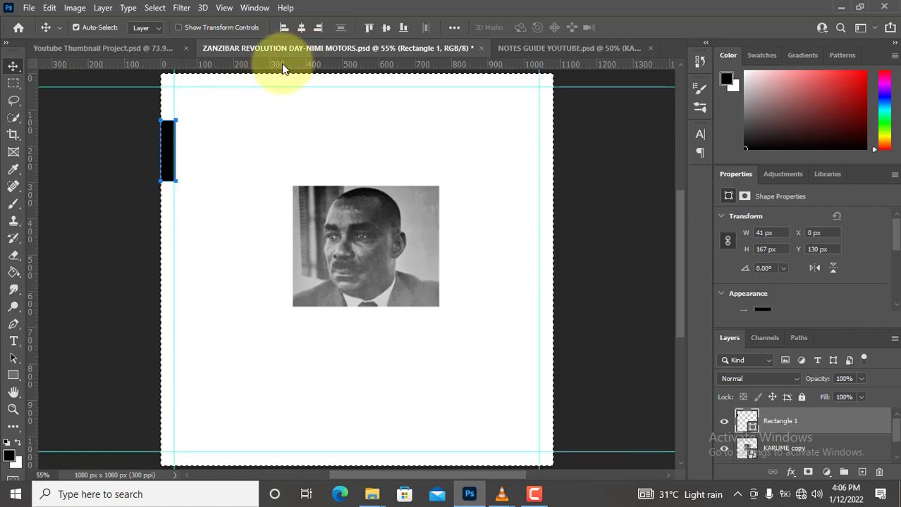
Move the left guide to 41 px and shift the rectangle in from the canvas's right edge
key("ctrl")
left_click_drag(175, 209, 178, 210)
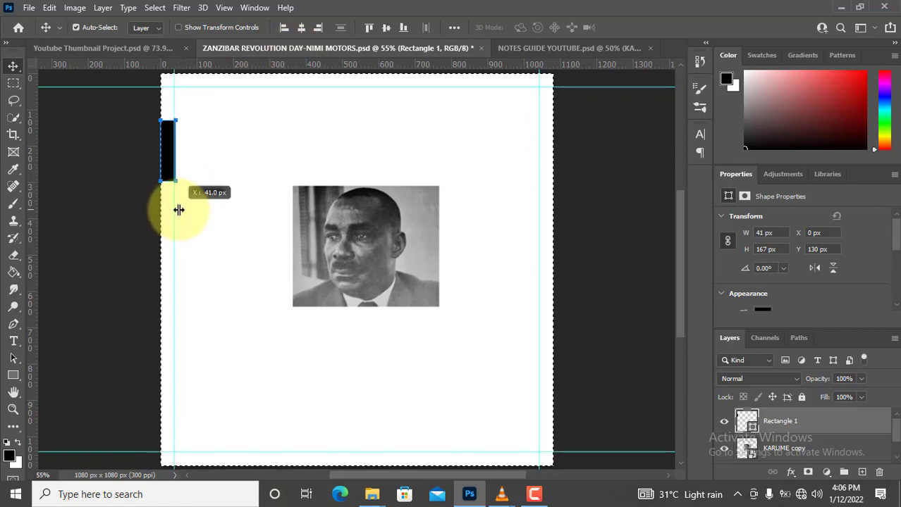
left_click(320, 26)
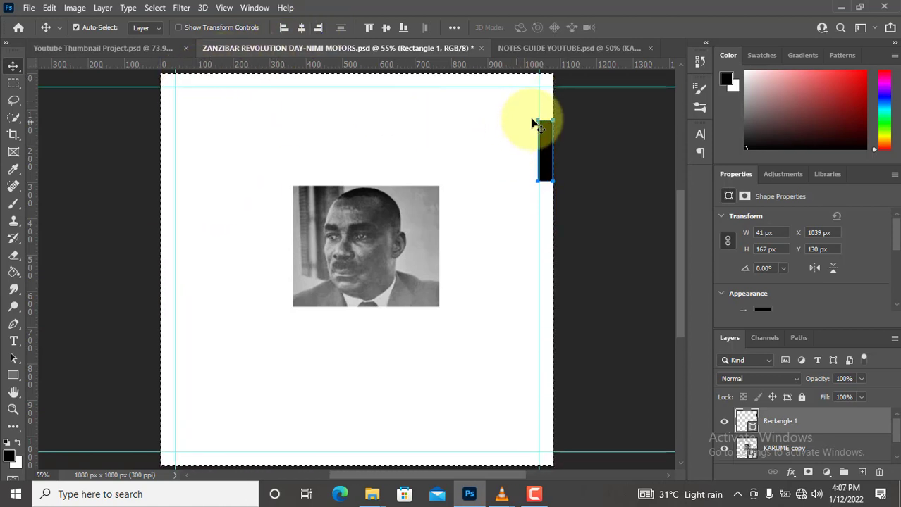
key("ctrl+d")
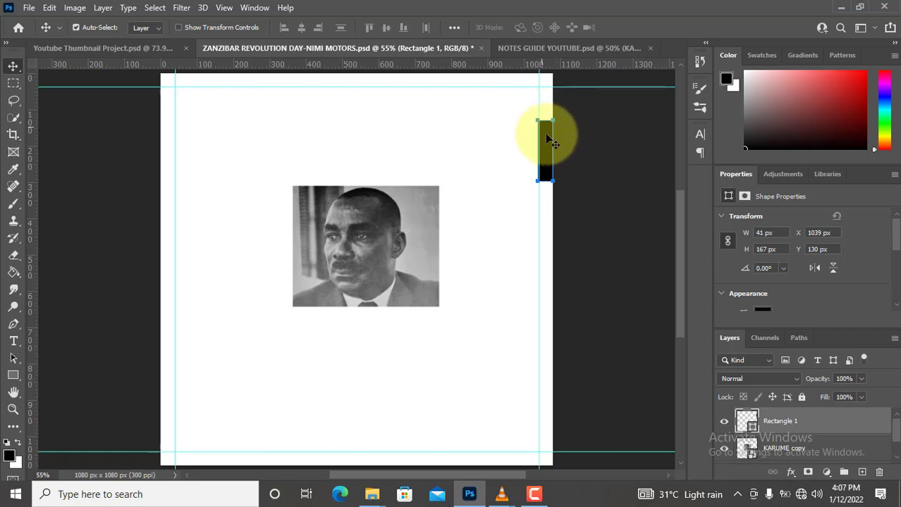
left_click_drag(552, 141, 497, 130)
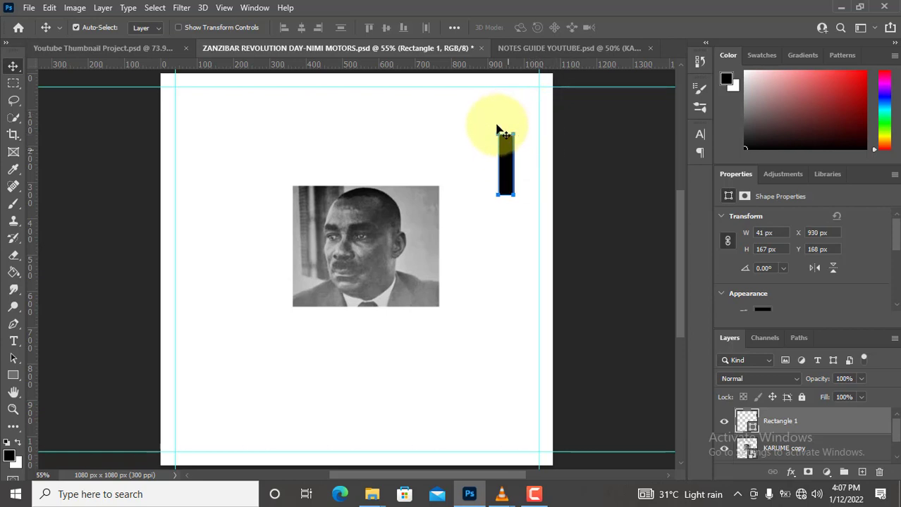
key("t")
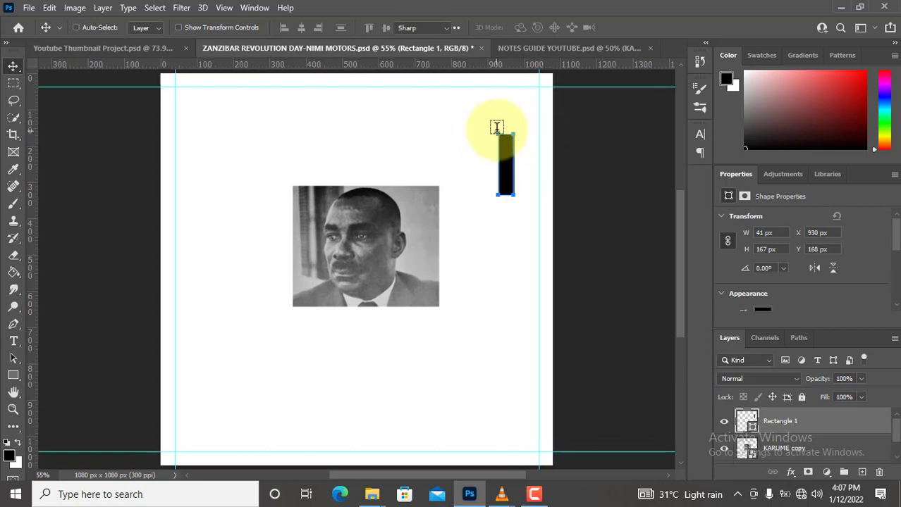
key("v")
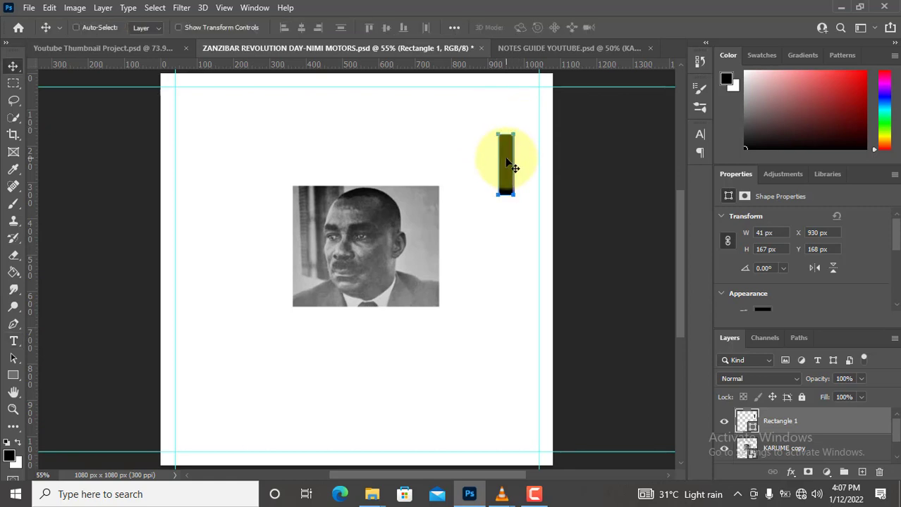
Rotate the rectangle −90° and align it flush to the top edge at X 867, Y 0
key("ctrl+t")
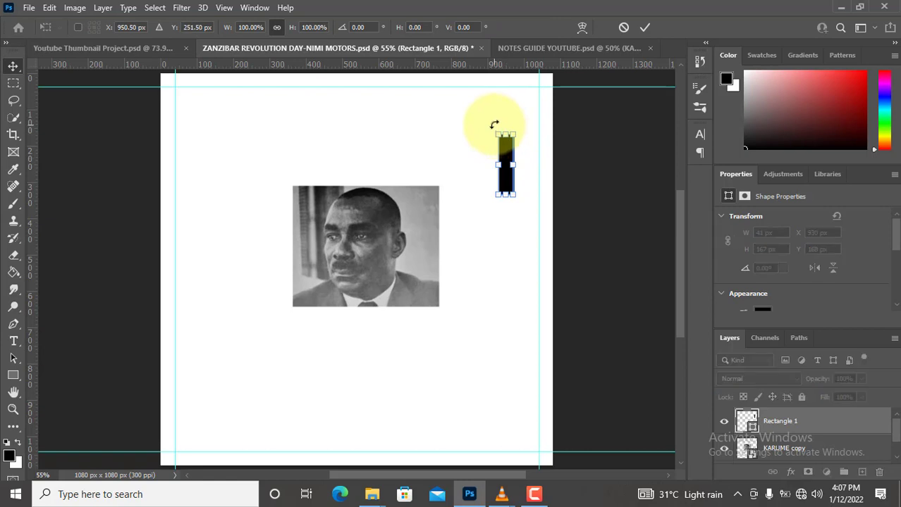
left_click_drag(434, 158, 431, 177)
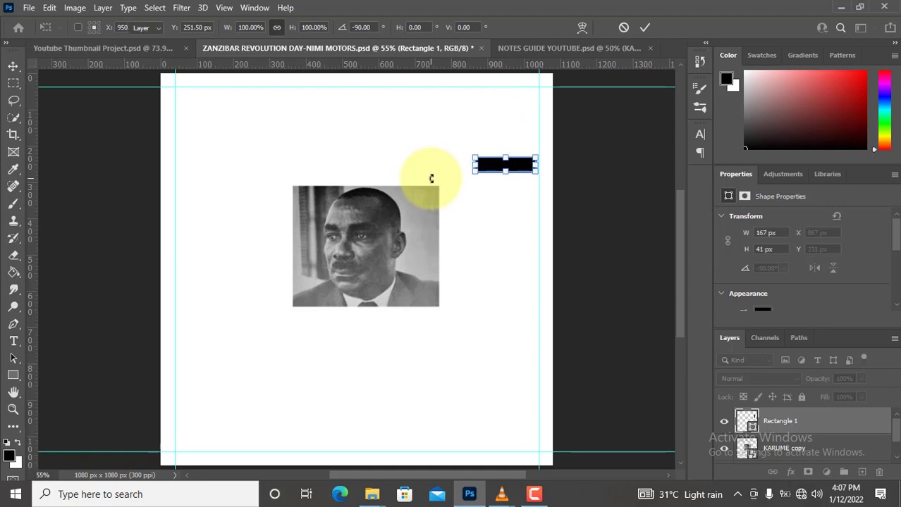
key("Return")
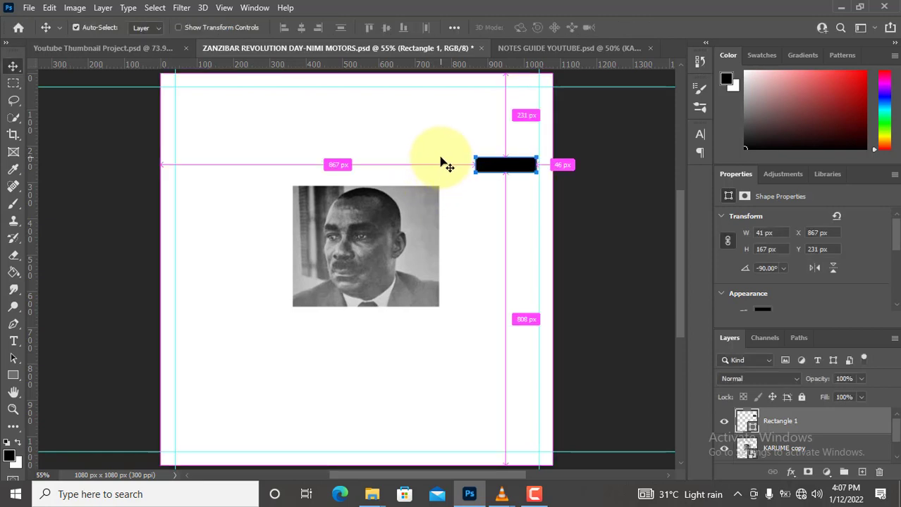
key("ctrl+a")
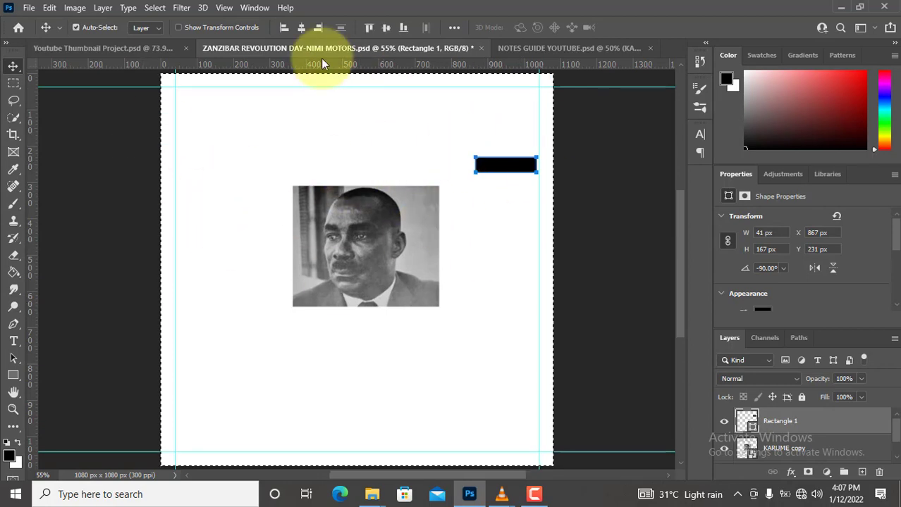
key("ctrl")
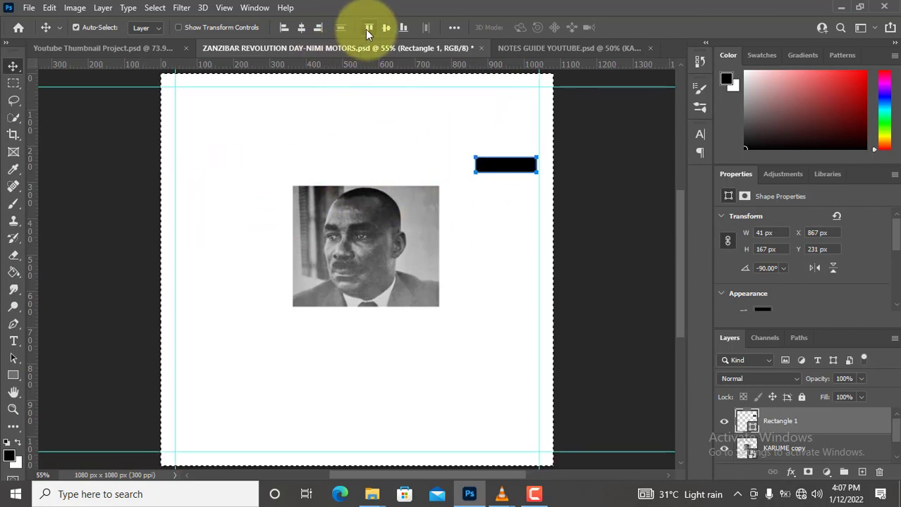
left_click(367, 29)
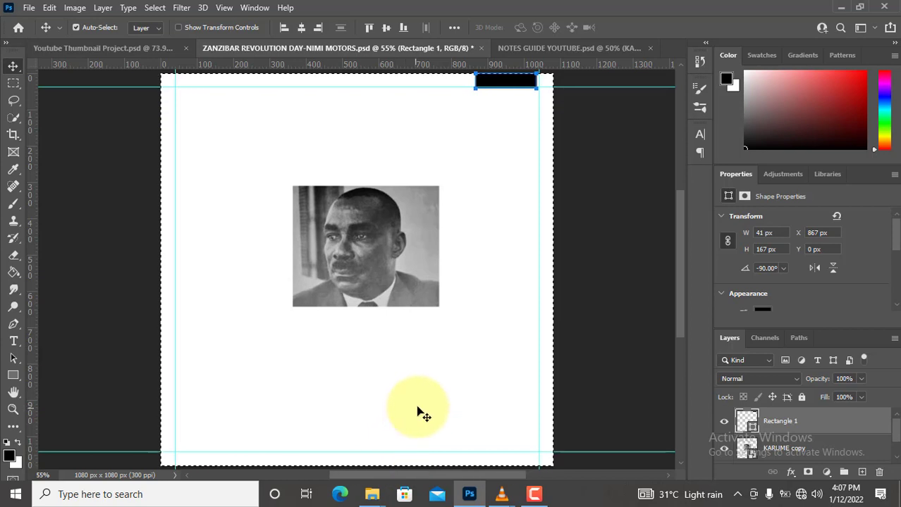
key("ctrl")
key("ctrl+d")
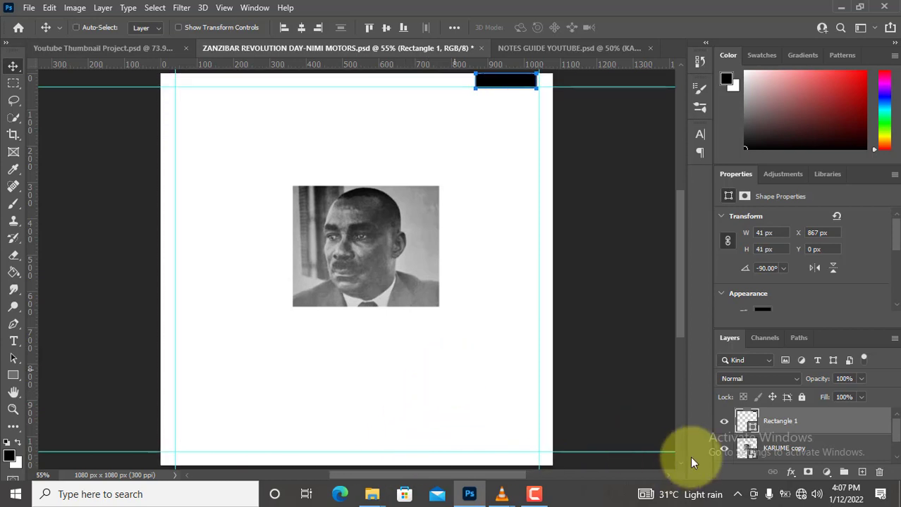
Hide the black rectangle and scale the KARUME copy portrait up to roughly cover the canvas
left_click(723, 421)
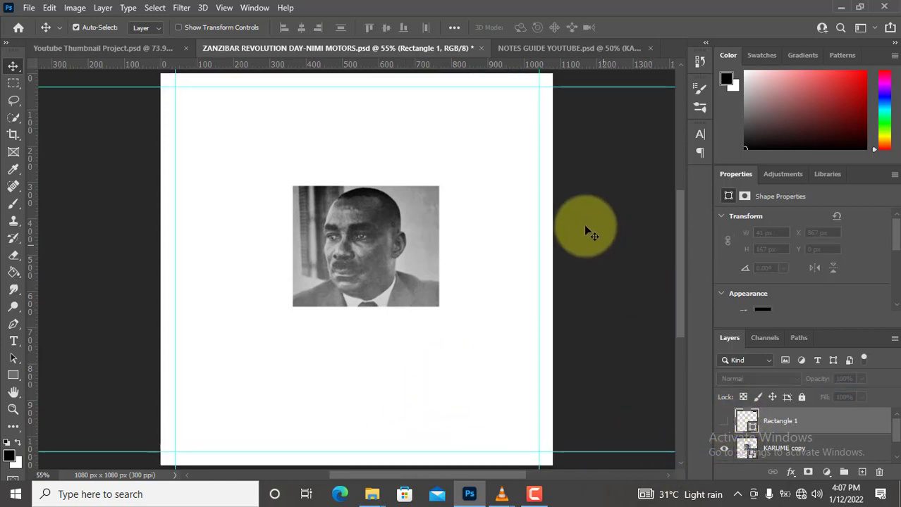
left_click(412, 259)
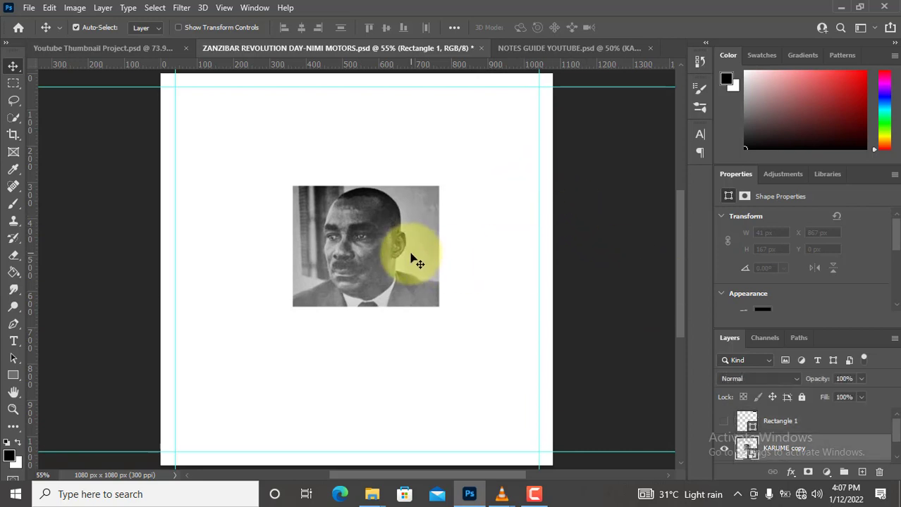
key("ctrl+minus")
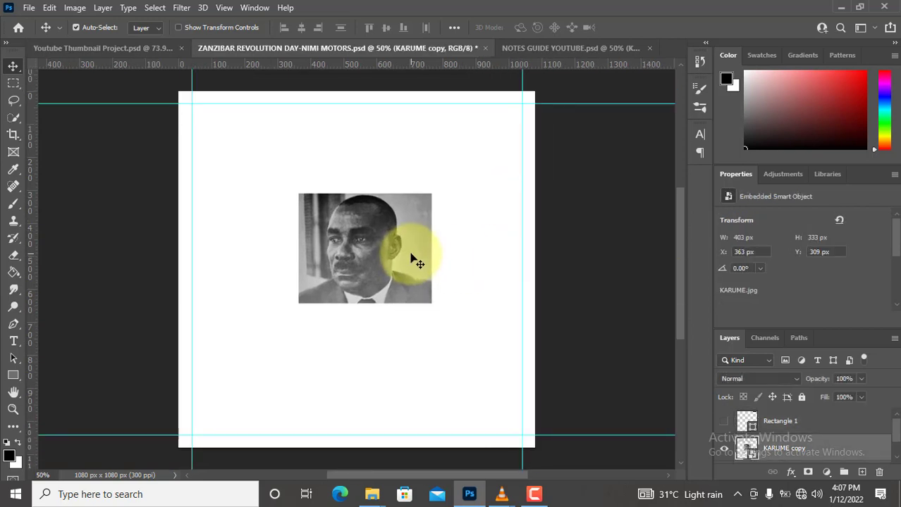
key("ctrl+minus")
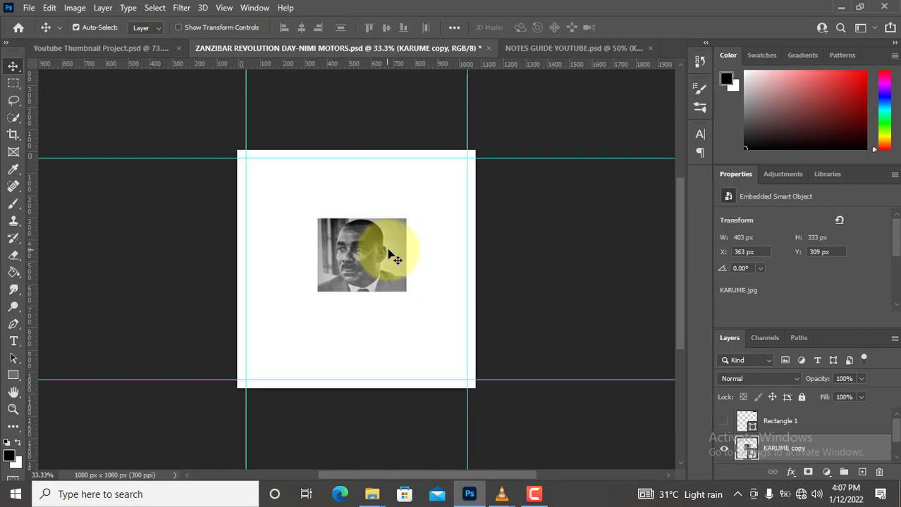
key("ctrl+t")
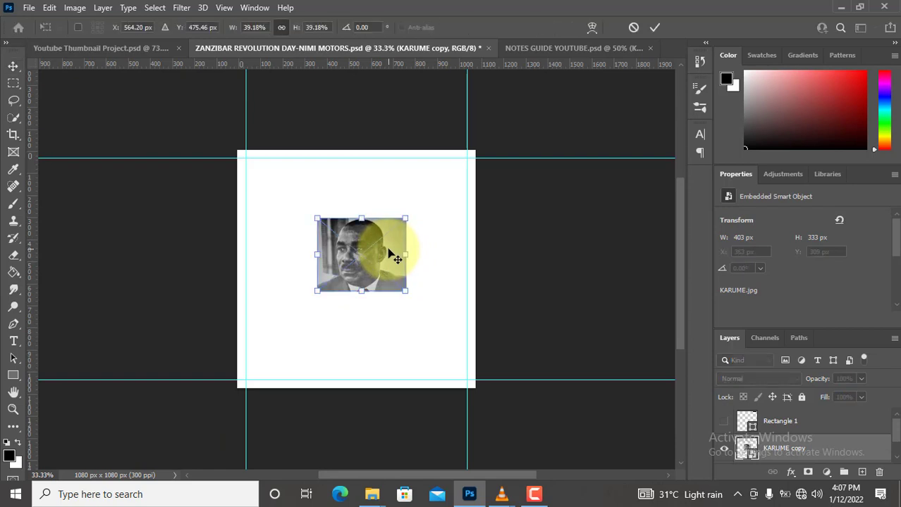
mouse_move(411, 213)
left_mouse_down()
mouse_move(575, 100)
mouse_move(561, 94)
left_mouse_up()
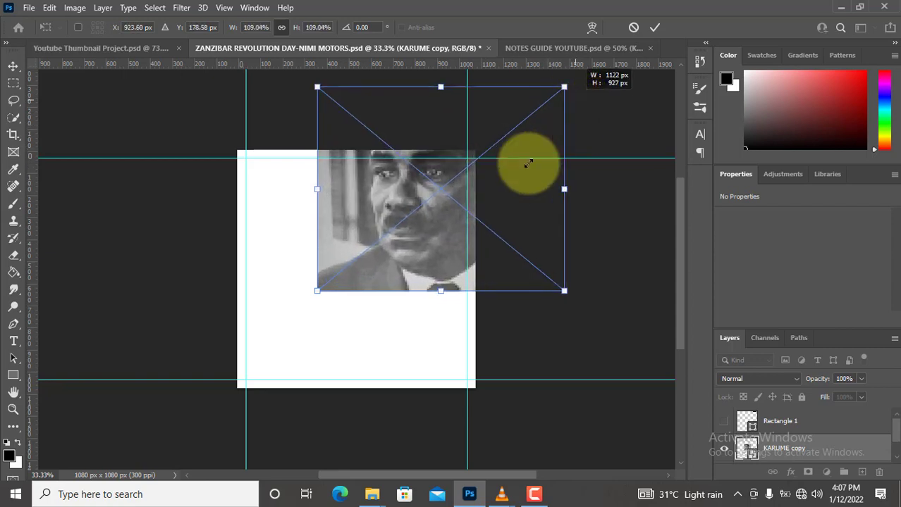
left_click_drag(484, 252, 456, 302)
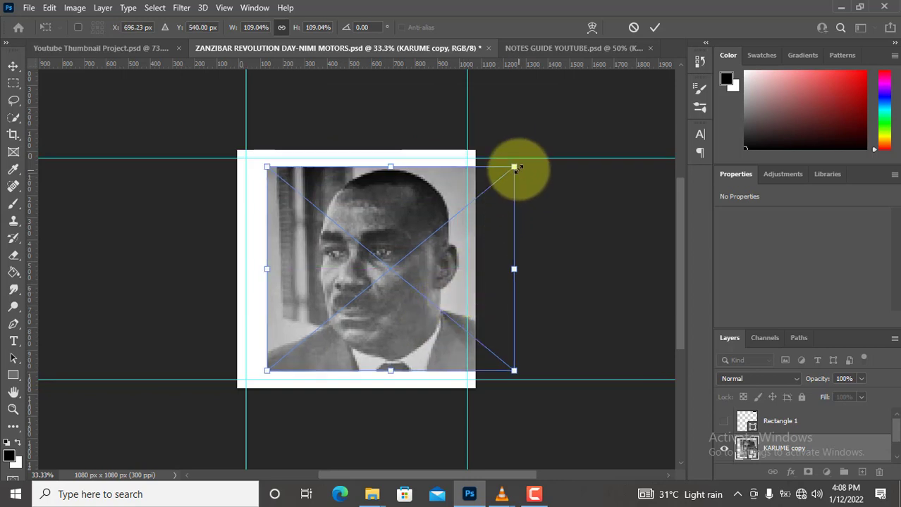
left_click_drag(514, 167, 569, 127)
key("Return")
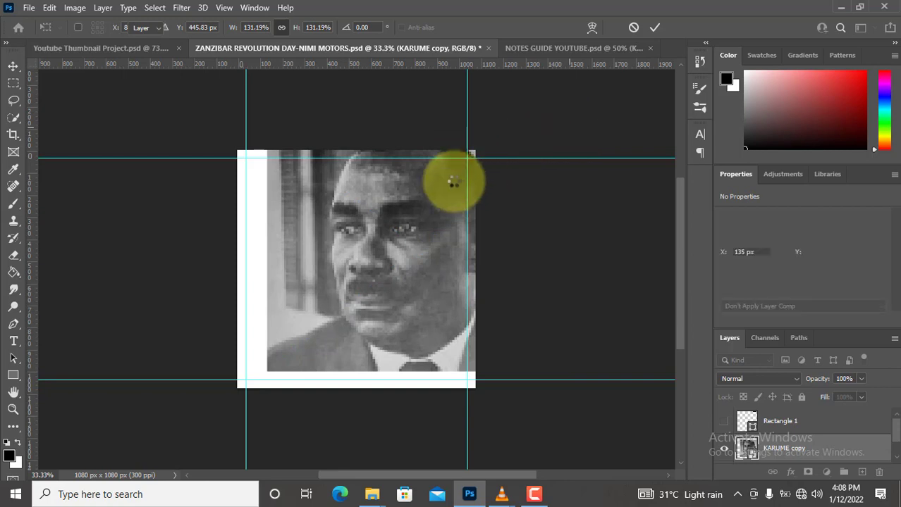
Centre the portrait on the canvas, enlarge it slightly more, and re-centre it
key("ctrl+a")
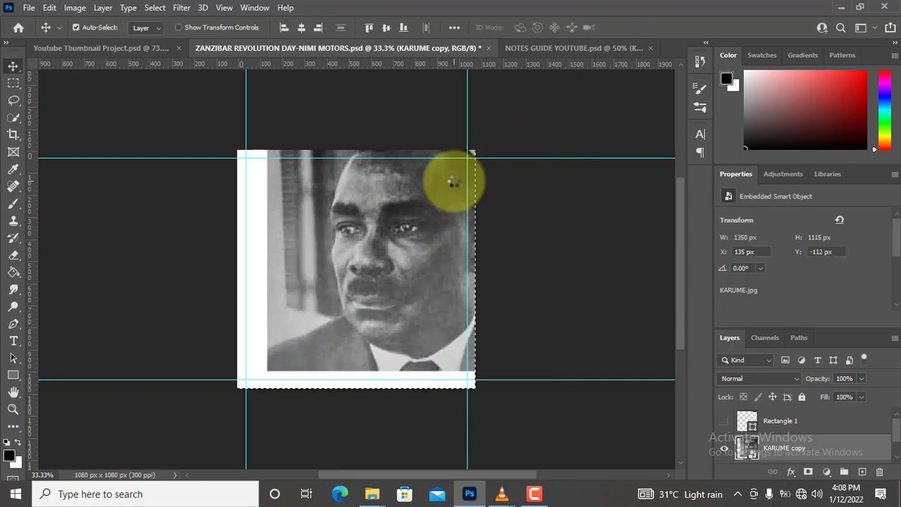
left_click(302, 29)
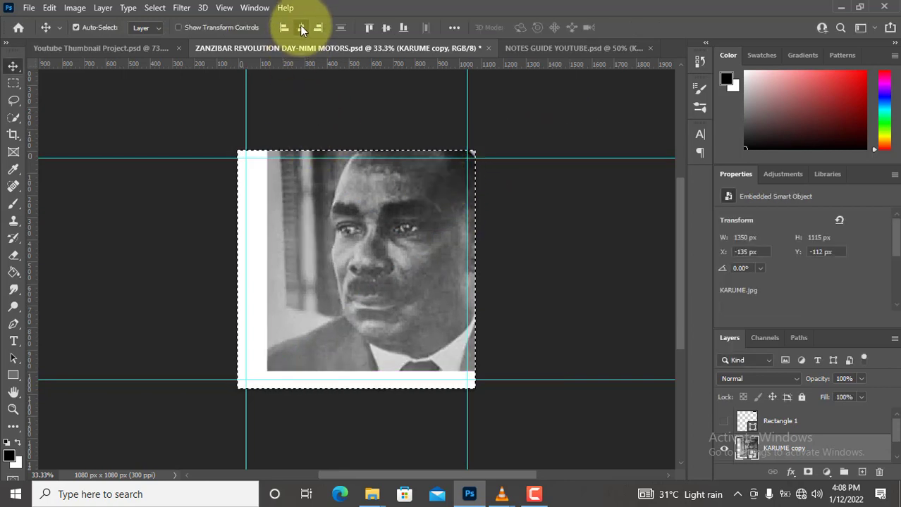
left_click(385, 27)
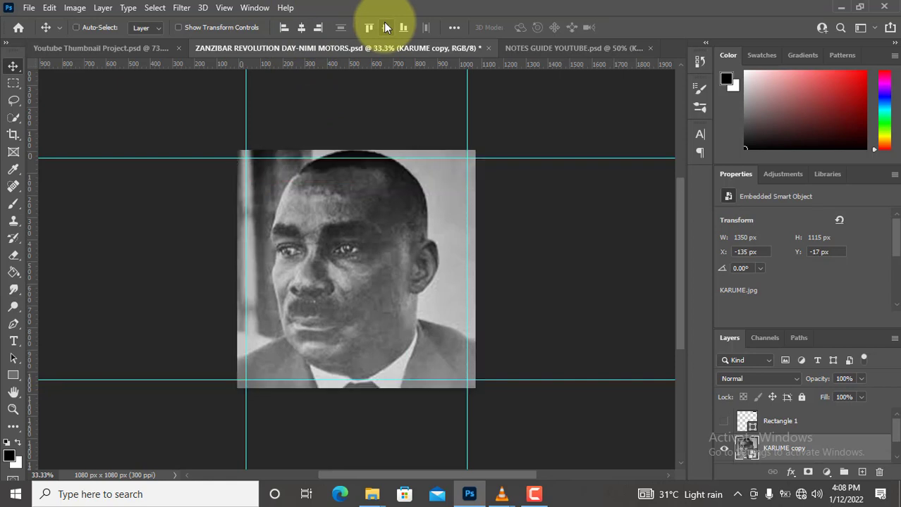
key("ctrl+d")
key("ctrl+t")
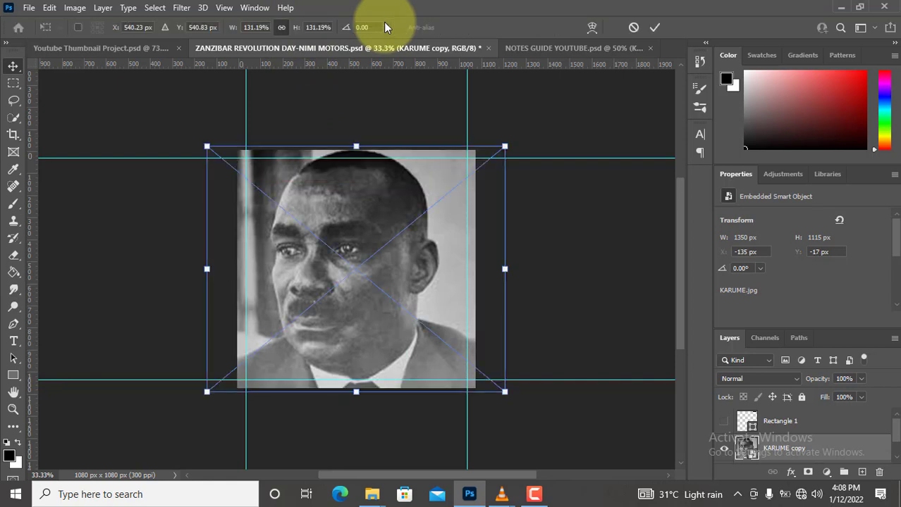
key("ctrl+minus")
key("ctrl+minus")
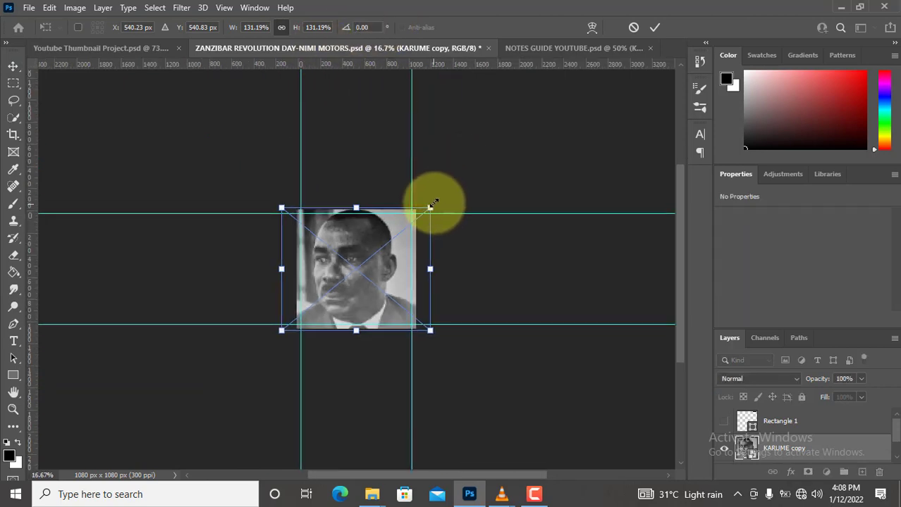
left_click_drag(430, 206, 440, 200)
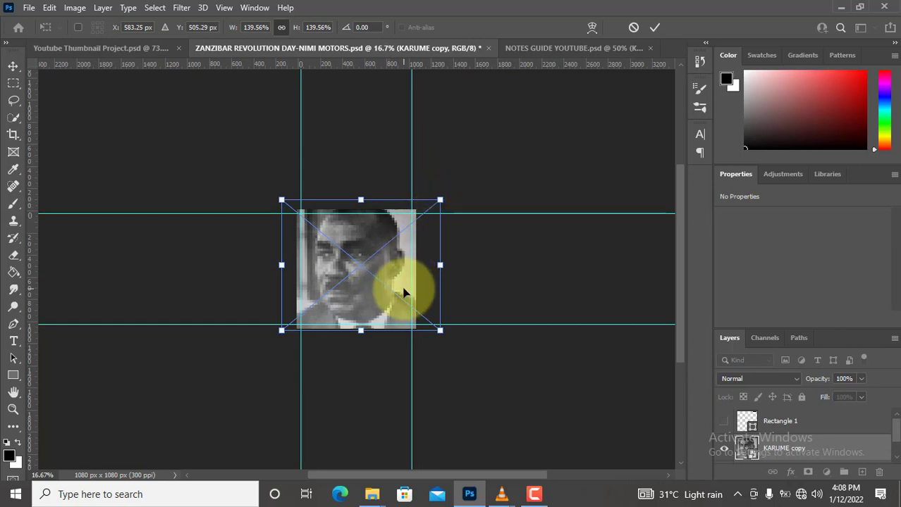
key("Return")
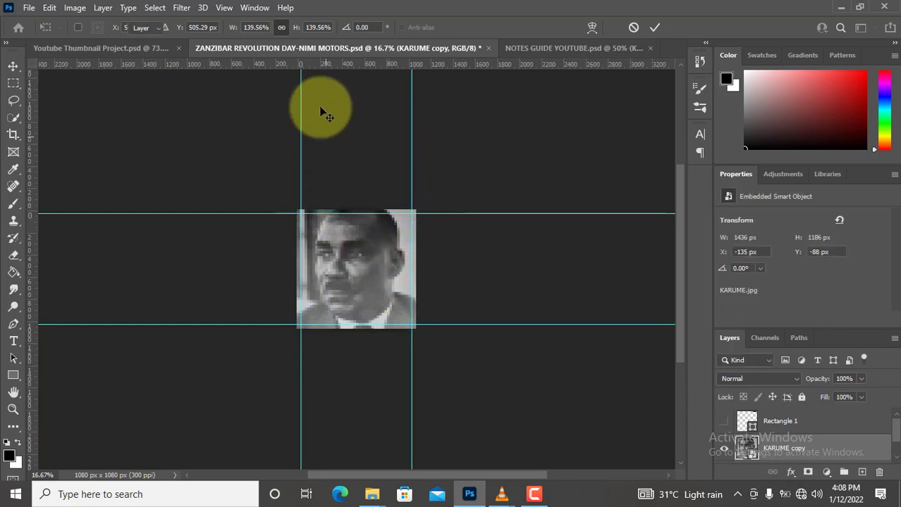
key("ctrl+a")
left_click(301, 27)
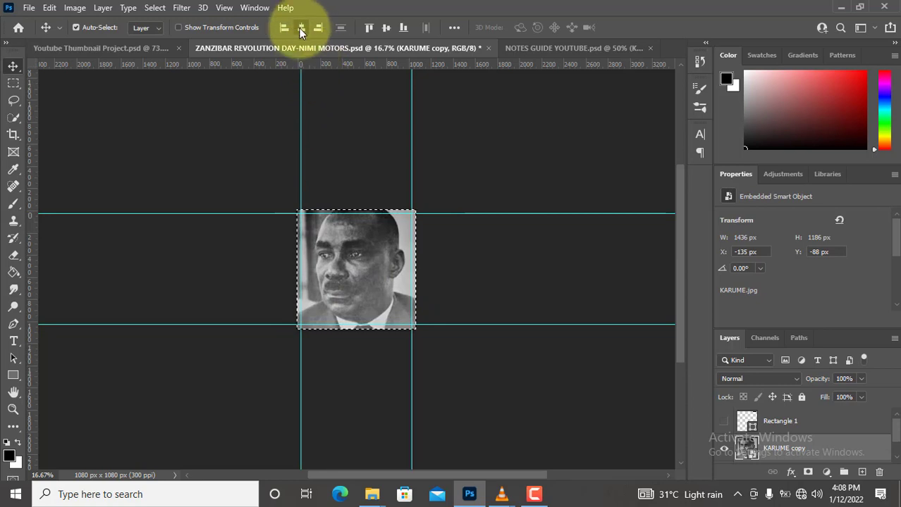
left_click(384, 28)
left_click(384, 27)
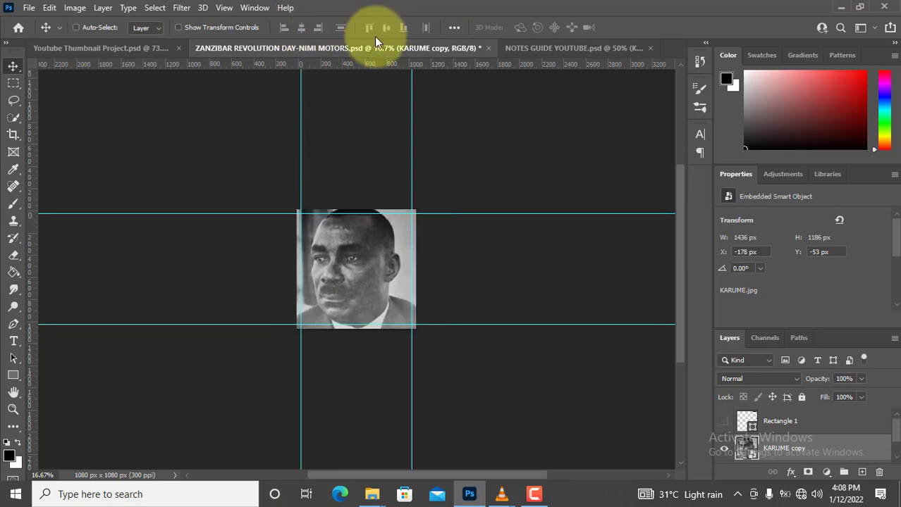
Nudge the 1436 × 1186 px portrait right to X −18, Y −53 and check its edges
key("ctrl+t")
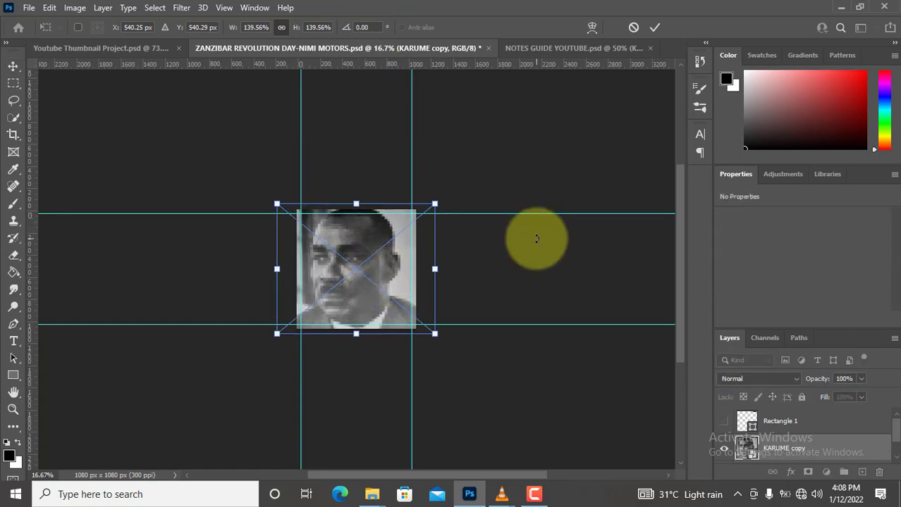
key("shift+Right")
key("shift+Right")
key("shift+Right")
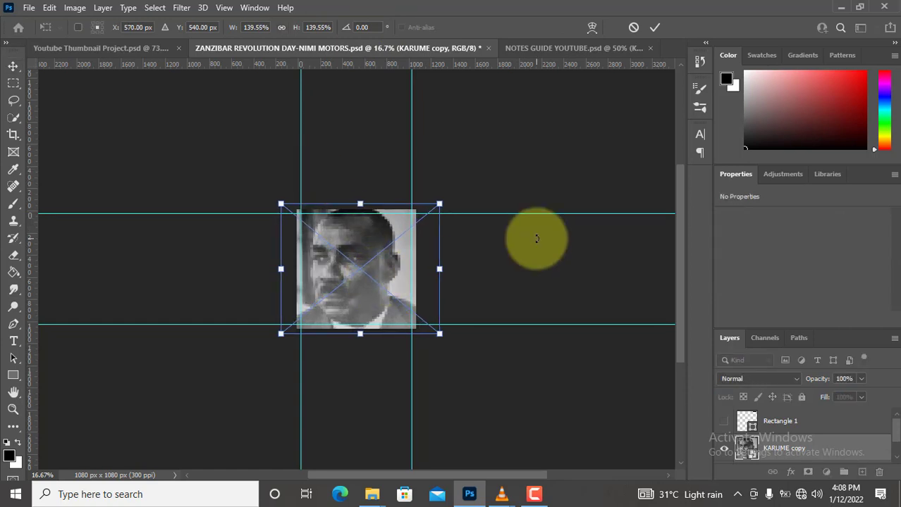
key("shift+Right")
key("shift+Right")
key("shift+Right")
key("shift+Right")
key("shift+Right")
key("shift+Right")
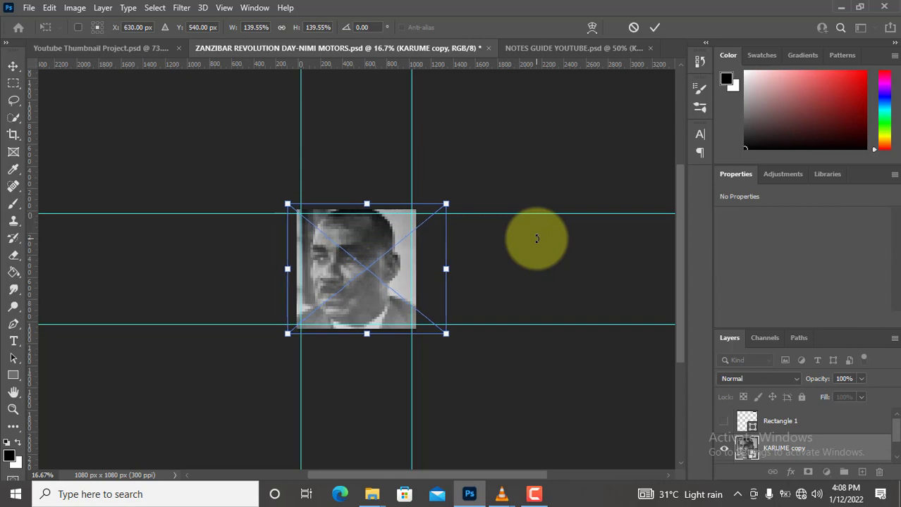
key("shift+Right")
key("shift+Right")
key("shift+Right")
key("shift+Right")
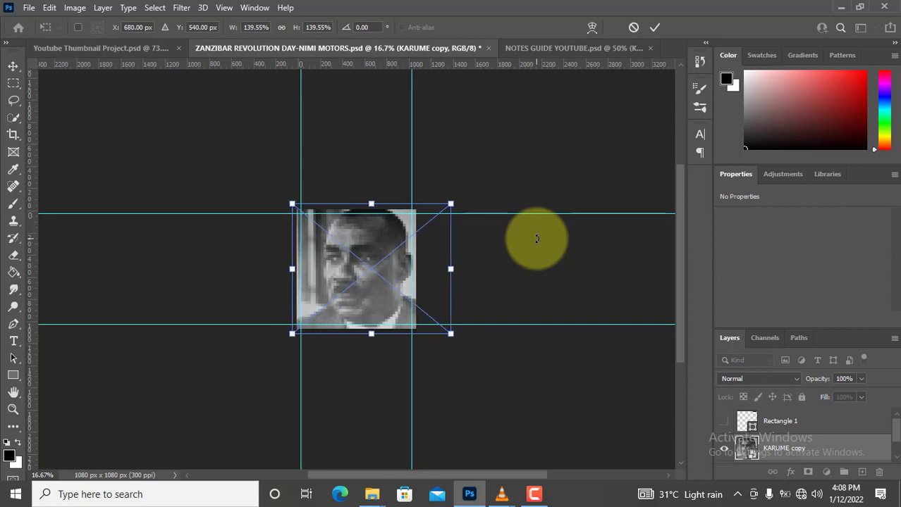
key("shift+Right")
key("shift+Right")
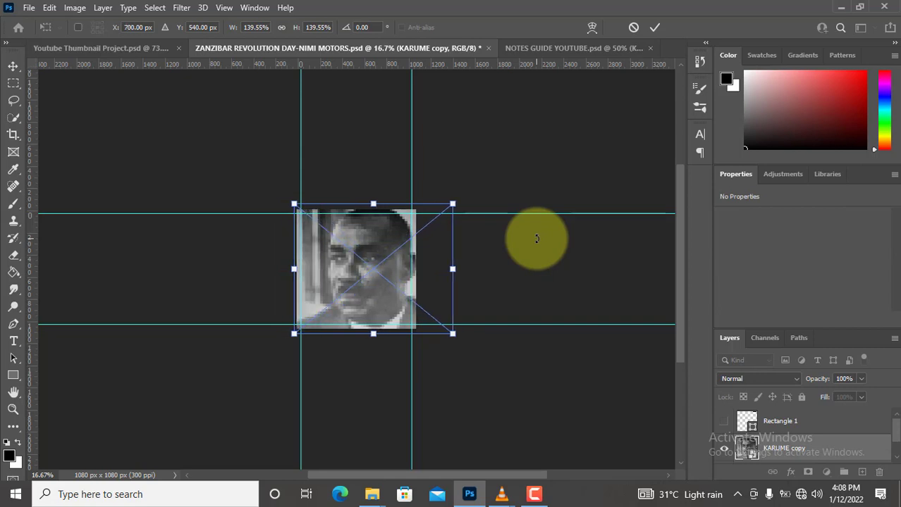
key("Return")
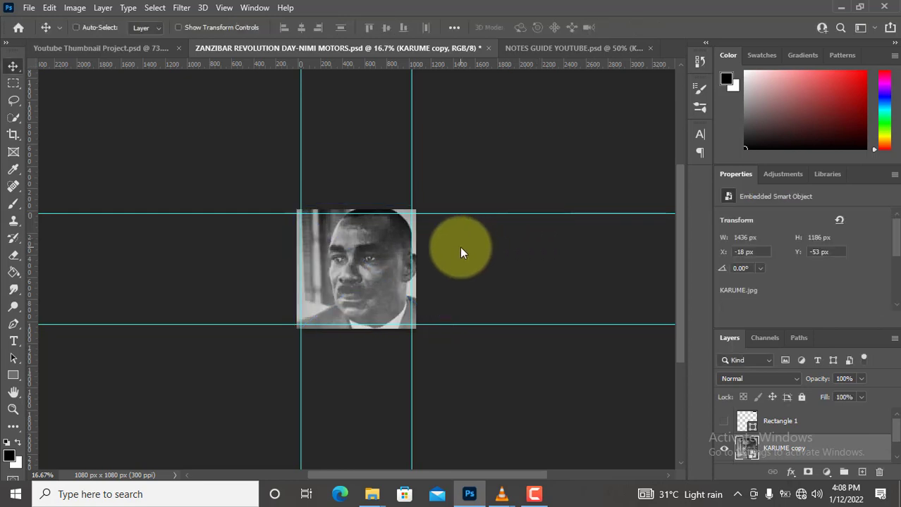
key("ctrl+plus")
key("ctrl+plus")
key("ctrl+plus")
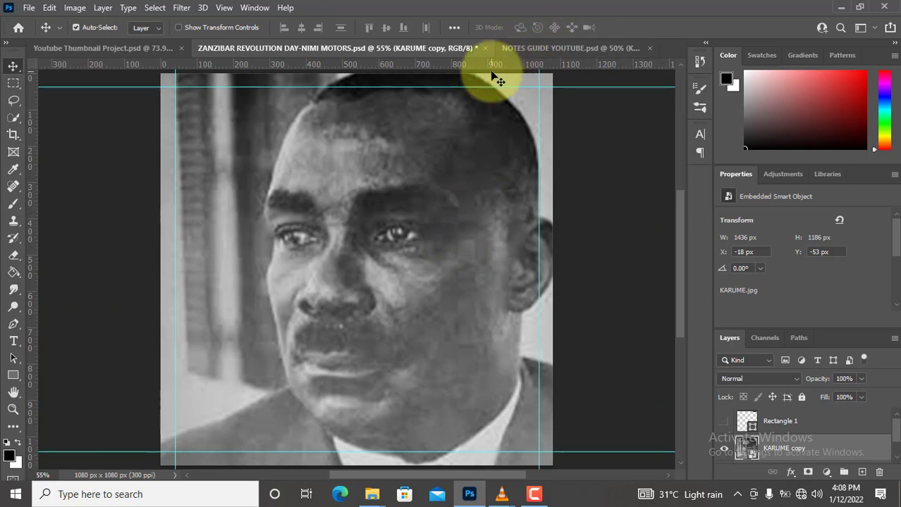
key("ctrl")
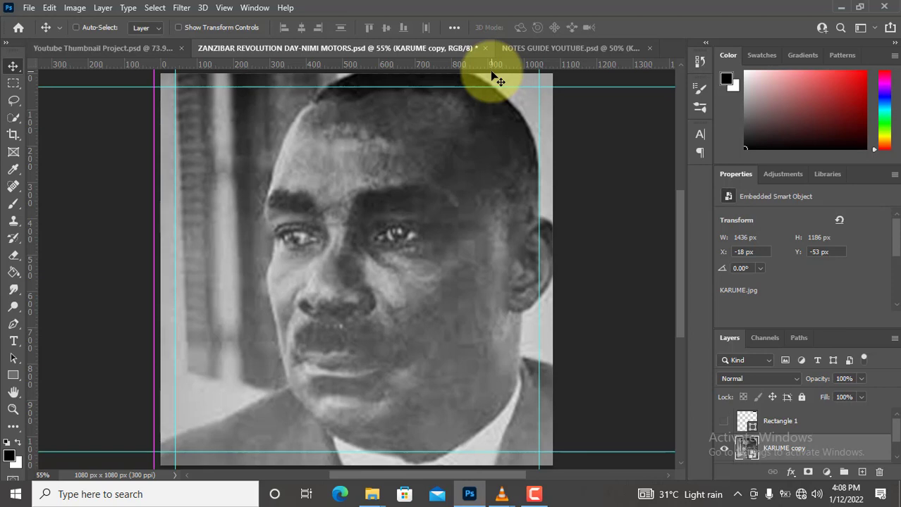
key("ctrl+minus")
key("ctrl+minus")
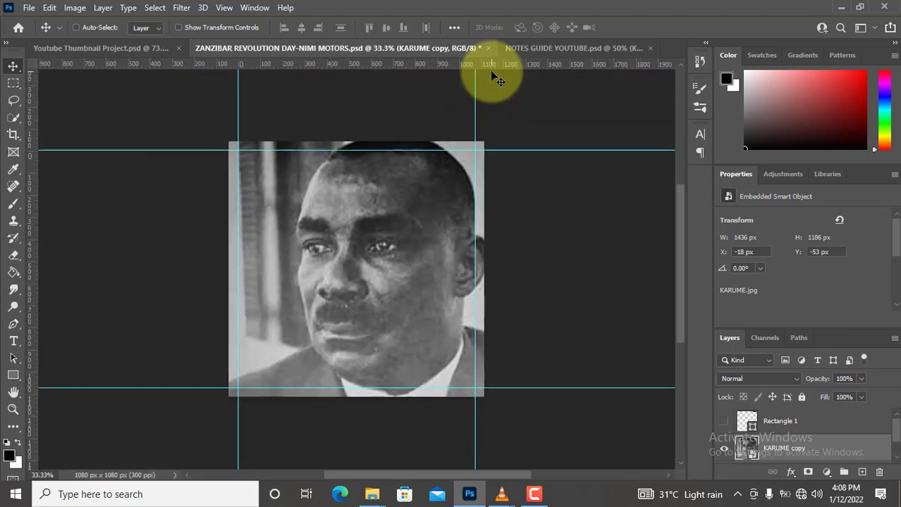
key("ctrl+plus")
key("ctrl+minus")
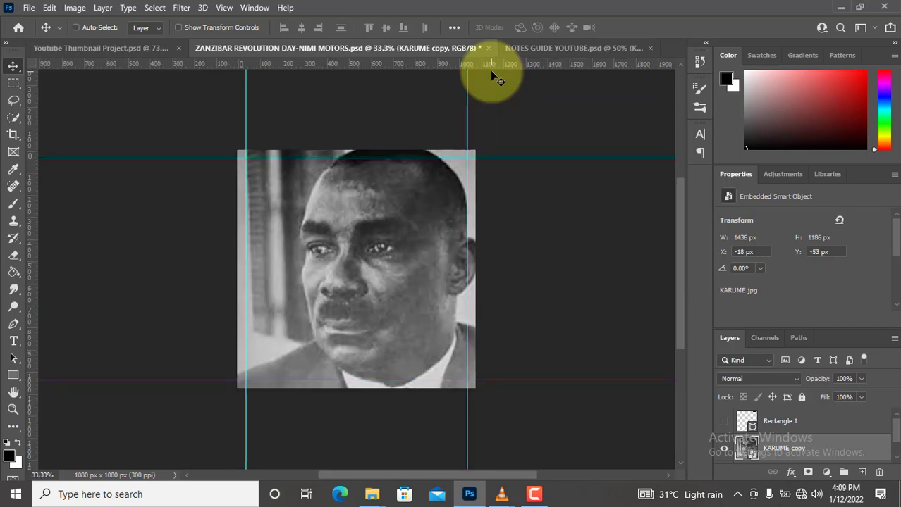
key("ctrl+minus")
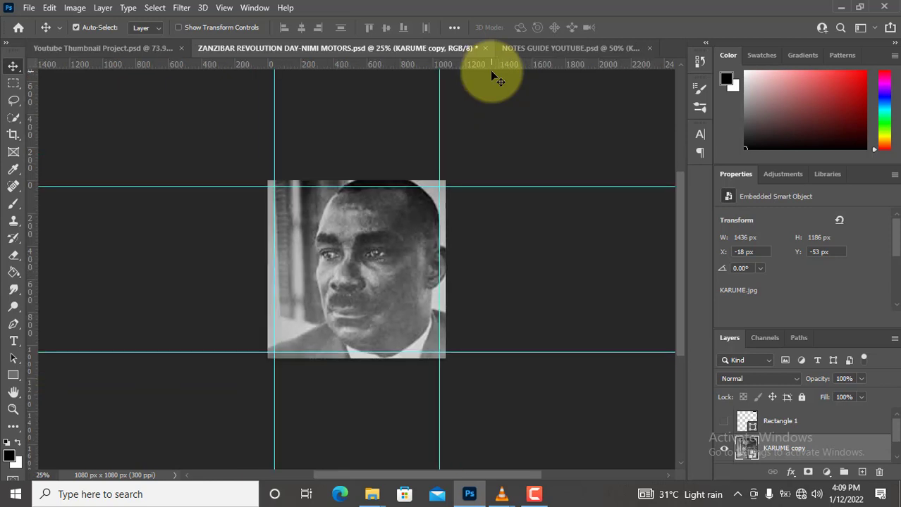
key("ctrl+plus")
key("ctrl+plus")
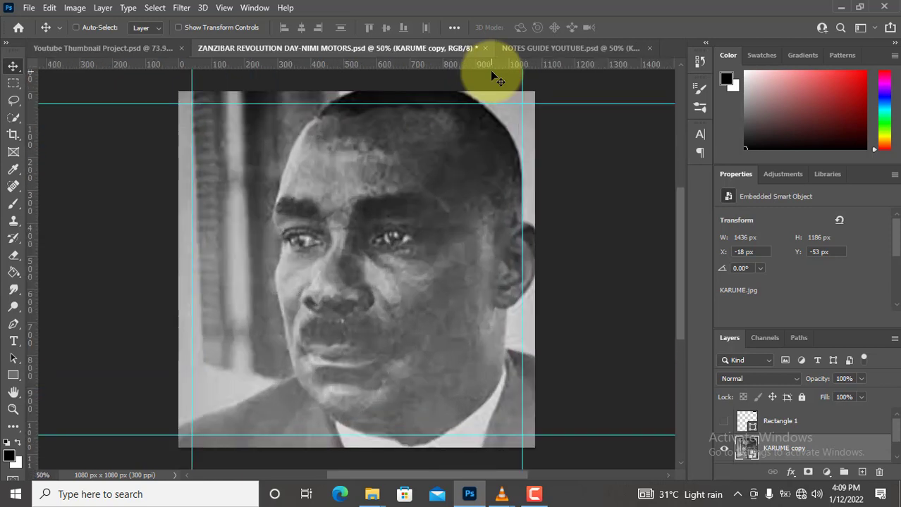
key("ctrl+minus")
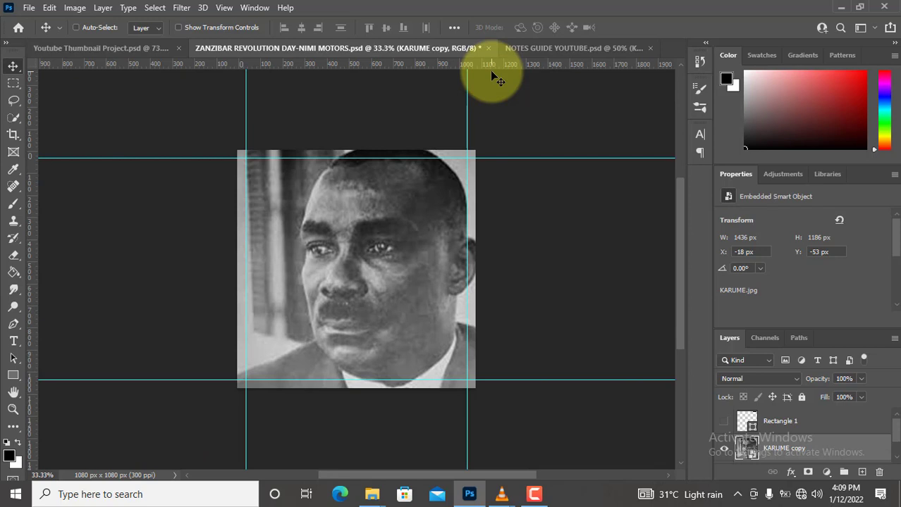
key("ctrl+0")
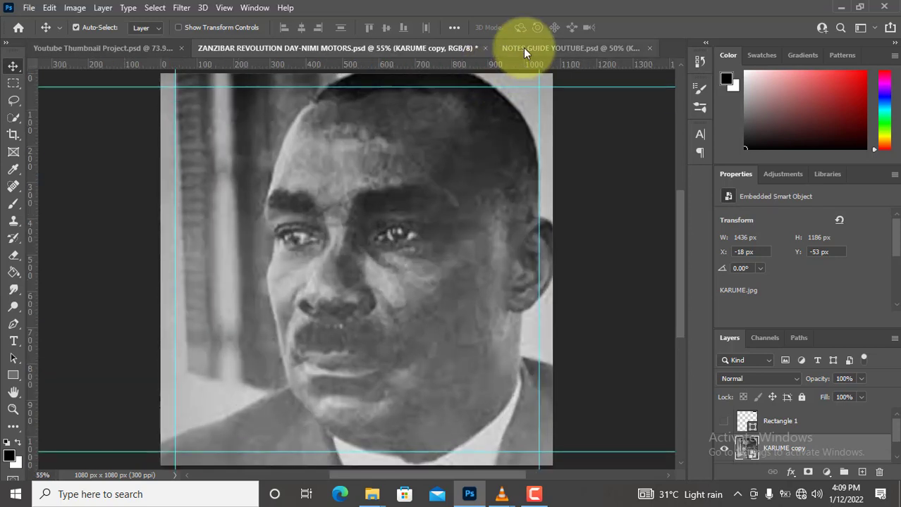
Drag the ripped 1 strip from NOTES GUIDE YOUTUBE onto the poster at X 389, Y 911 px
left_click(523, 47)
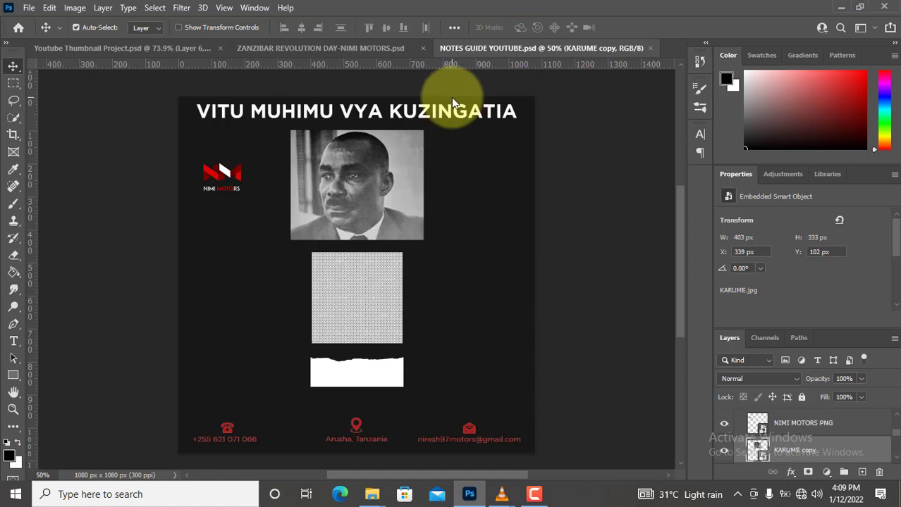
left_click(356, 383)
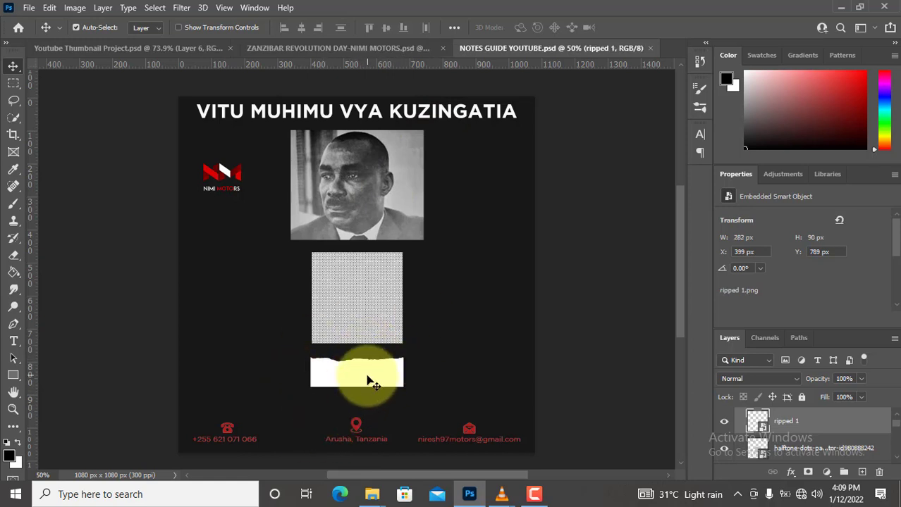
left_click_drag(367, 379, 350, 48)
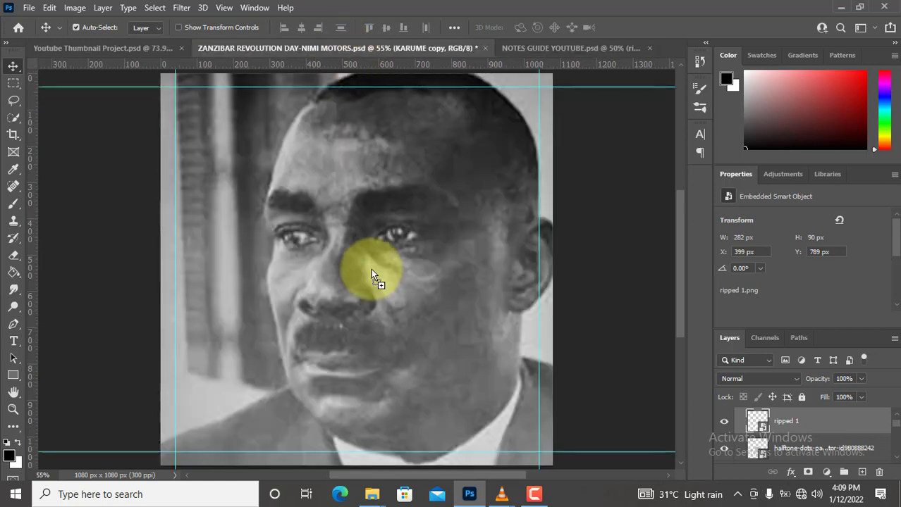
left_click_drag(350, 48, 353, 420)
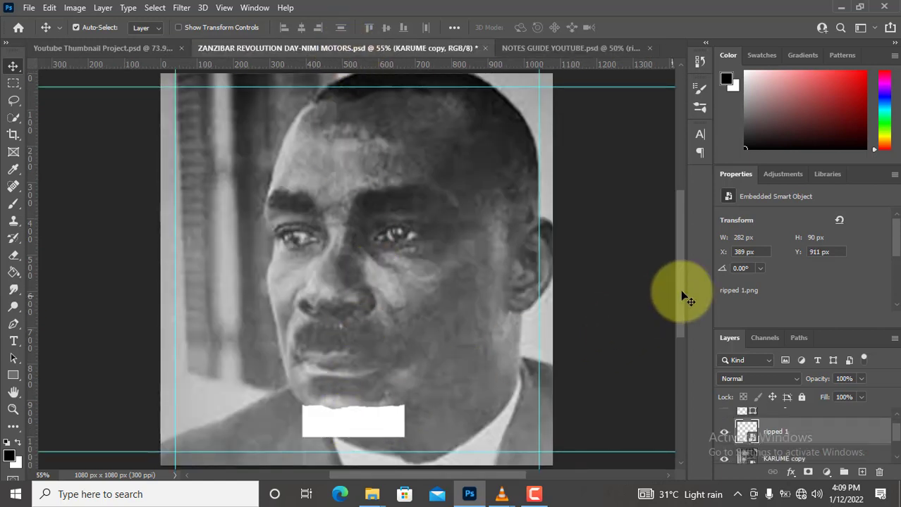
Enlarge the ripped 1 strip and centre it horizontally on the canvas
left_click_drag(680, 286, 680, 299)
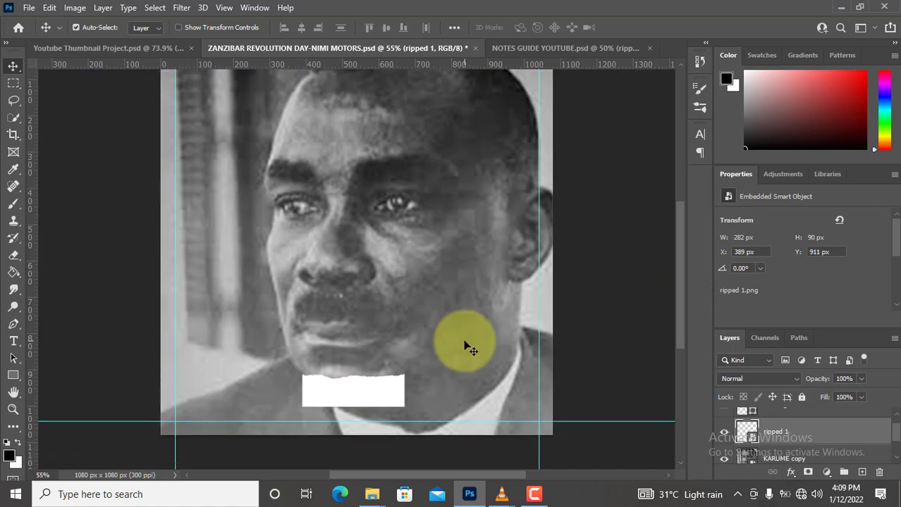
key("ctrl+minus")
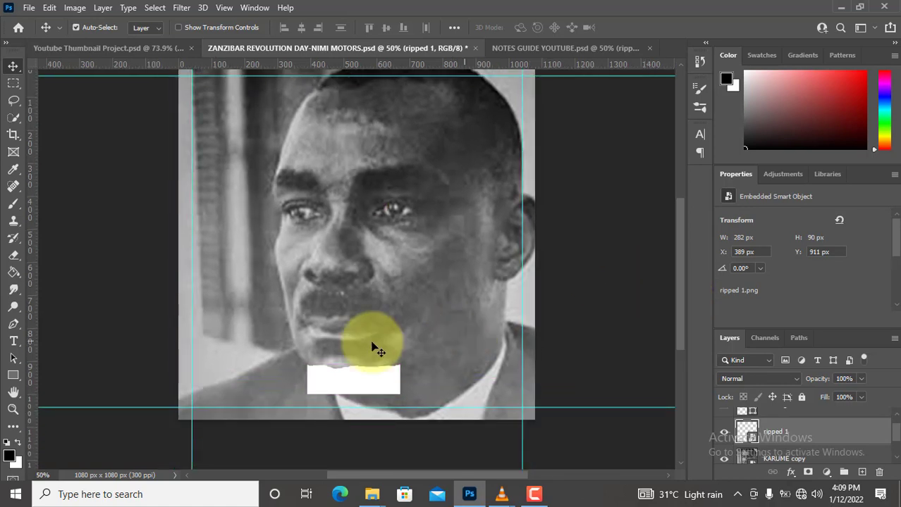
key("ctrl+minus")
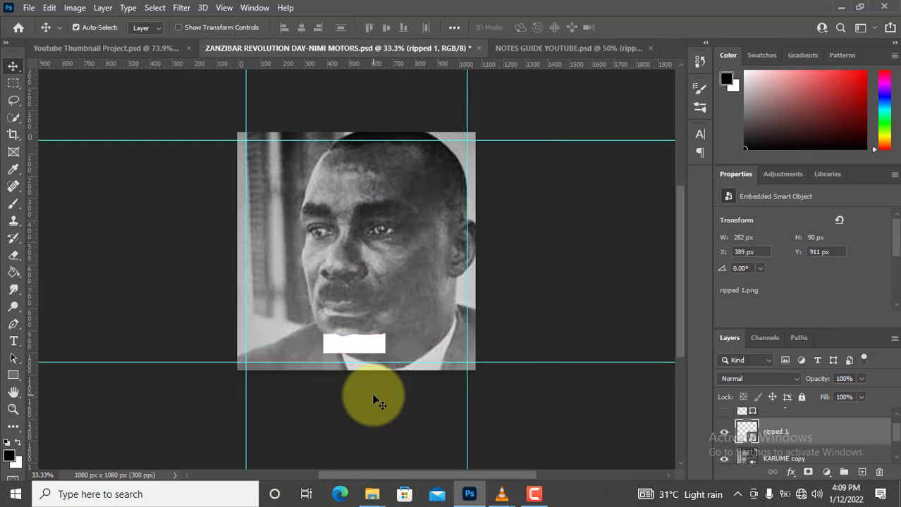
key("ctrl+t")
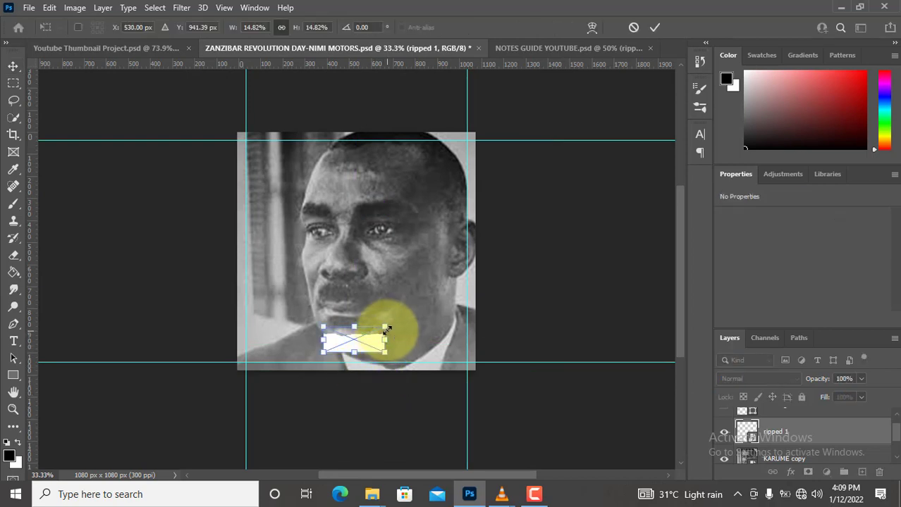
left_click_drag(386, 327, 457, 283)
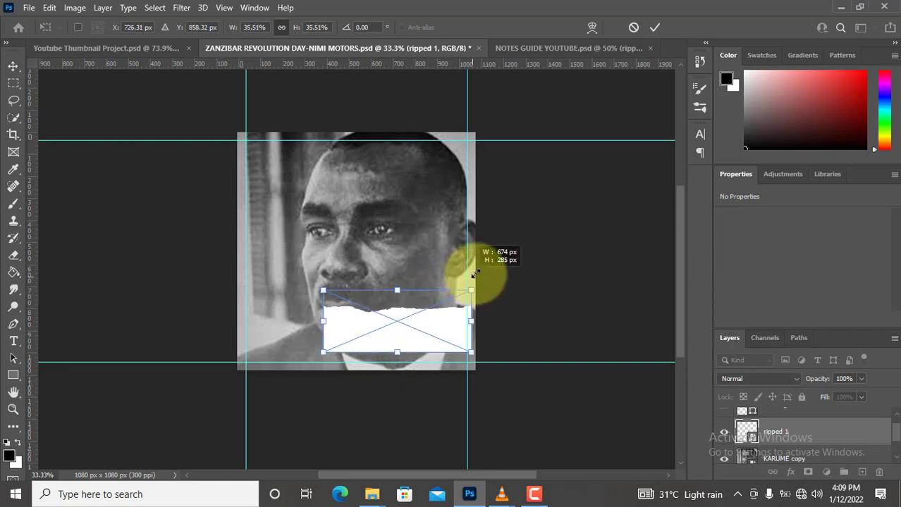
left_click_drag(457, 283, 527, 252)
key("Return")
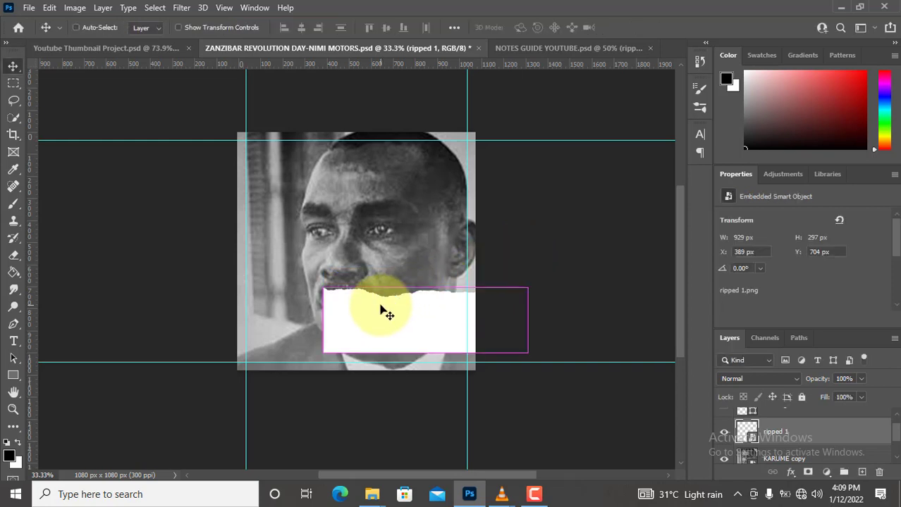
key("ctrl+a")
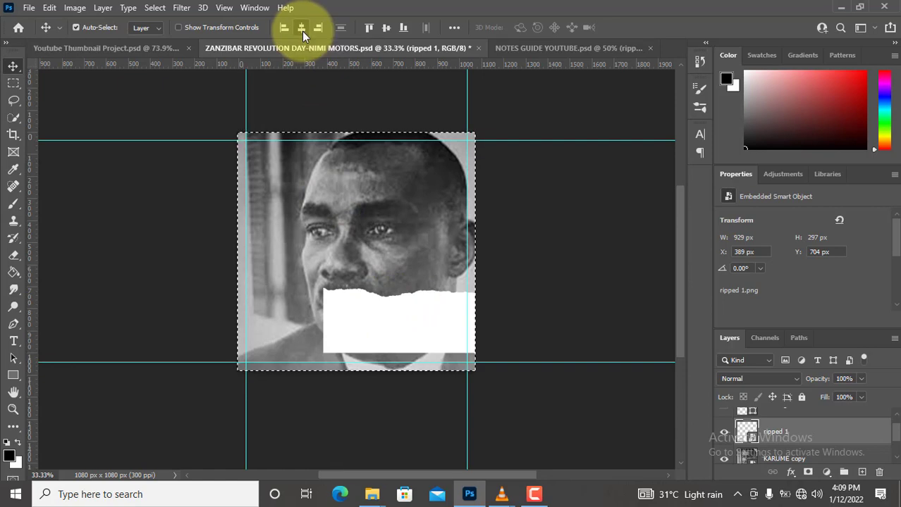
left_click(302, 31)
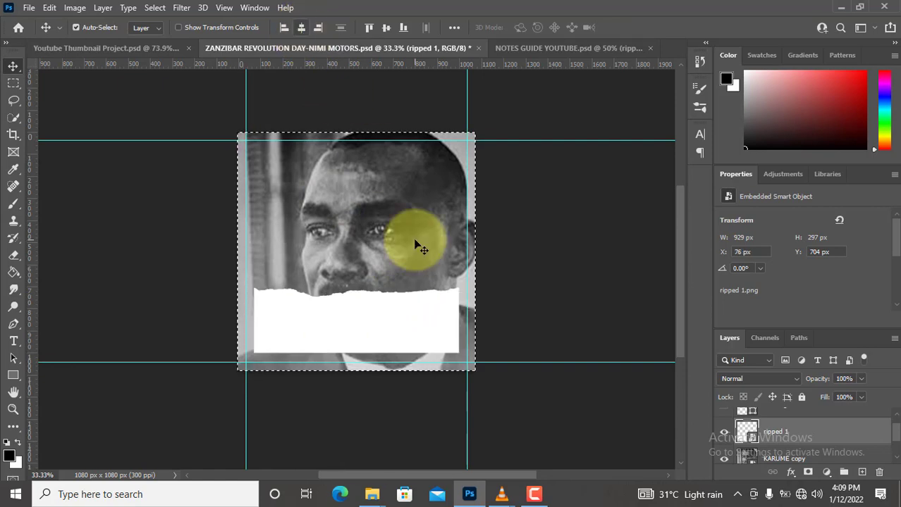
key("ctrl")
key("ctrl+d")
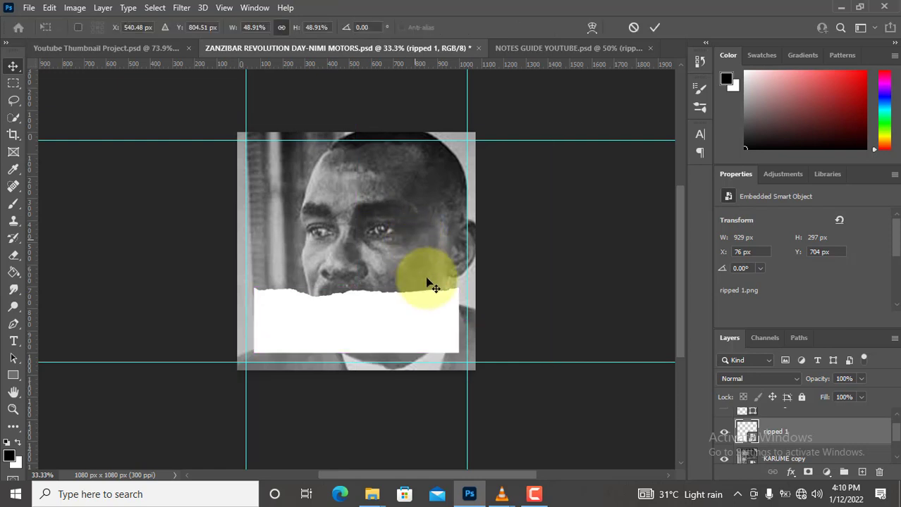
Widen the strip to 1153 × 370 px, centre it, and nudge it down to Y 912 px
key("ctrl+t")
left_click_drag(456, 267, 506, 237)
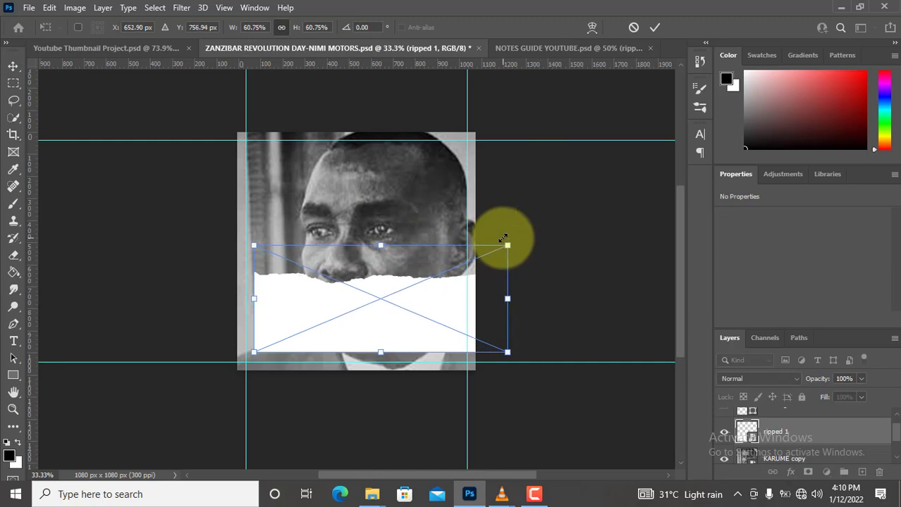
key("Return")
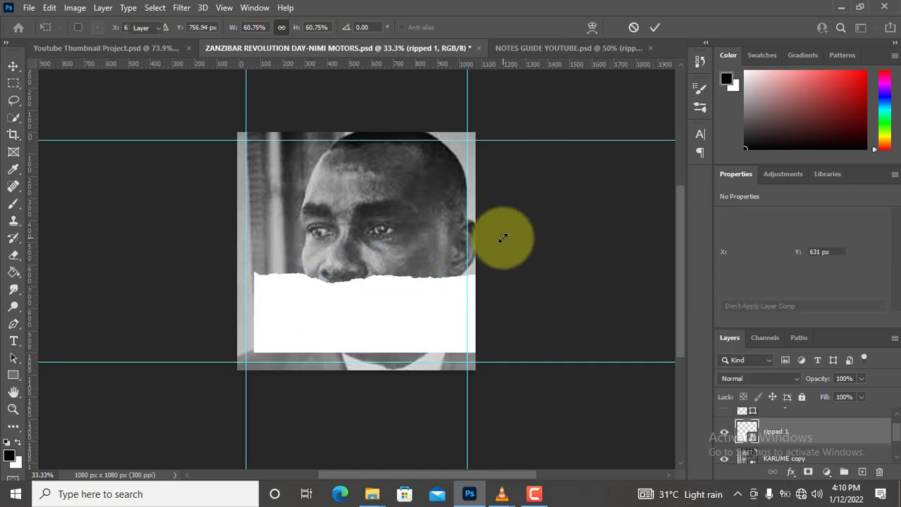
left_click(297, 29)
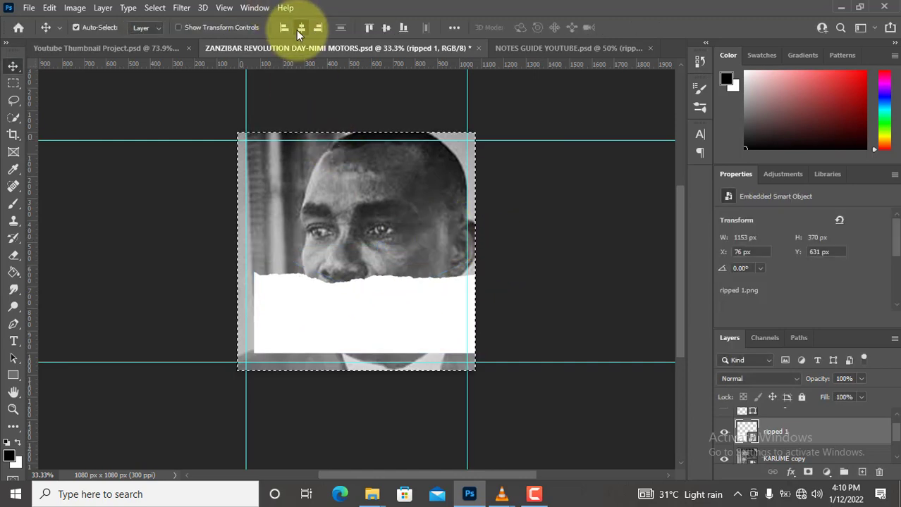
left_click(385, 29)
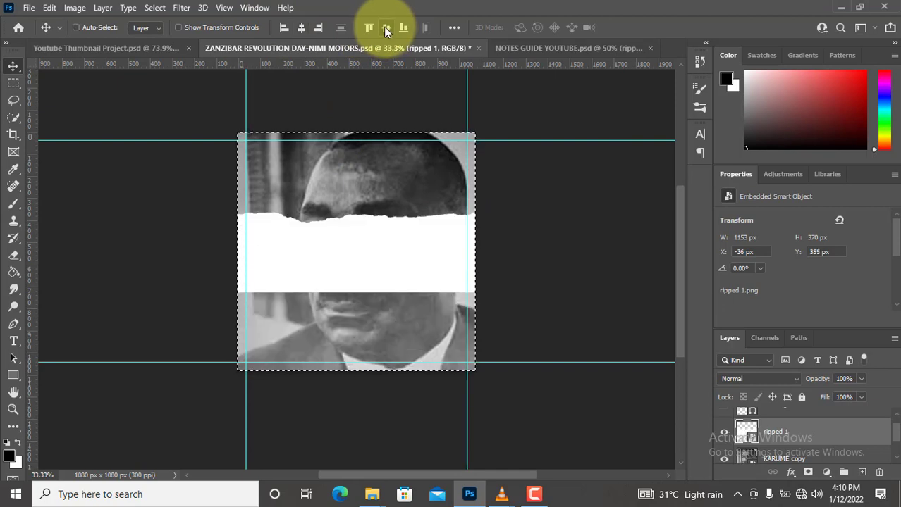
key("ctrl+d")
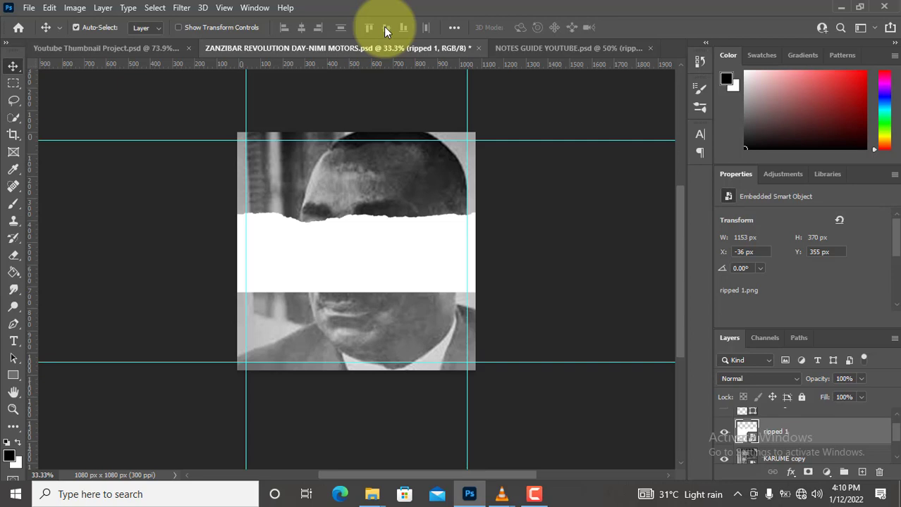
key("shift+Down")
key("shift+Down")
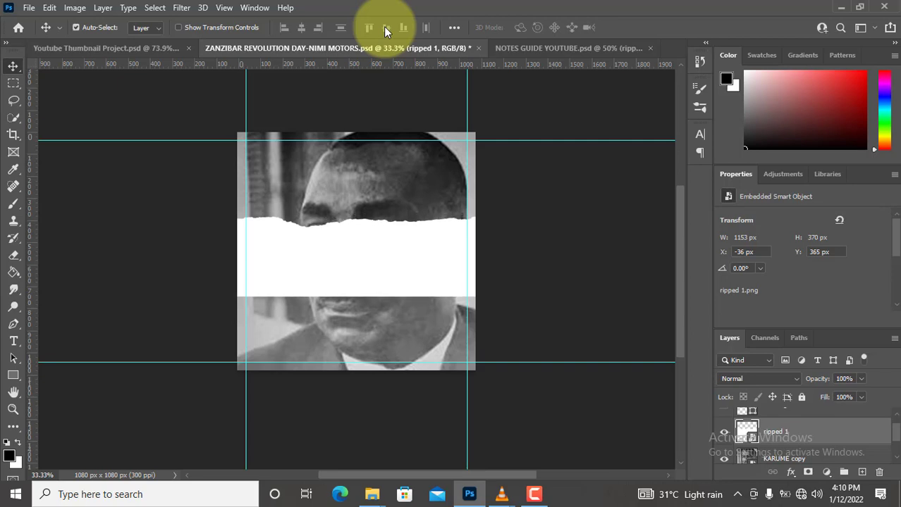
key("shift+Down")
key("shift+Down")
key("shift+Down")
key("shift+Down")
key("shift+Down")
key("shift+Down")
key("shift+Down")
key("shift+Down")
key("shift+Down")
key("shift+Down")
key("shift+Down")
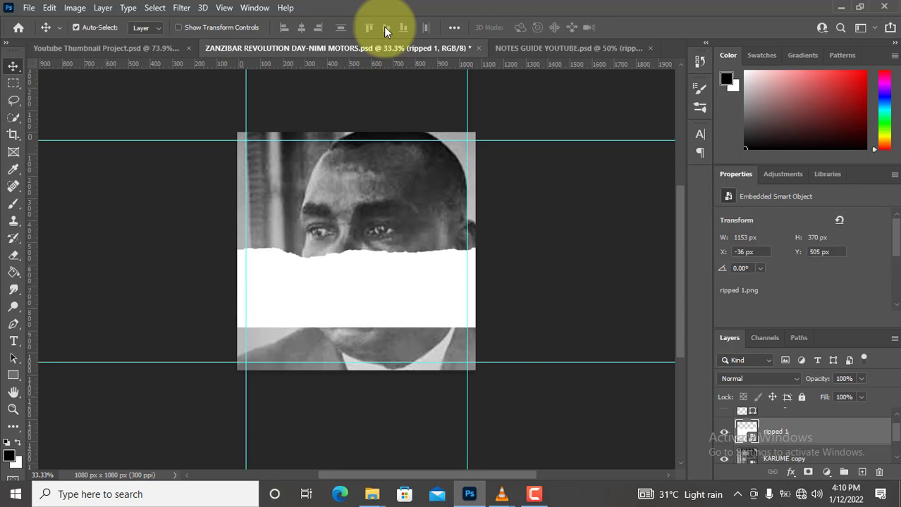
key("shift+Down")
key("shift+Down")
key("shift+Down")
key("shift+Down")
key("shift+Down")
key("shift+Down")
key("shift+Down")
key("shift+Down")
key("shift+Down")
key("shift+Down")
key("shift+Down")
key("shift+Down")
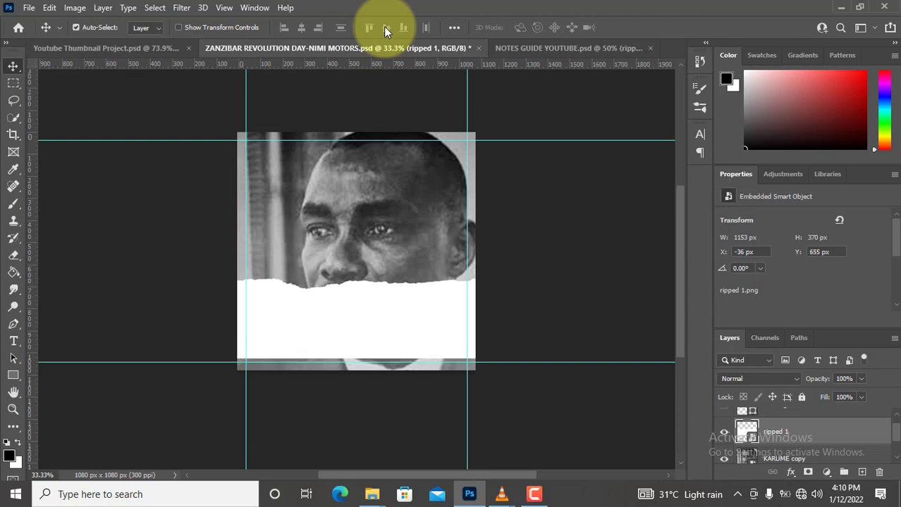
key("shift+Down")
key("shift+Down")
key("shift+Down")
key("shift+Down")
key("shift+Down")
key("shift+Down")
key("shift+Down")
key("shift+Down")
key("shift+Down")
key("shift+Down")
key("shift+Down")
key("shift+Down")
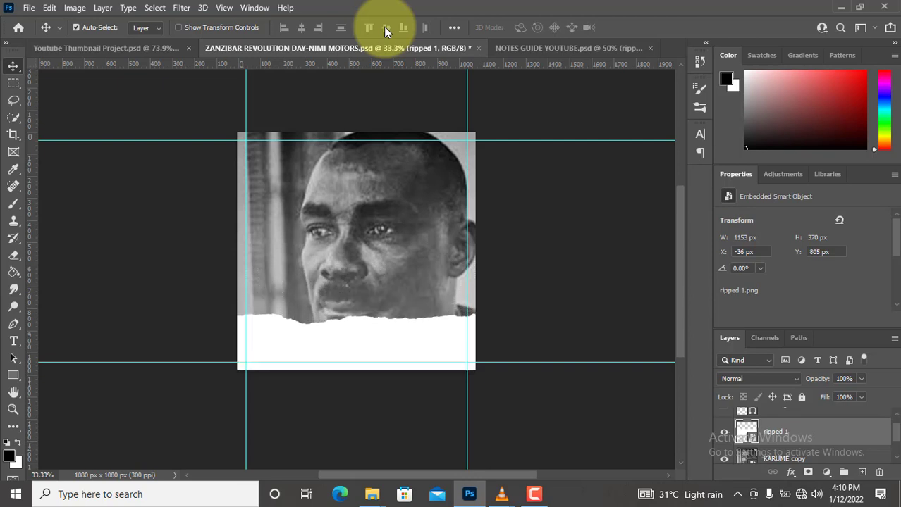
key("shift+Down")
key("shift+Down")
key("shift+Down")
key("shift+Down")
key("shift+Down")
key("shift+Down")
key("shift+Down")
key("shift+Down")
key("shift+Down")
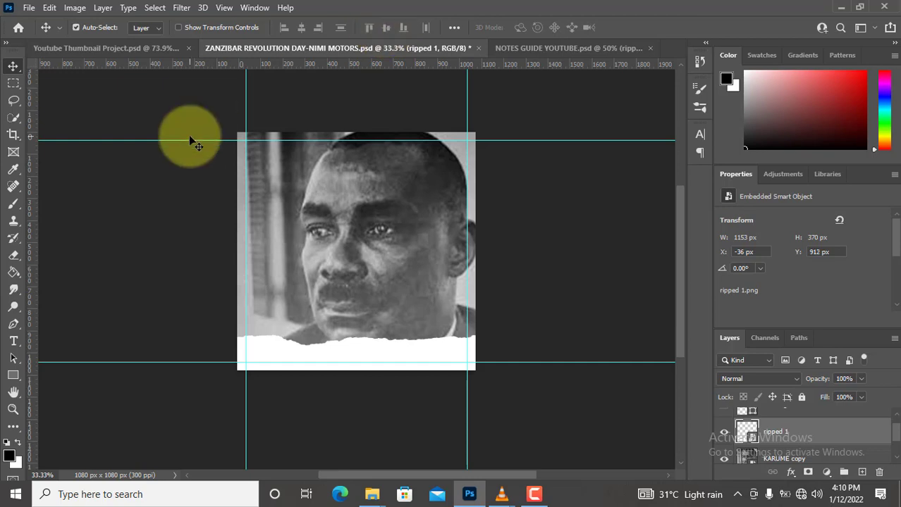
key("ctrl")
Add a new layer above KARUME copy and set the foreground colour to #3e3e3e
scroll(352, 219, "up", 3)
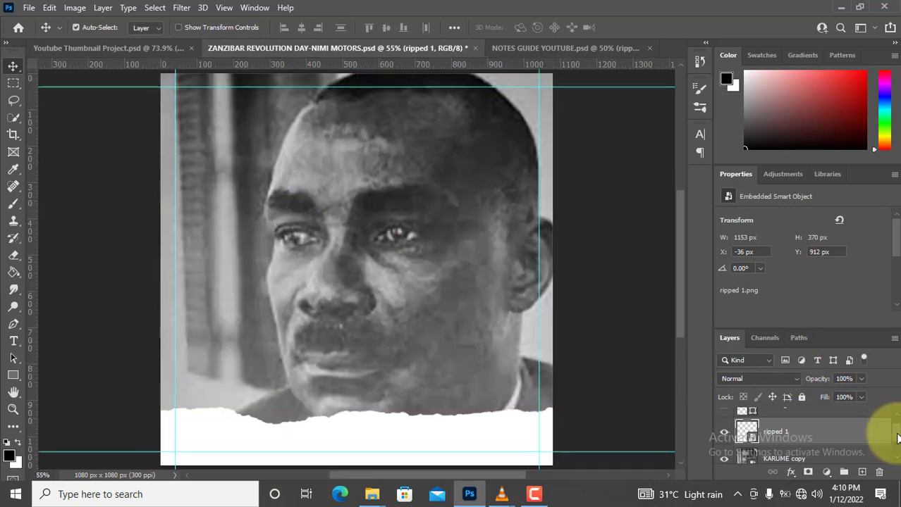
scroll(892, 430, "down", 2)
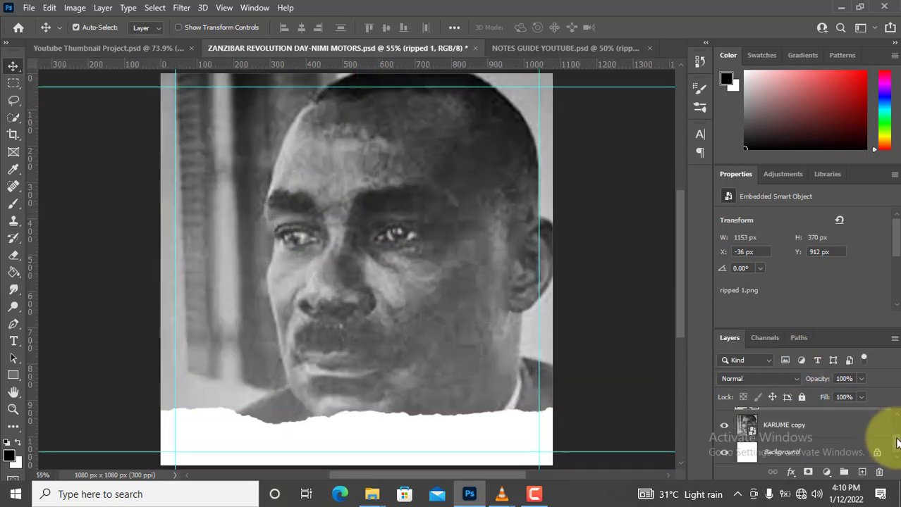
left_click(773, 423)
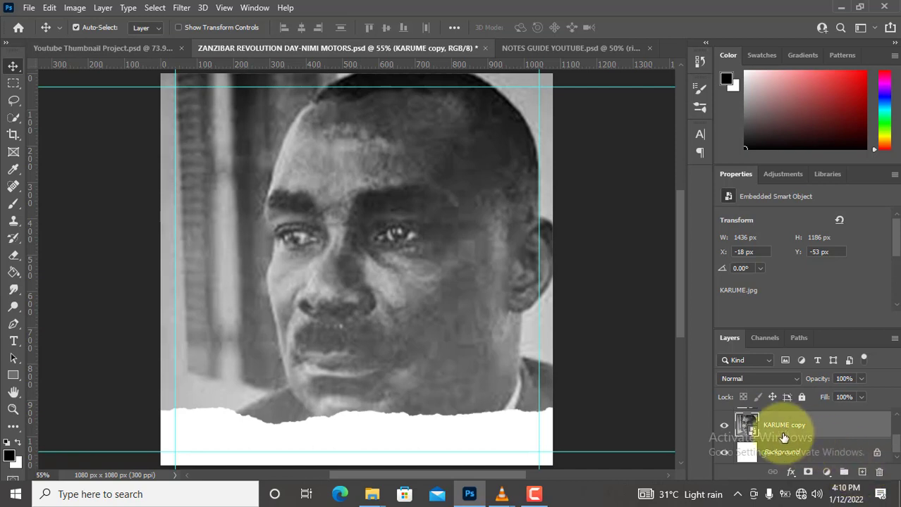
left_click(862, 473)
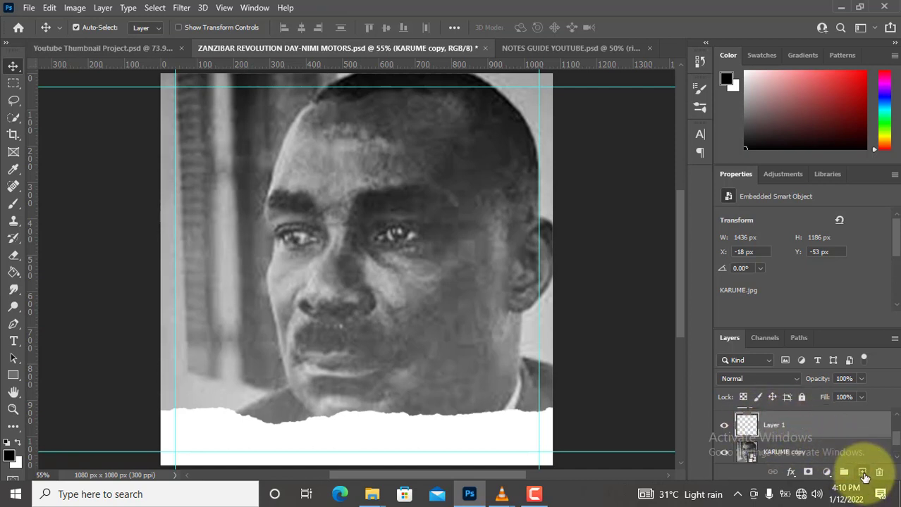
left_click(10, 458)
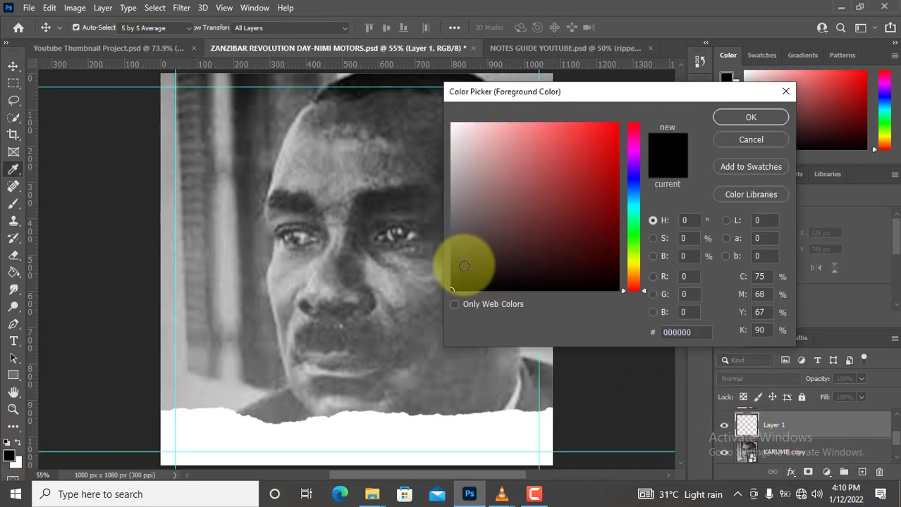
mouse_move(459, 263)
left_mouse_down()
mouse_move(450, 266)
mouse_move(449, 257)
left_mouse_up()
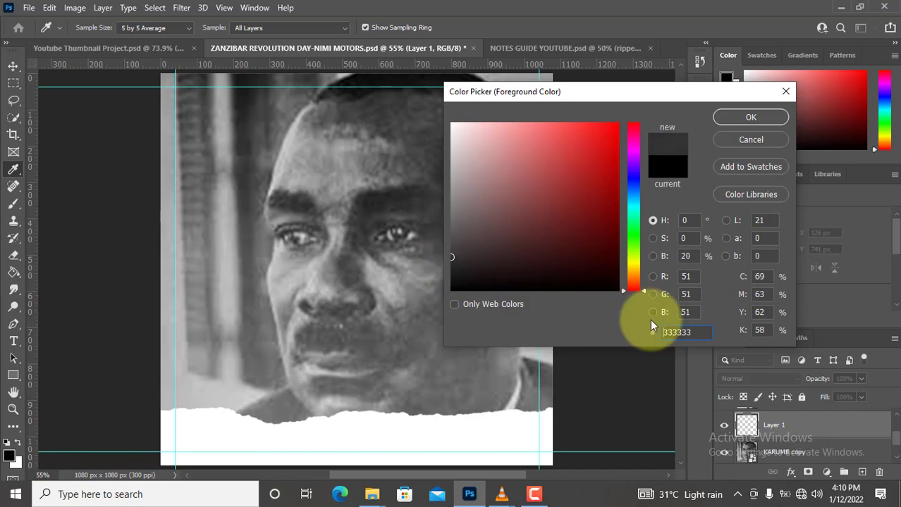
left_click_drag(704, 333, 623, 345)
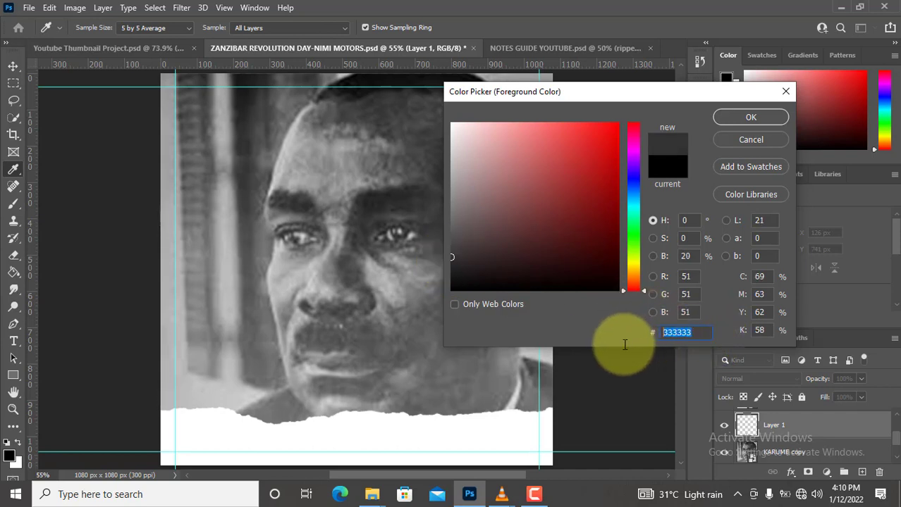
type("3e")
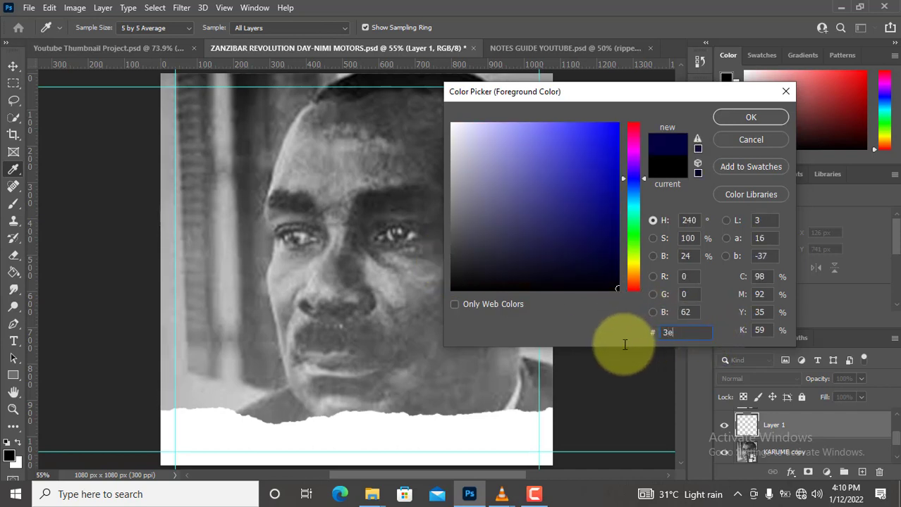
type("3e3e")
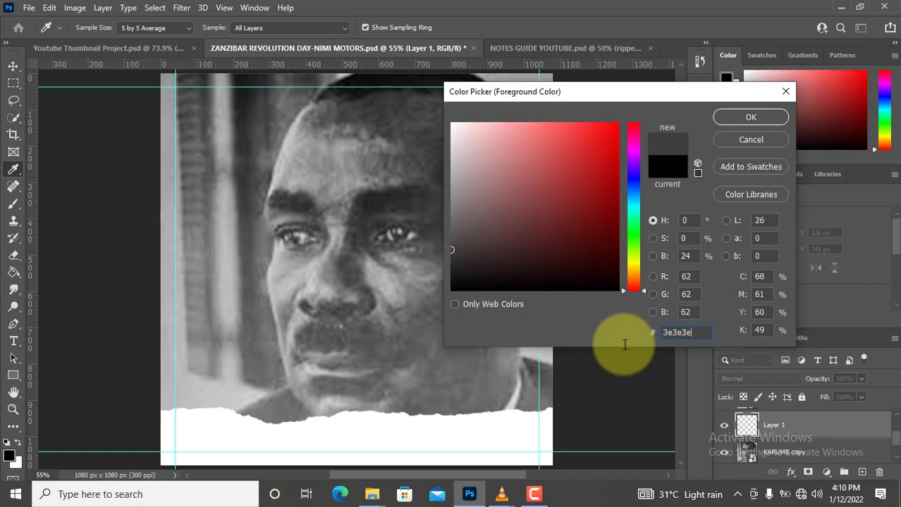
left_click(735, 113)
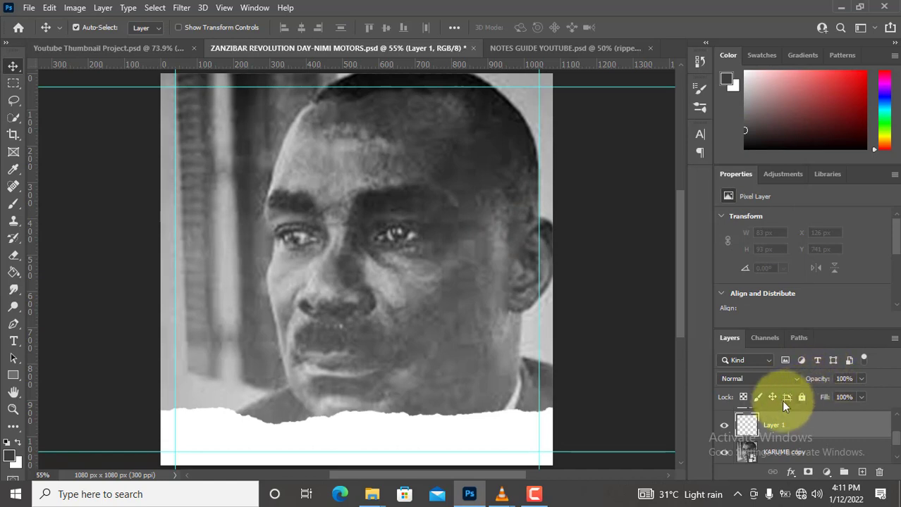
Add a Solid Color fill layer in dark grey #3e3e3e over the portrait
left_click(827, 473)
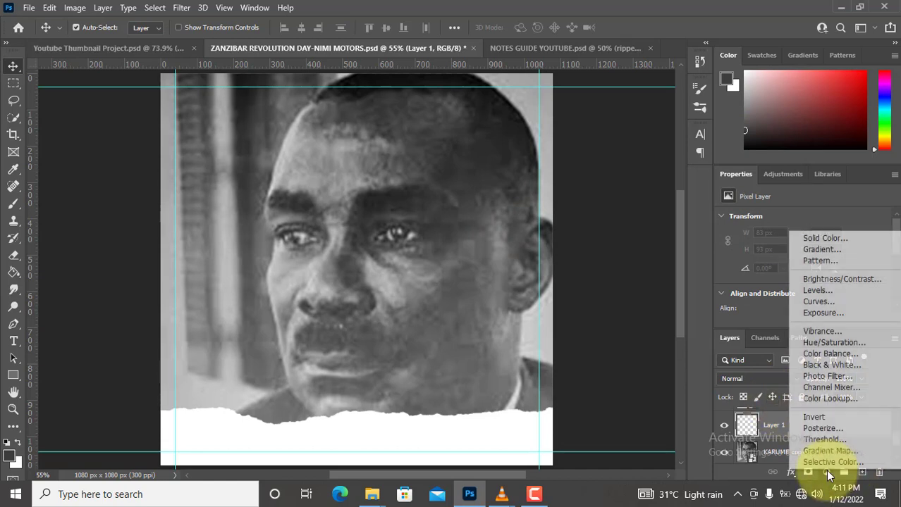
left_click(825, 239)
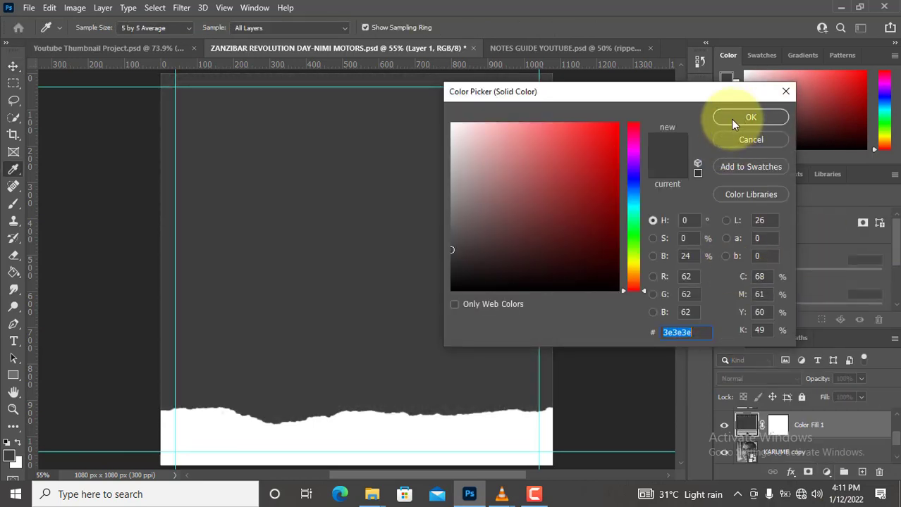
left_click(731, 119)
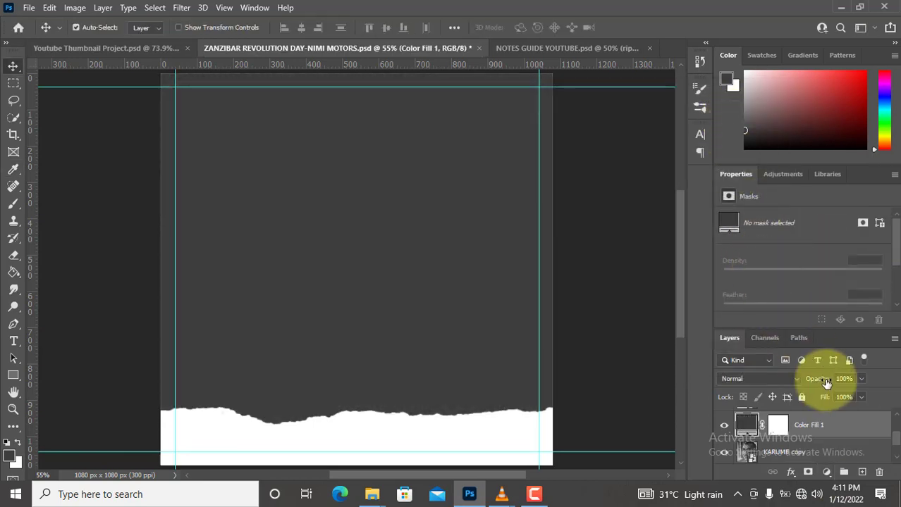
Change the Color Fill 1 layer's opacity to 60% in the Layers panel, trying 50% first
left_click(818, 379)
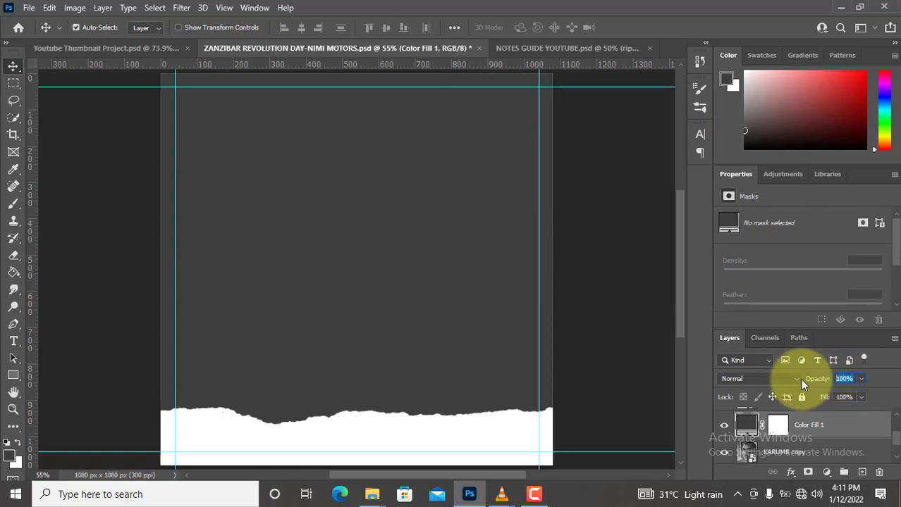
type("50")
key("Return")
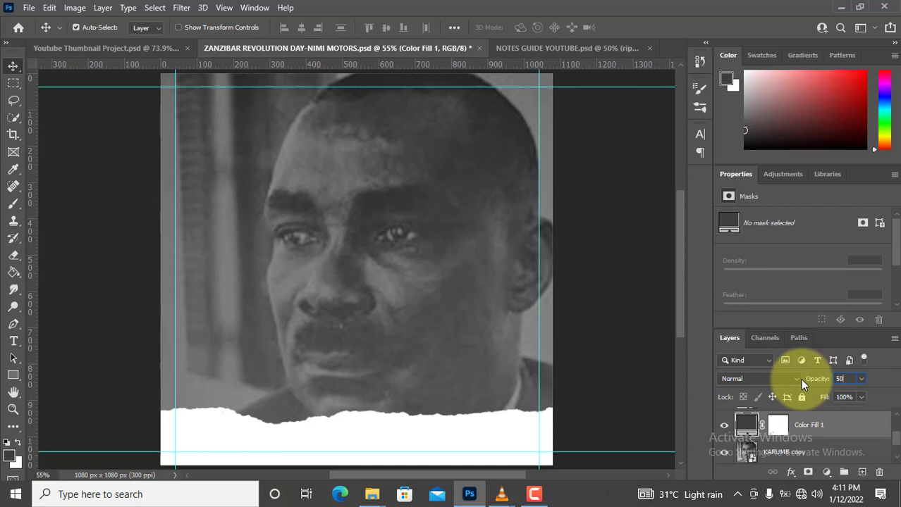
left_click(806, 384)
type("6")
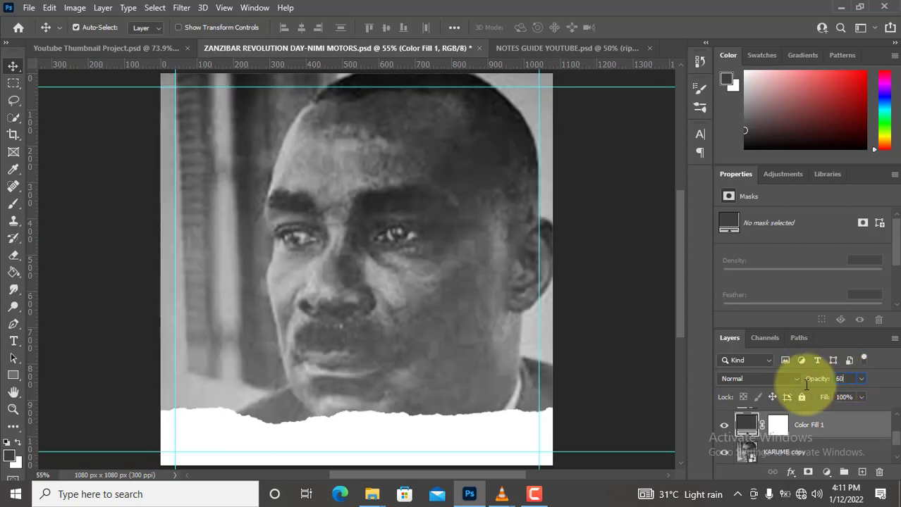
type("0")
key("Return")
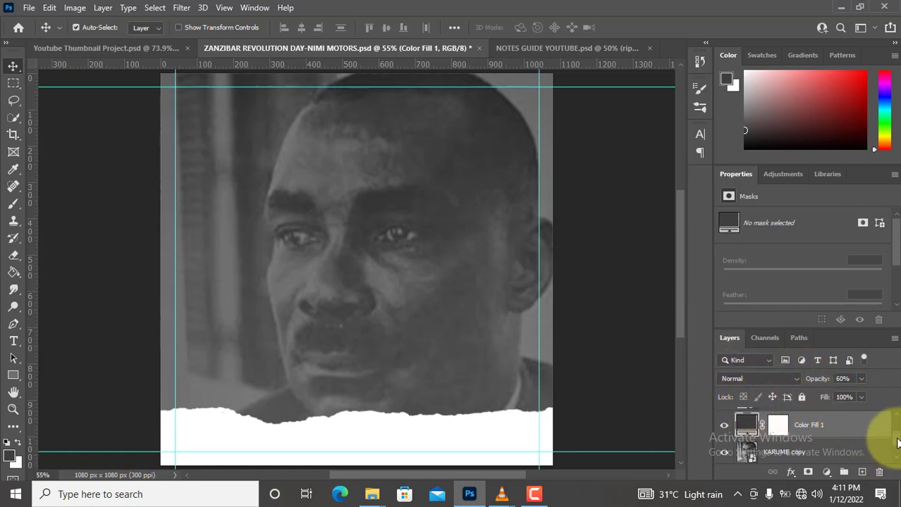
scroll(892, 434, "up", 2)
scroll(897, 438, "up", 1)
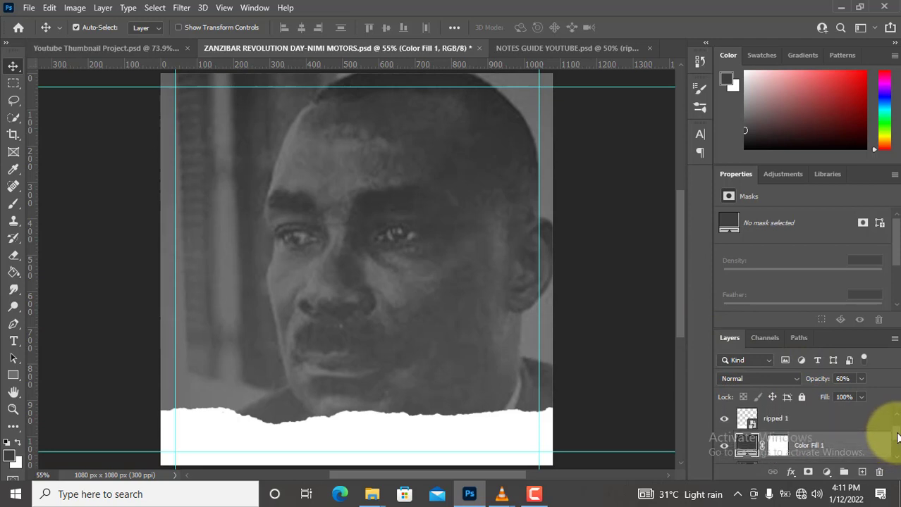
Pick the Rectangle tool, add a new layer, and set the foreground colour to dark red
left_click(13, 377)
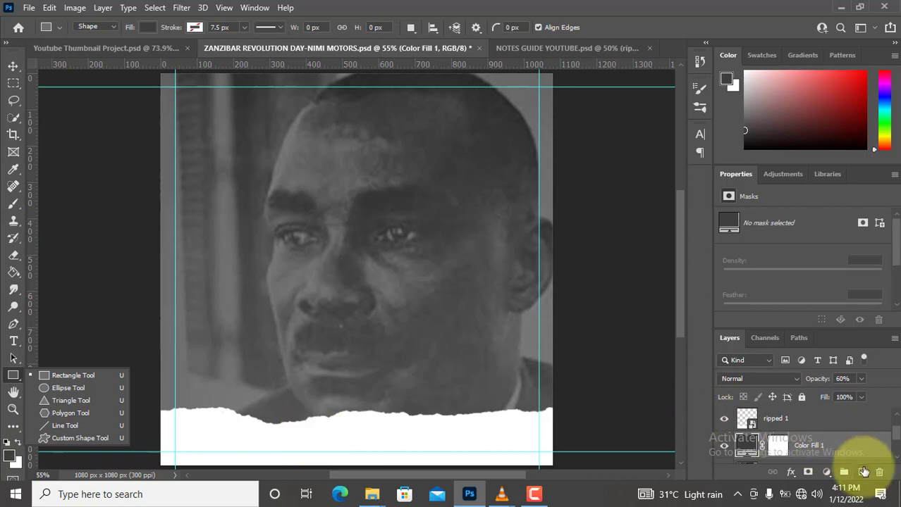
left_click(861, 471)
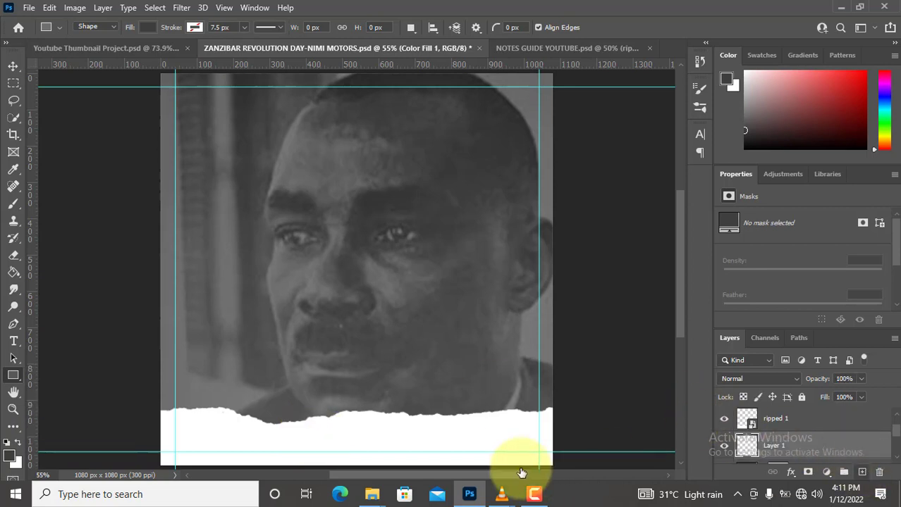
left_click(9, 457)
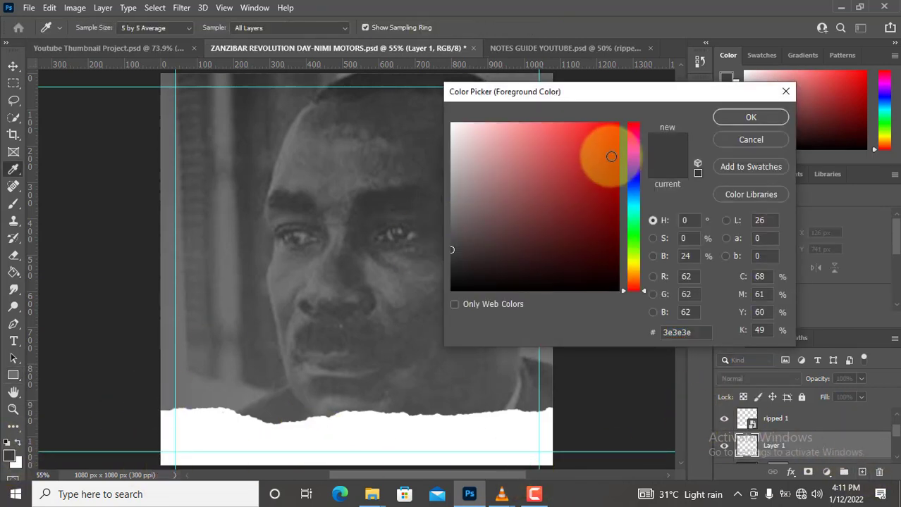
left_click_drag(610, 130, 623, 108)
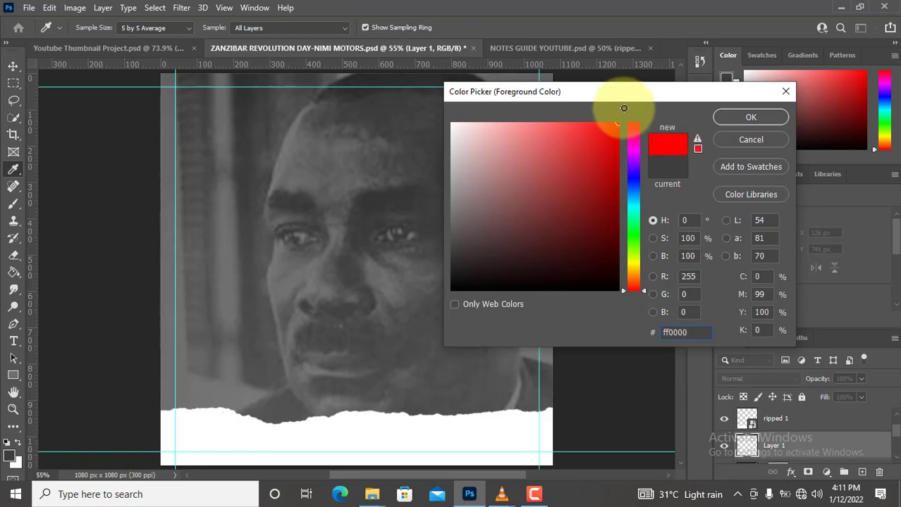
double_click(674, 333)
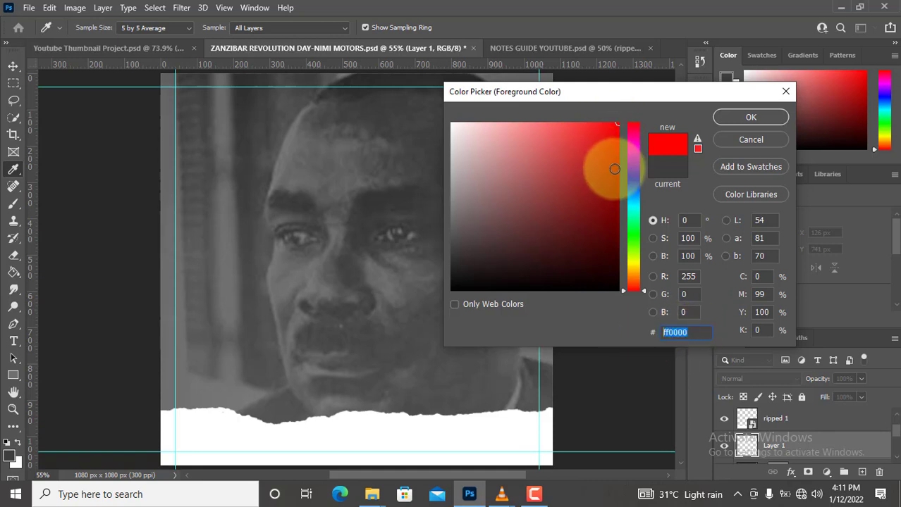
left_click_drag(617, 166, 616, 172)
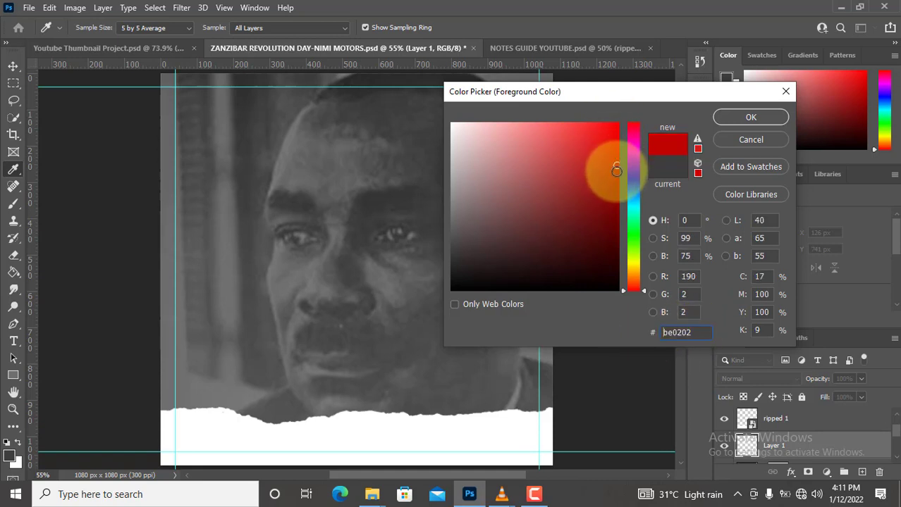
left_click(733, 118)
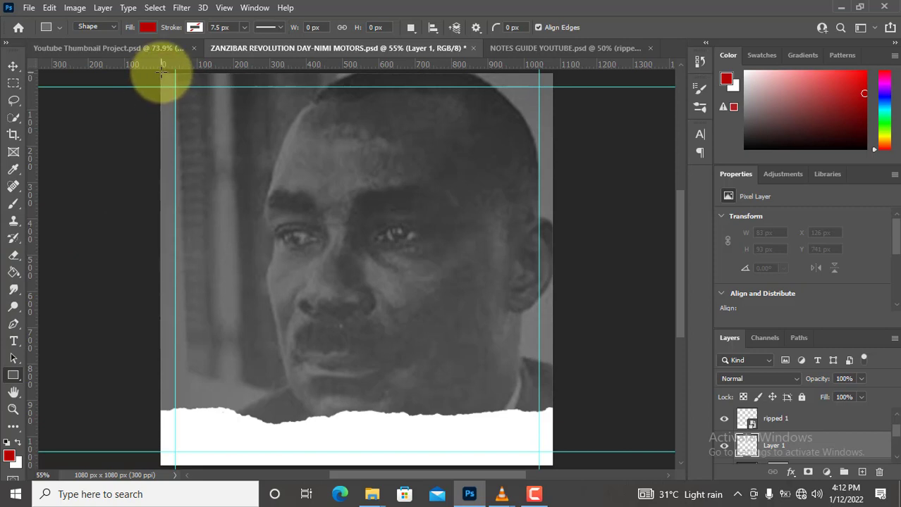
Draw a 41 × 1088 px red strip down the left edge and stack it above ripped 1
left_click_drag(162, 73, 172, 465)
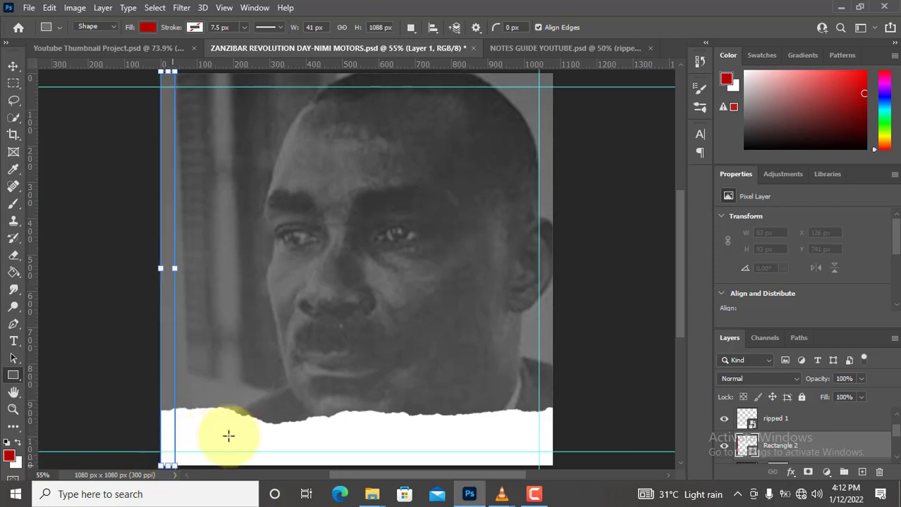
key("v")
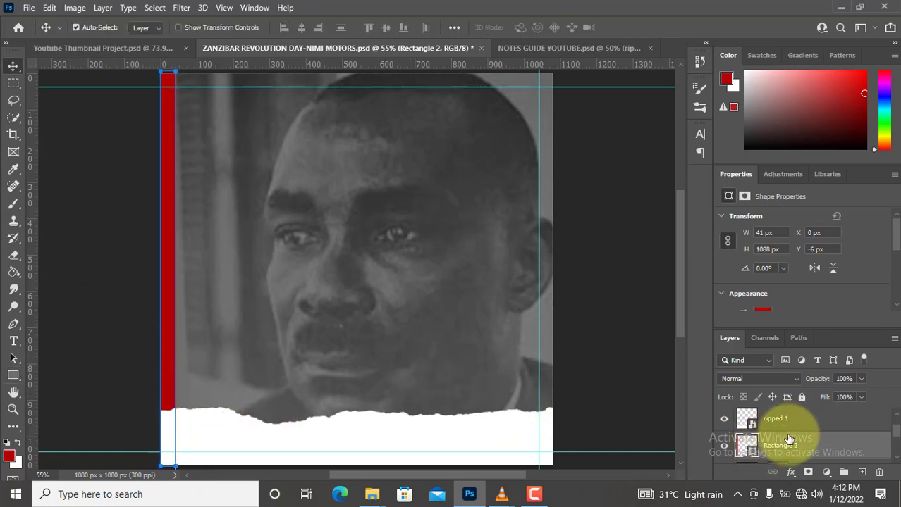
left_click_drag(788, 442, 785, 443)
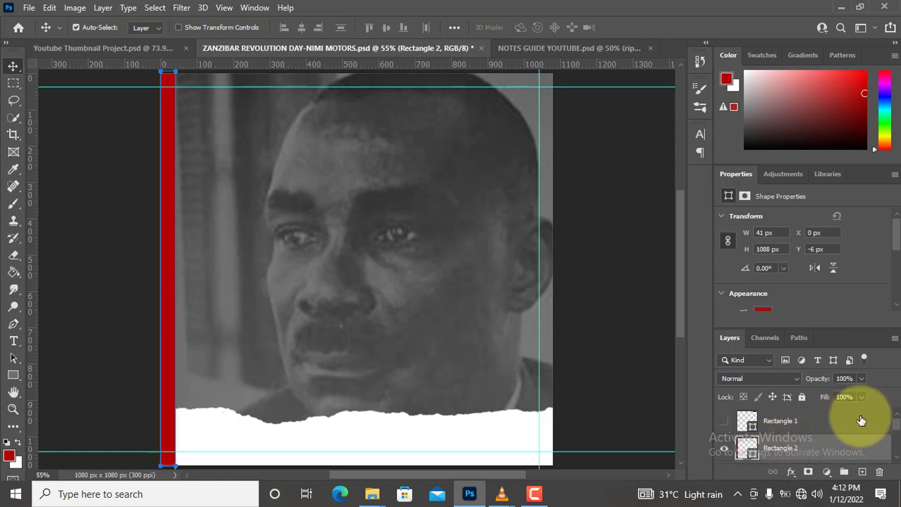
Duplicate ripped 1 as ripped 1 copy and nudge the original up slightly
left_click(538, 427)
scroll(881, 430, "down", 1)
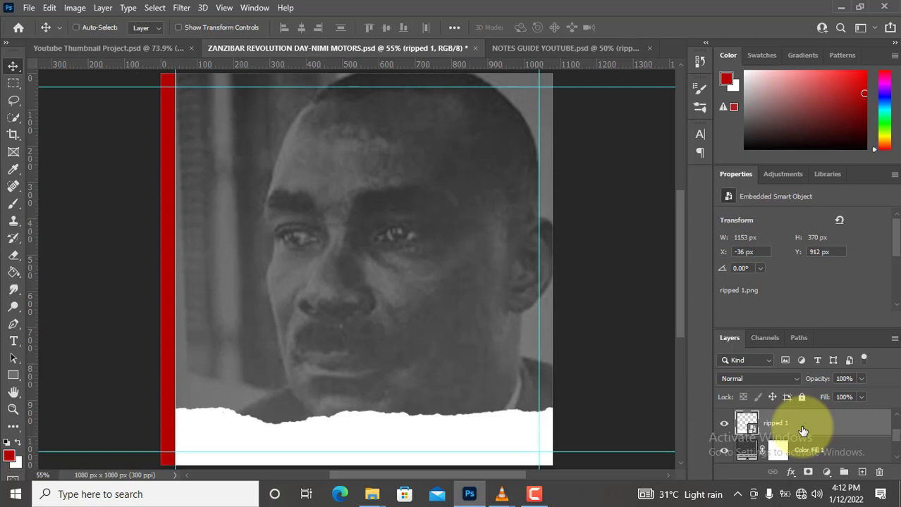
key("ctrl+j")
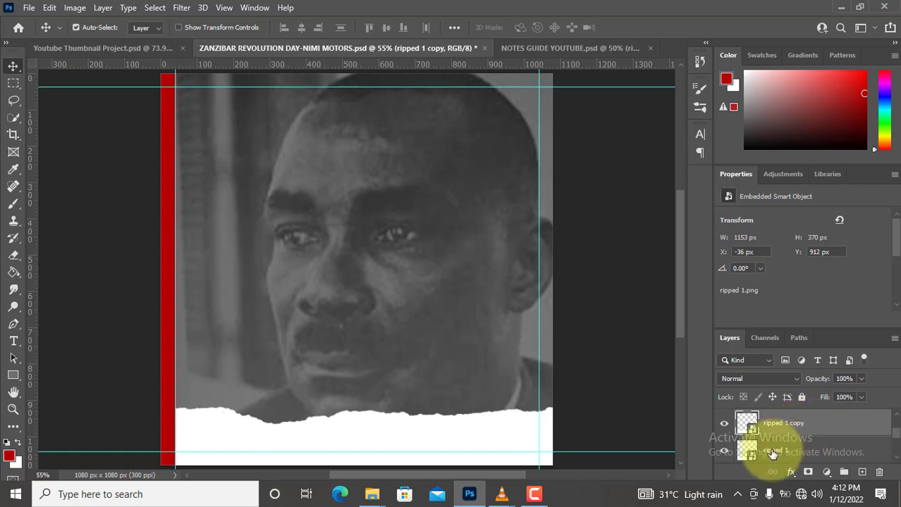
left_click(772, 453)
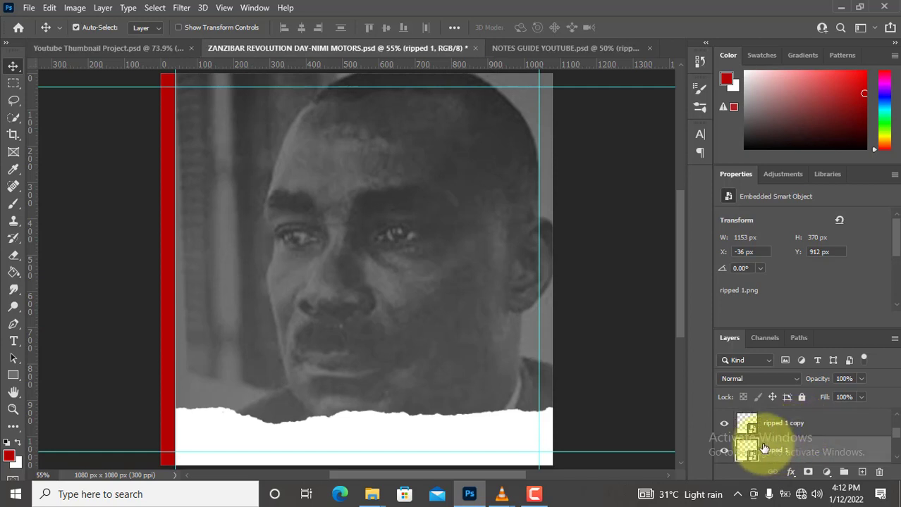
key("Up")
key("Up")
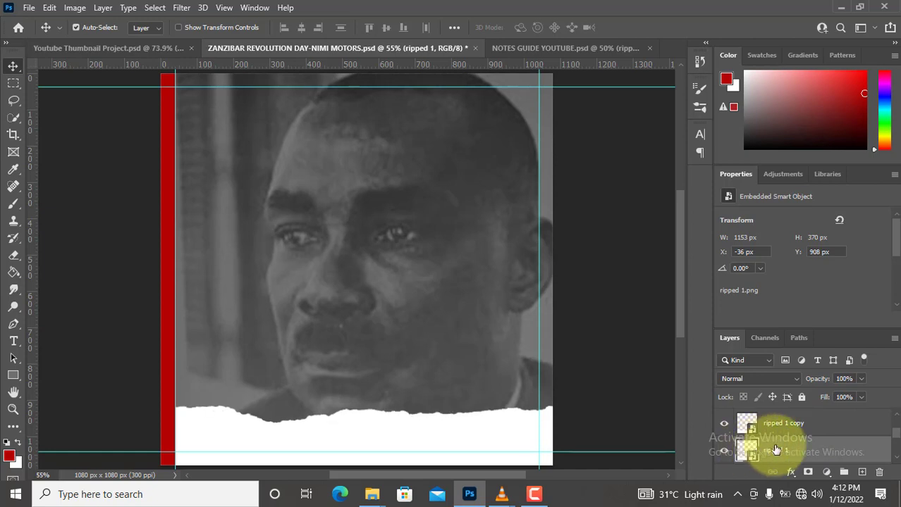
Rasterize the original ripped 1 layer and load its torn white shape as a selection
right_click(775, 449)
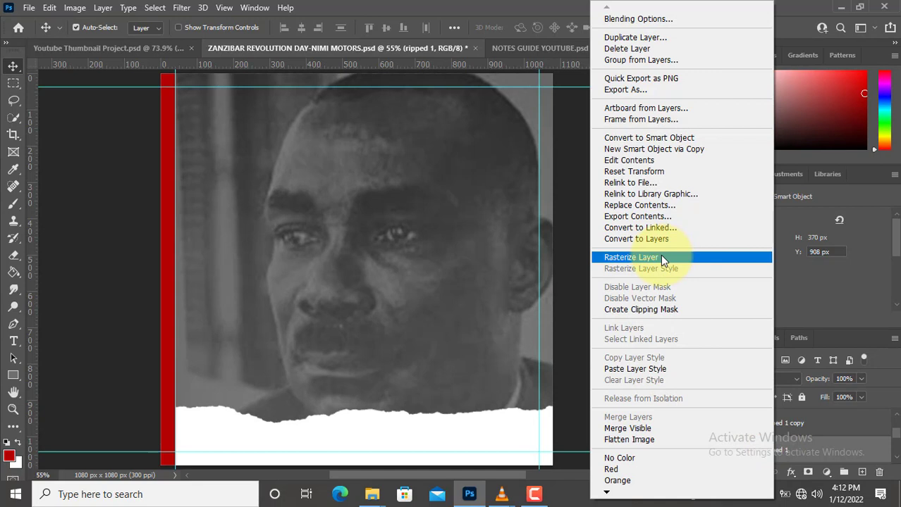
left_click(660, 256)
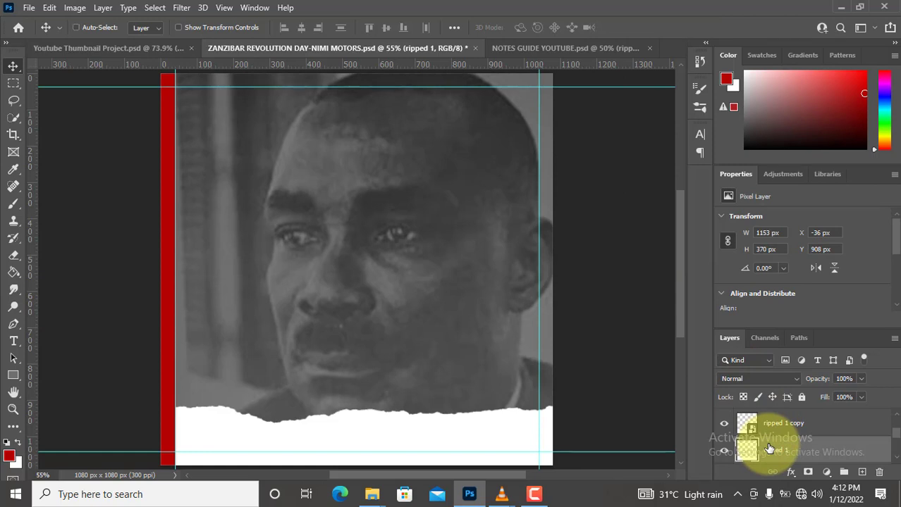
key("ctrl+z")
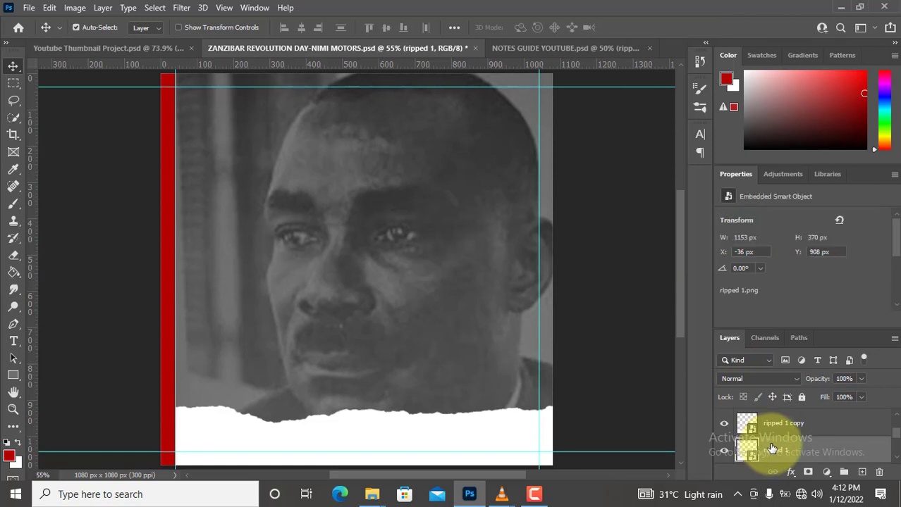
right_click(772, 450)
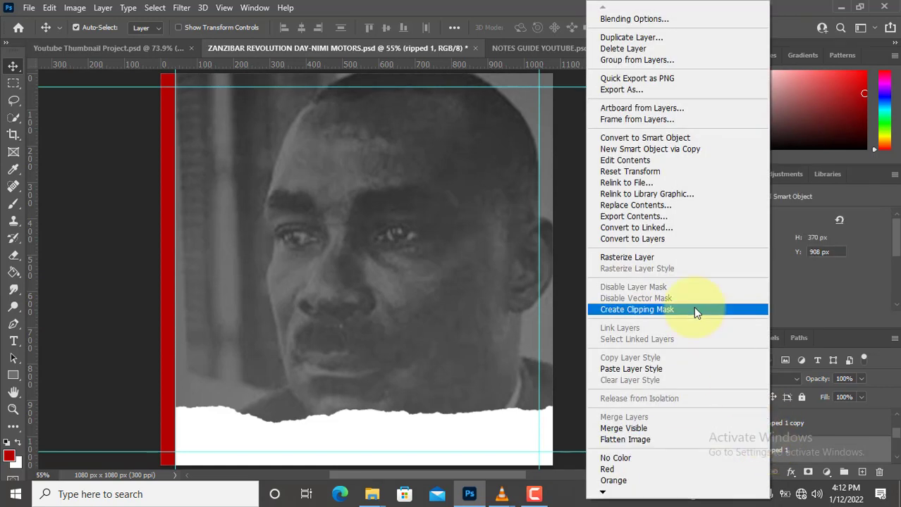
left_click(664, 257)
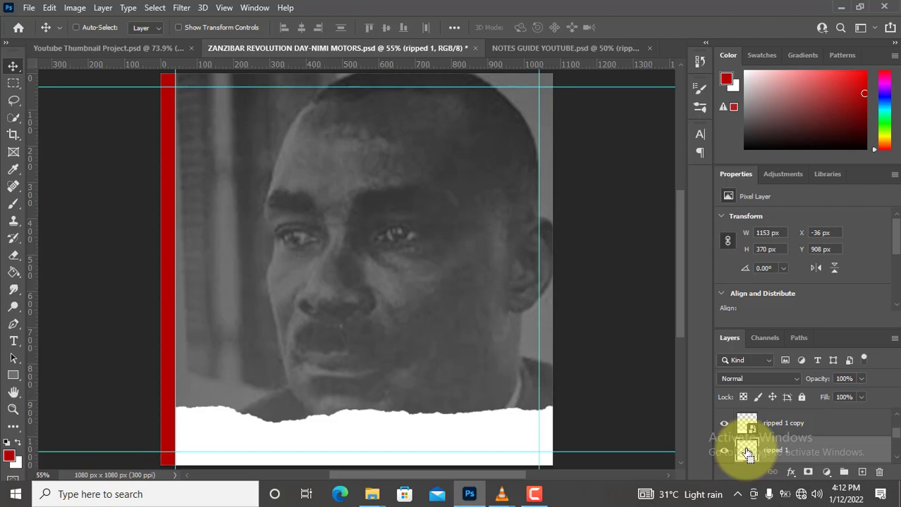
left_click(748, 455, "ctrl")
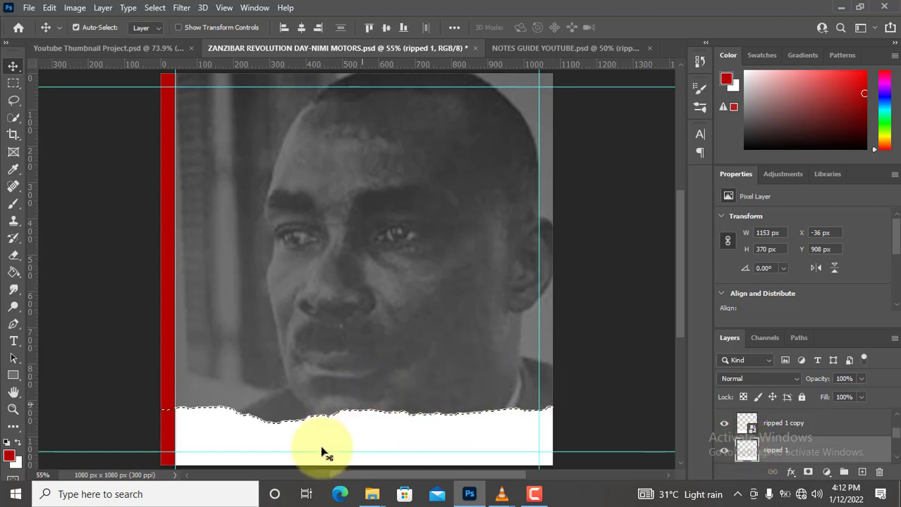
Set the foreground colour to grey #505050 sampled from the photo
left_click(9, 458)
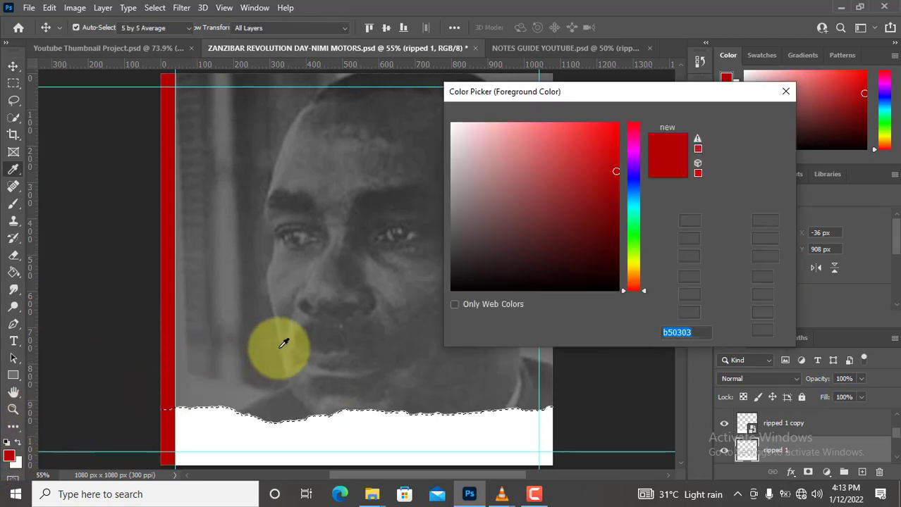
left_click(447, 240)
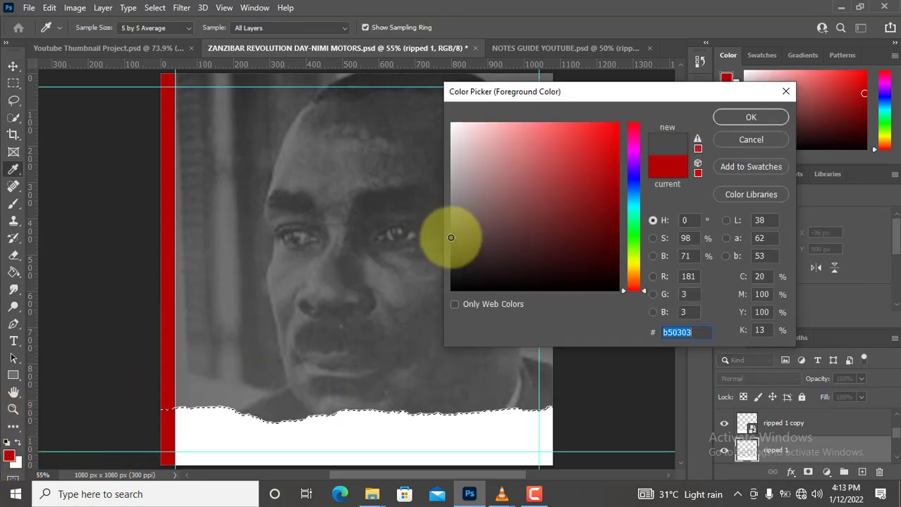
left_click_drag(446, 239, 447, 237)
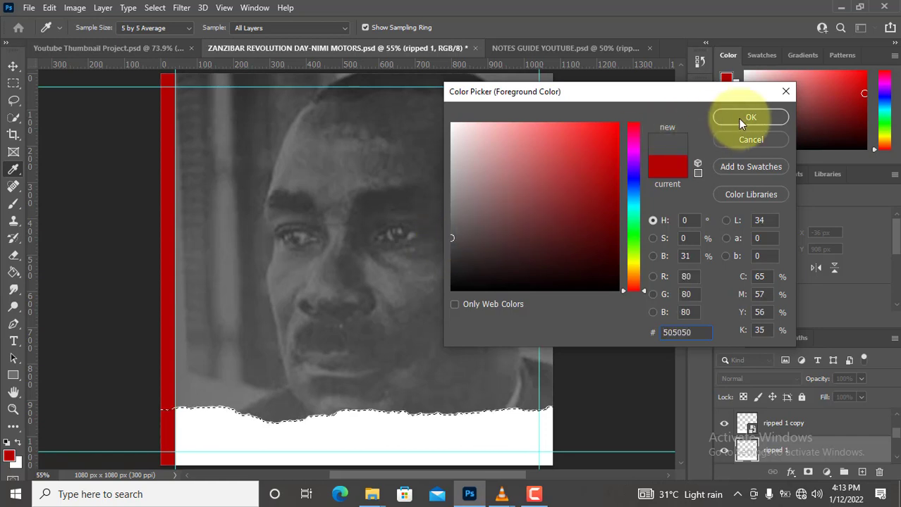
left_click_drag(687, 332, 645, 334)
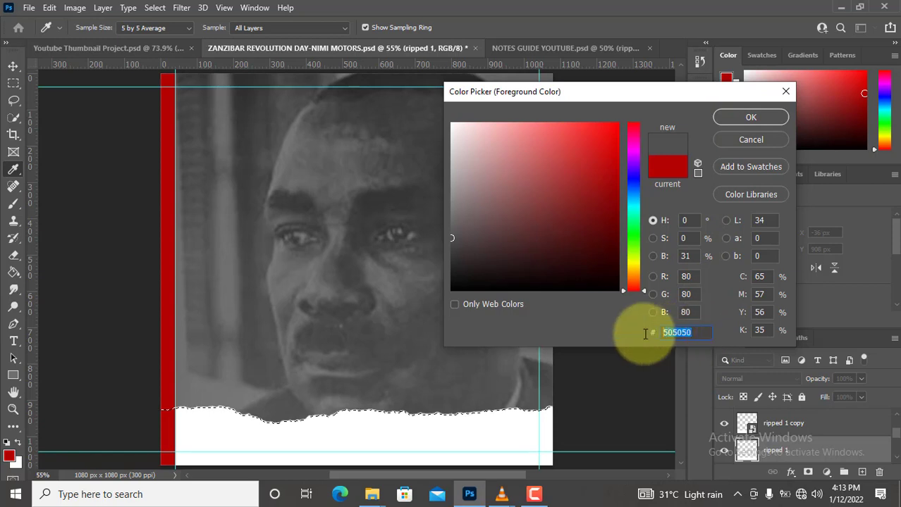
left_click(760, 116)
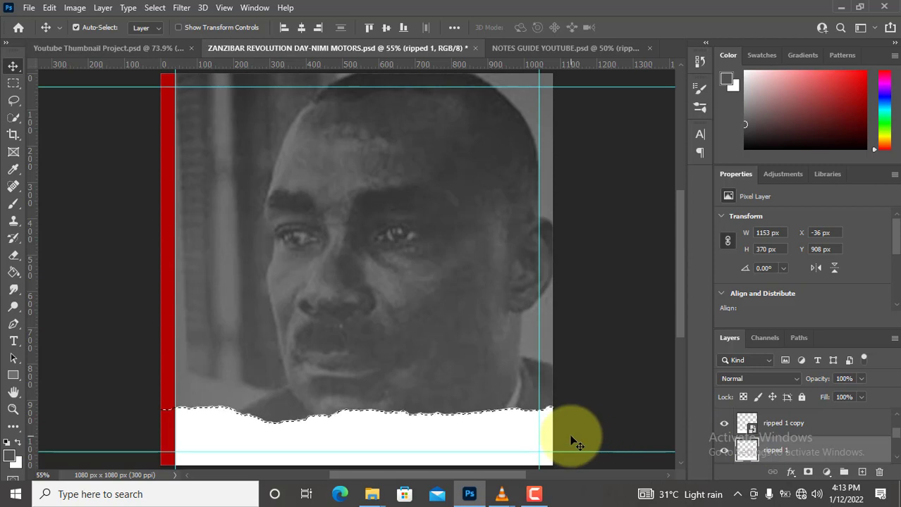
Fill the torn-paper selection with the grey foreground using Shift+Backspace
key("shift+BackSpace")
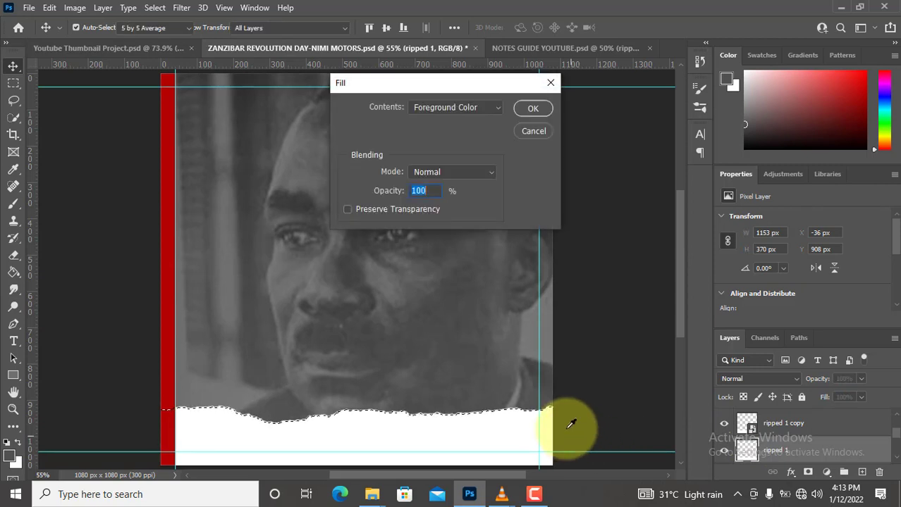
left_click(532, 108)
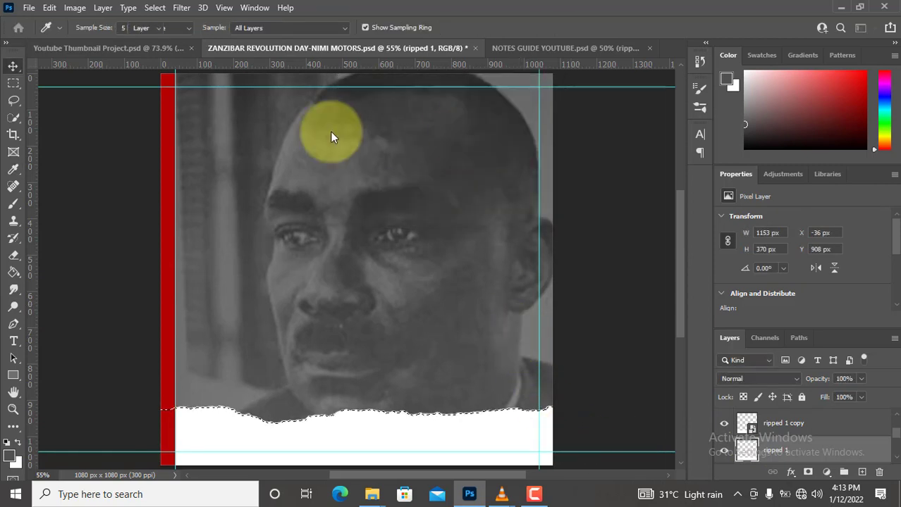
key("v")
Refill the selection via Edit > Fill: Foreground Color, Normal mode, 100% opacity
left_click(49, 7)
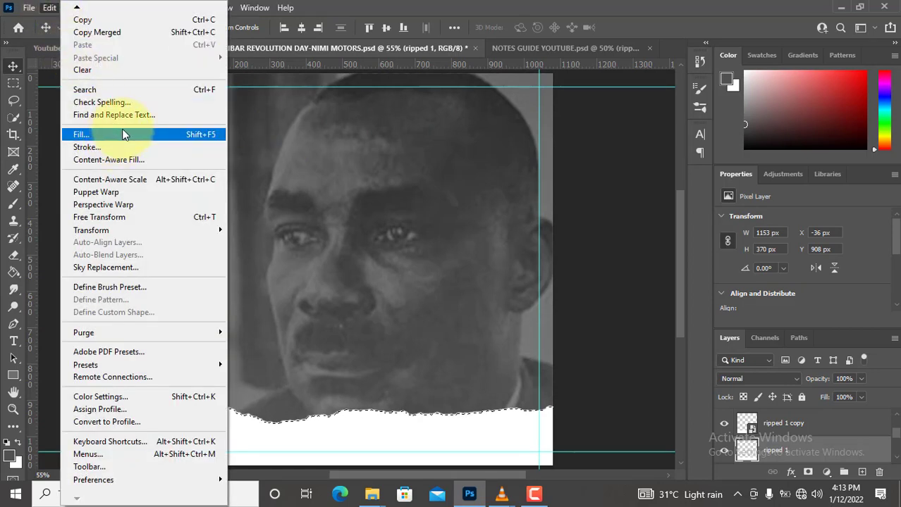
left_click(194, 135)
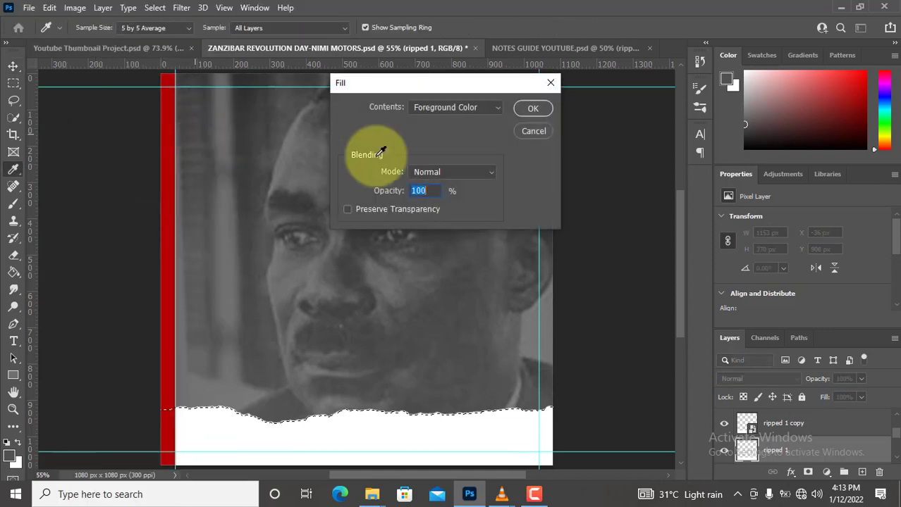
left_click(451, 171)
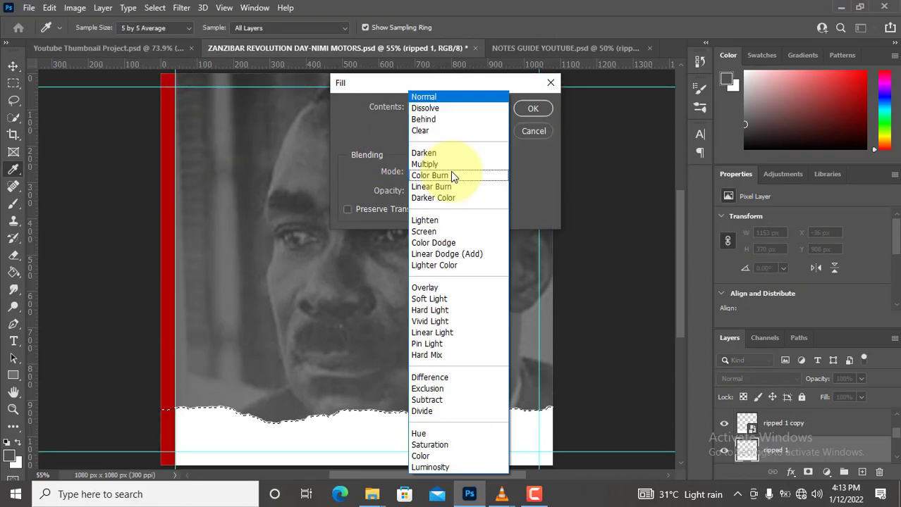
left_click(442, 98)
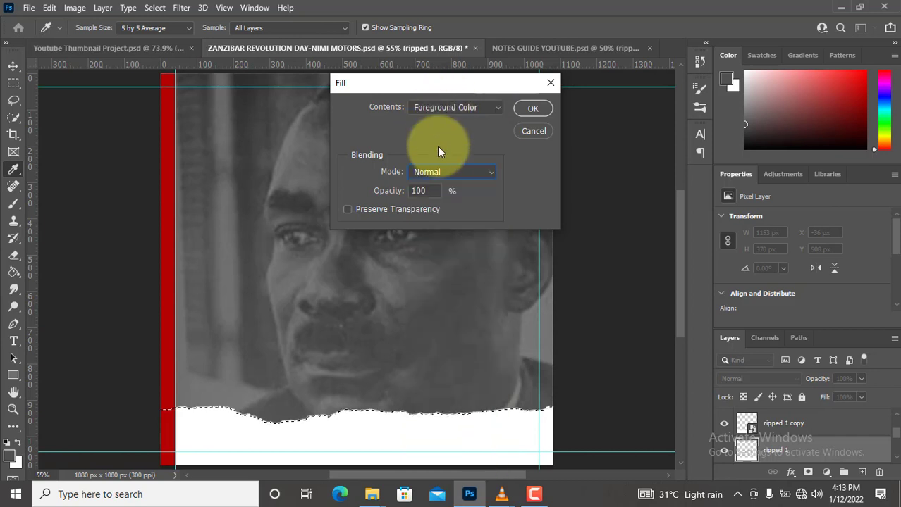
left_click(456, 172)
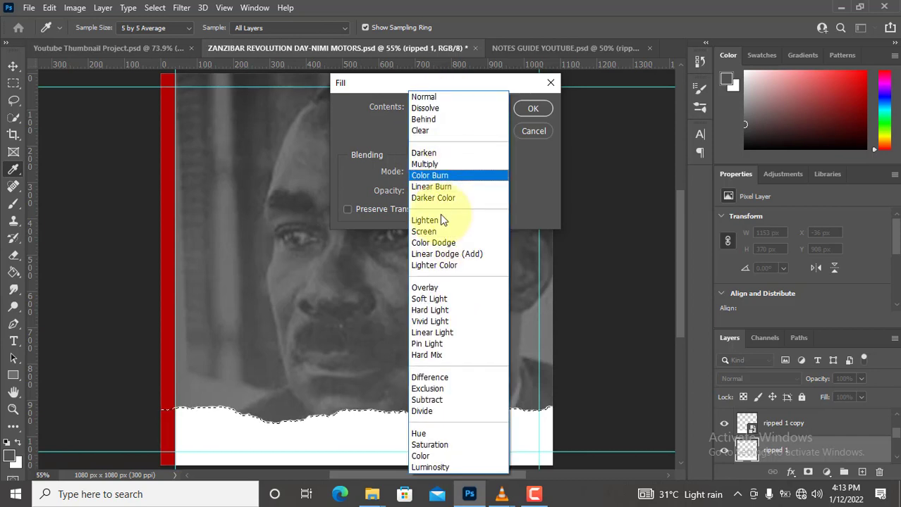
left_click(373, 153)
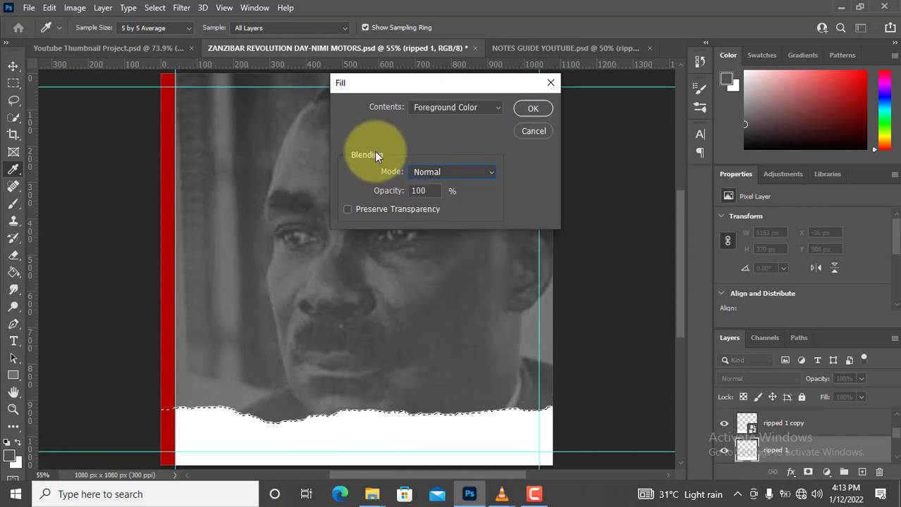
double_click(423, 191)
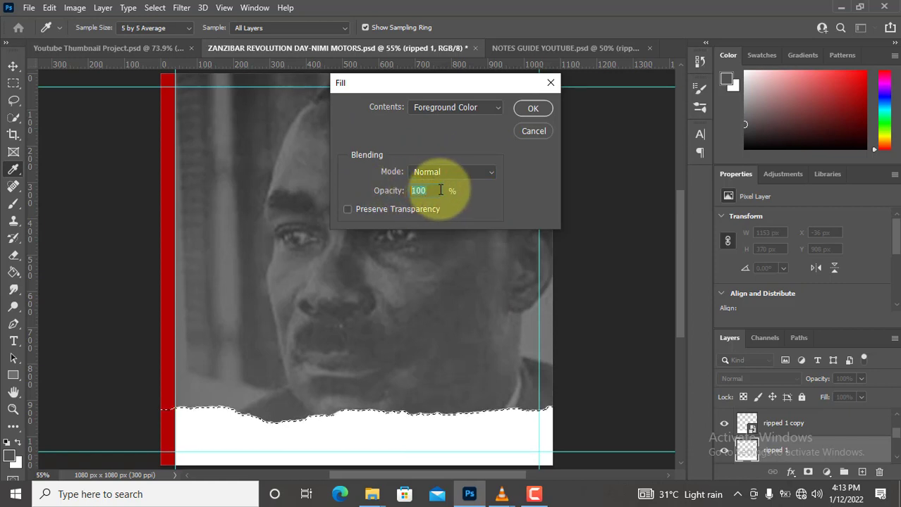
left_click(472, 111)
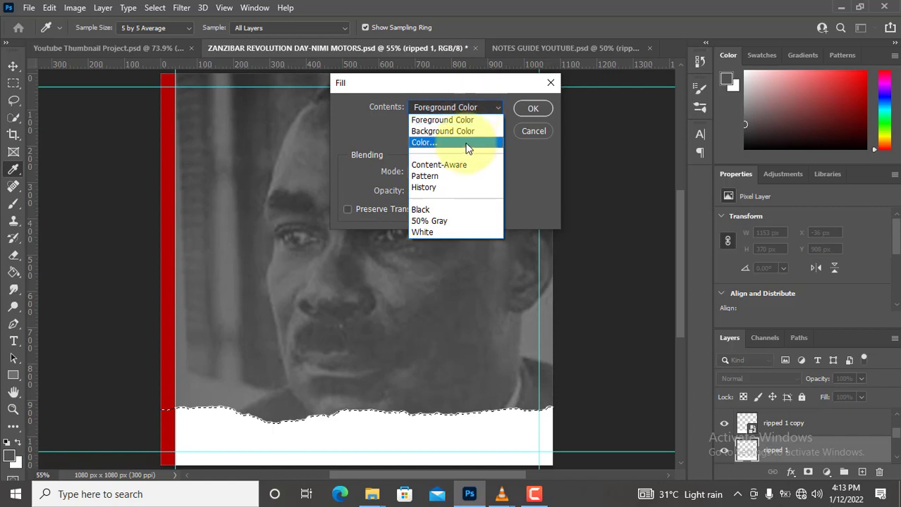
left_click(461, 120)
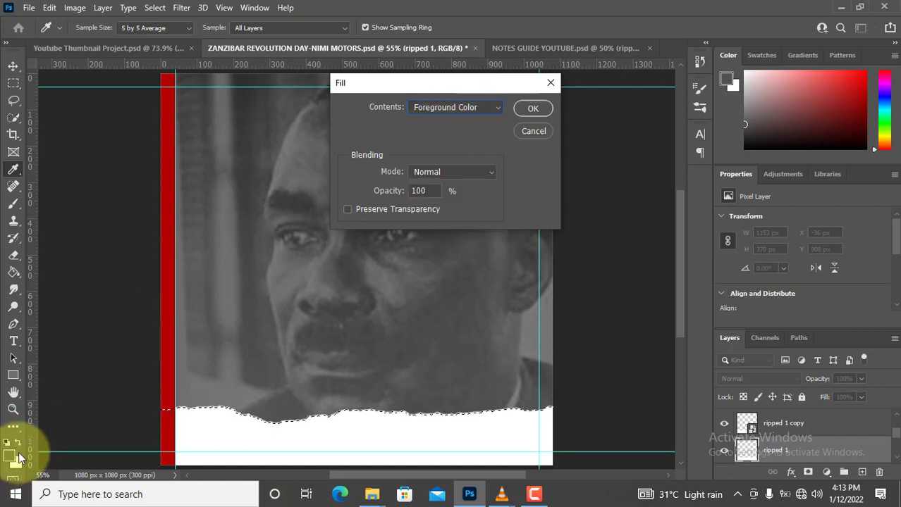
left_click(539, 108)
key("v")
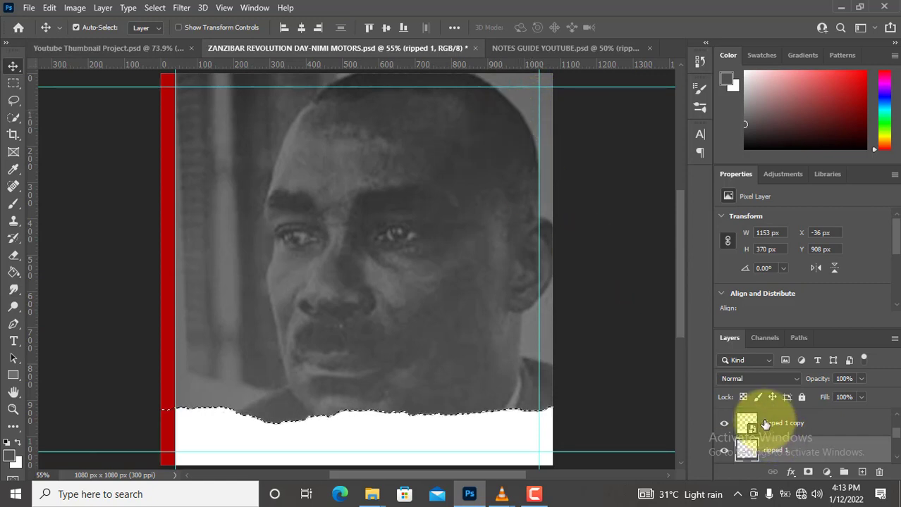
Deselect, nudge the torn strip up, and warp its top edge into a gentle curve
key("ctrl+d")
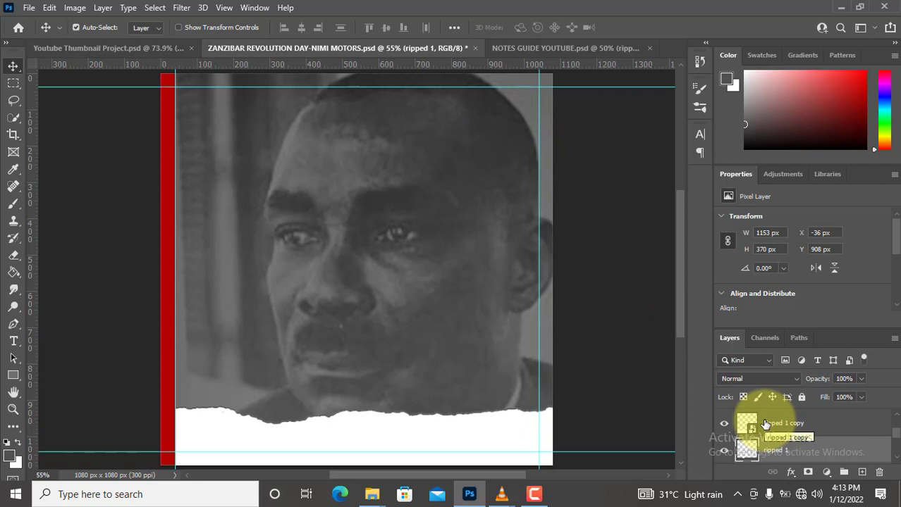
key("Up")
key("Up")
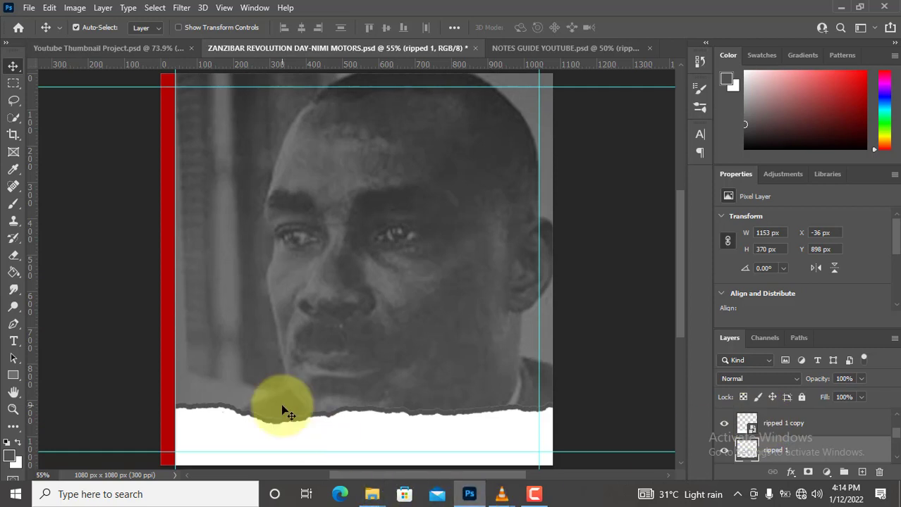
key("ctrl+t")
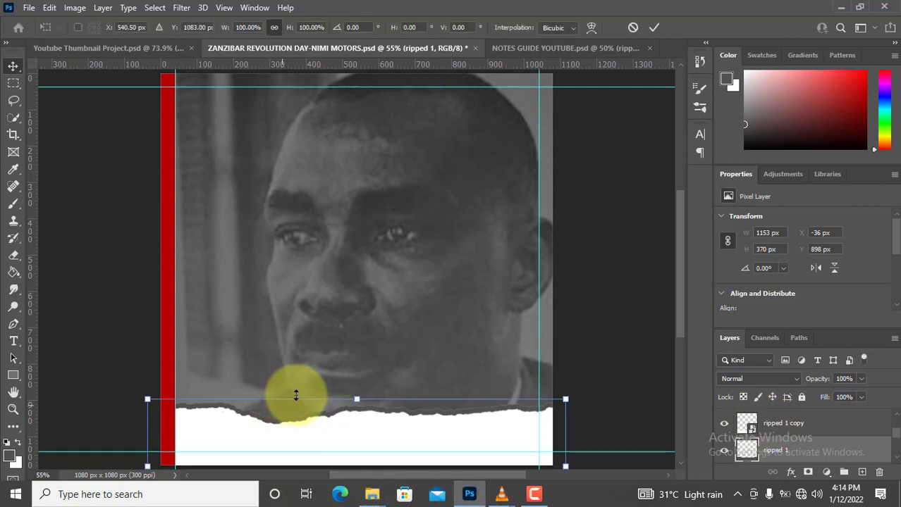
left_click(591, 29)
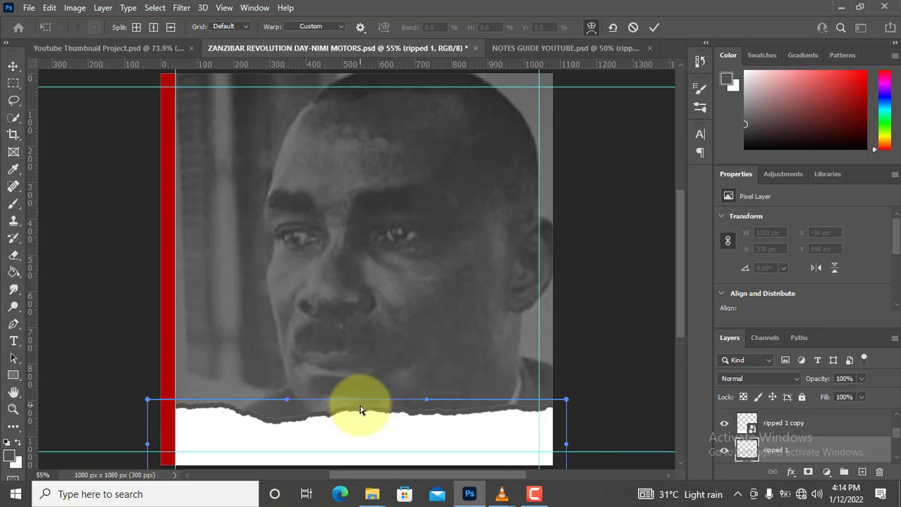
left_click_drag(360, 412, 360, 414)
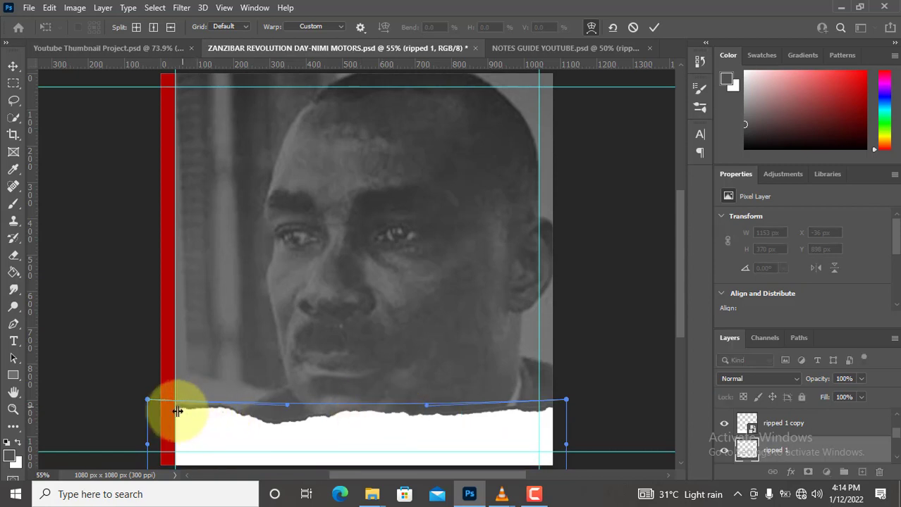
left_click_drag(360, 414, 295, 432)
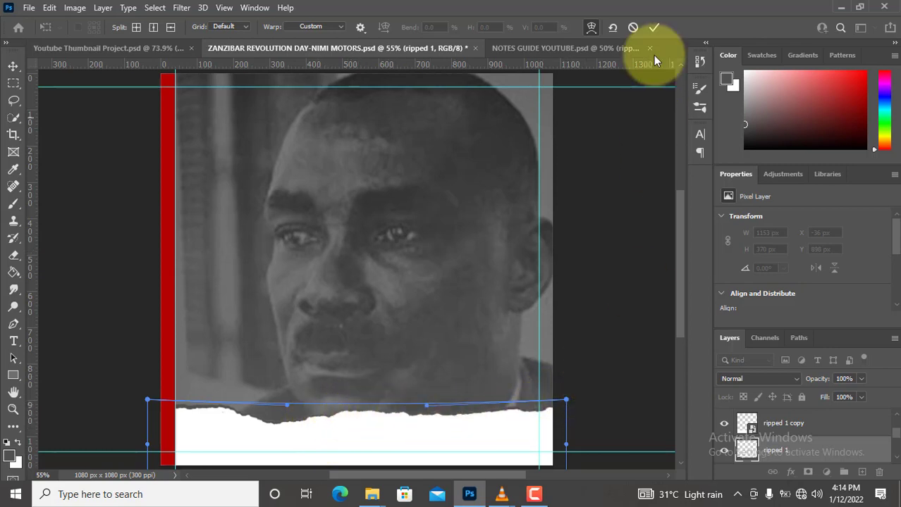
left_click(653, 29)
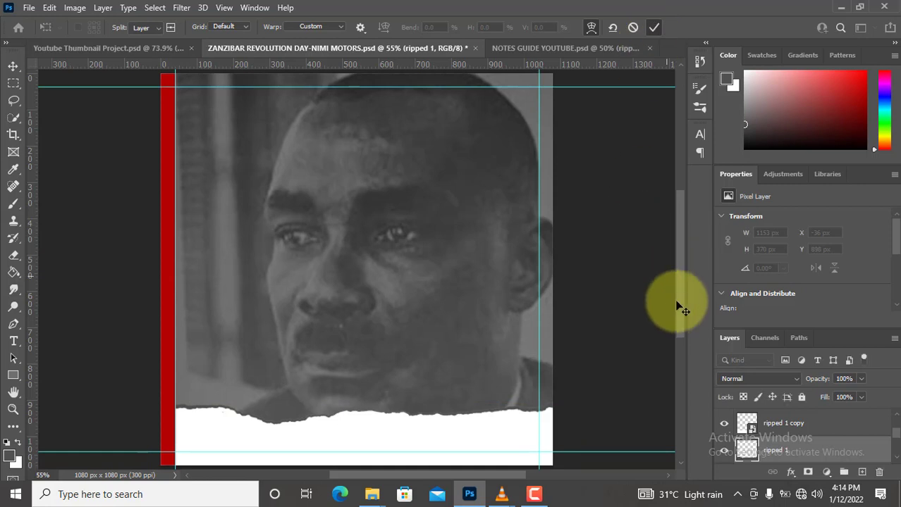
Rasterize the ripped 1 copy layer
left_click(770, 430)
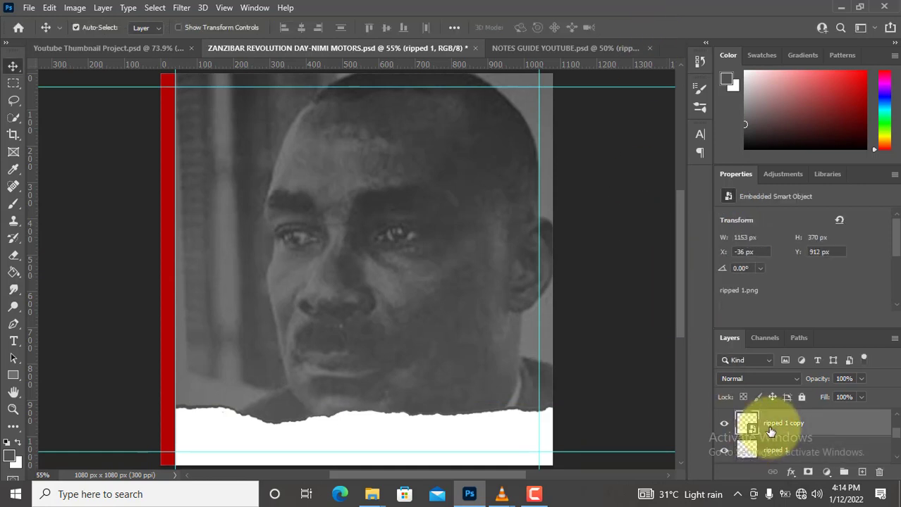
right_click(768, 428)
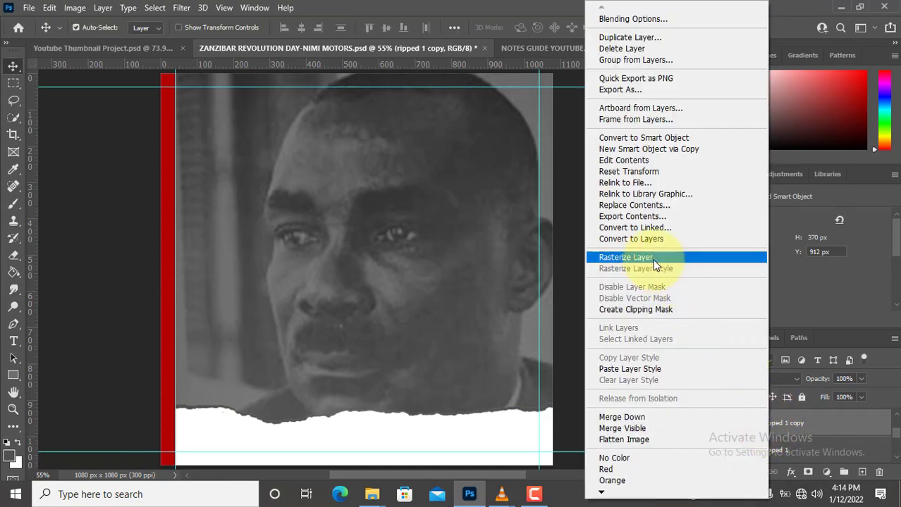
left_click(656, 257)
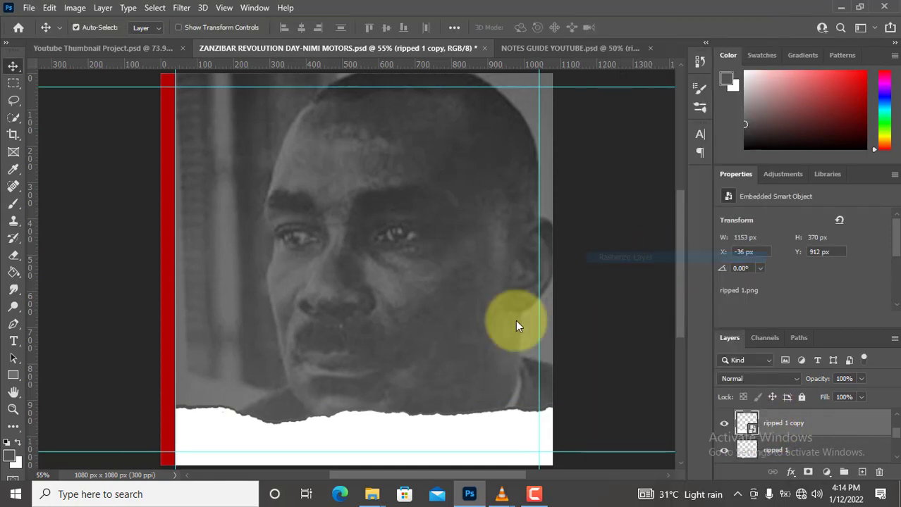
Set the foreground colour to light grey #dbdbdb
left_click(9, 458)
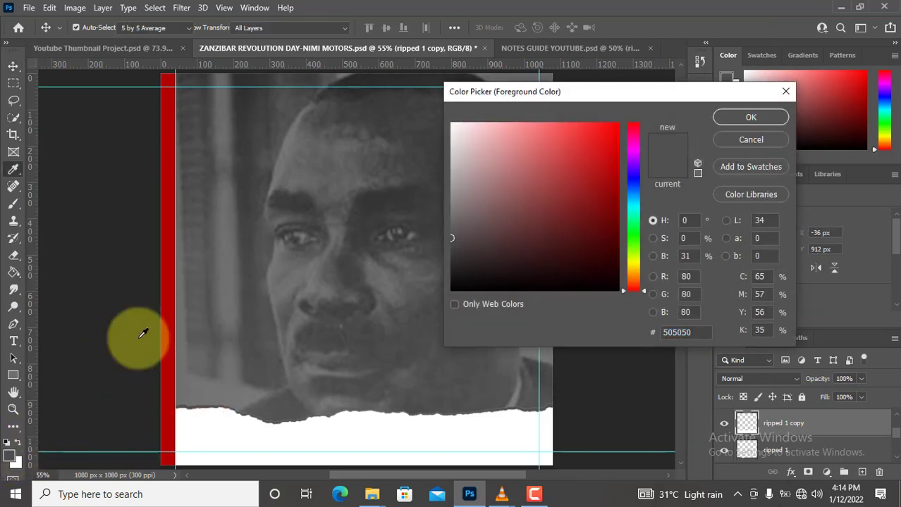
double_click(678, 332)
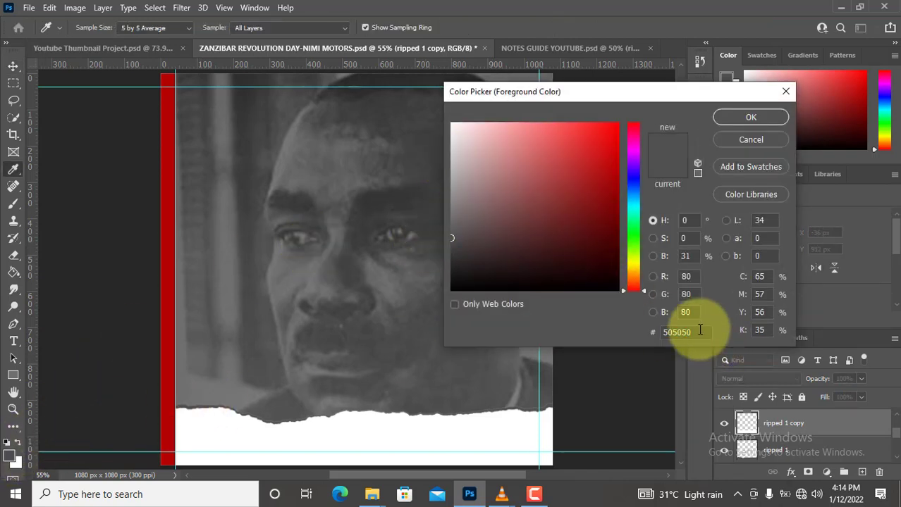
type("b")
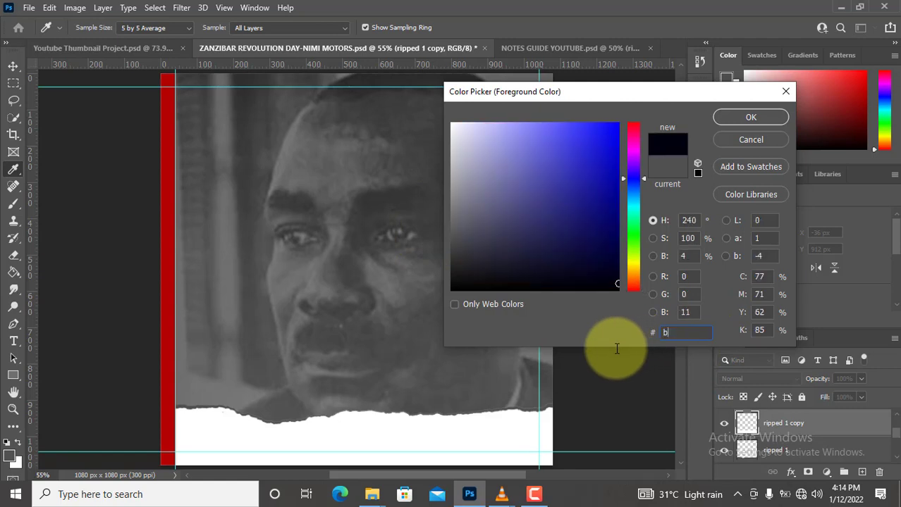
type("db")
key("BackSpace")
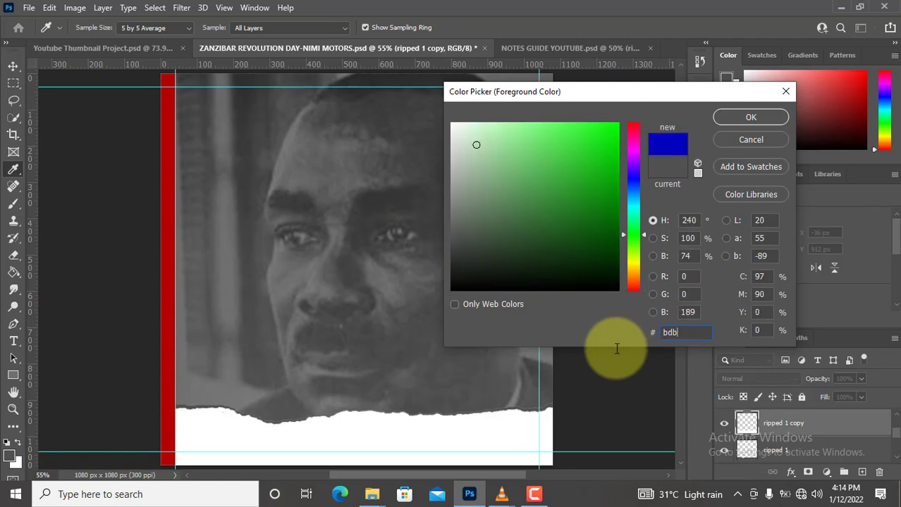
key("BackSpace")
key("BackSpace")
type("d")
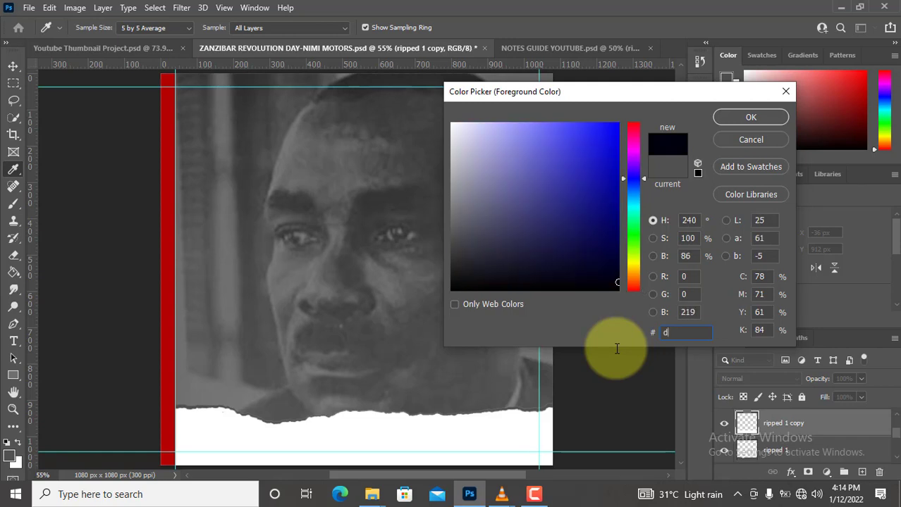
type("bdbdb")
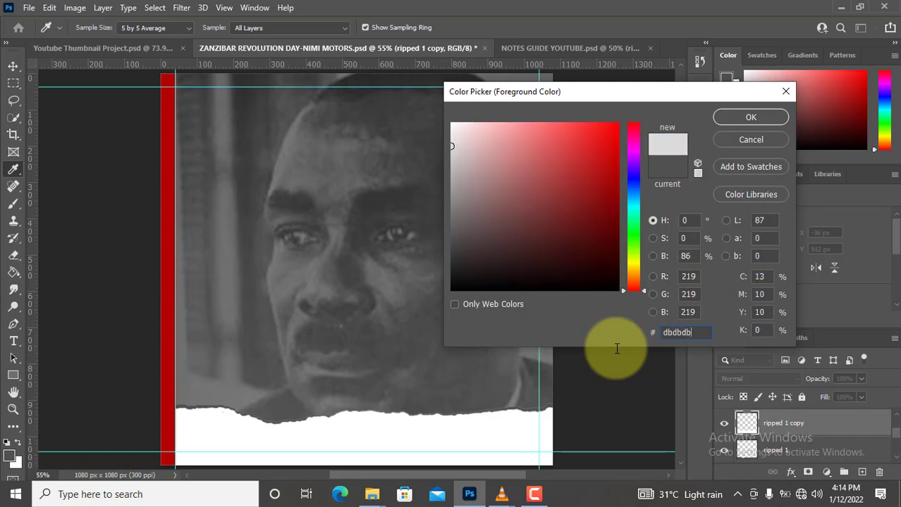
key("Return")
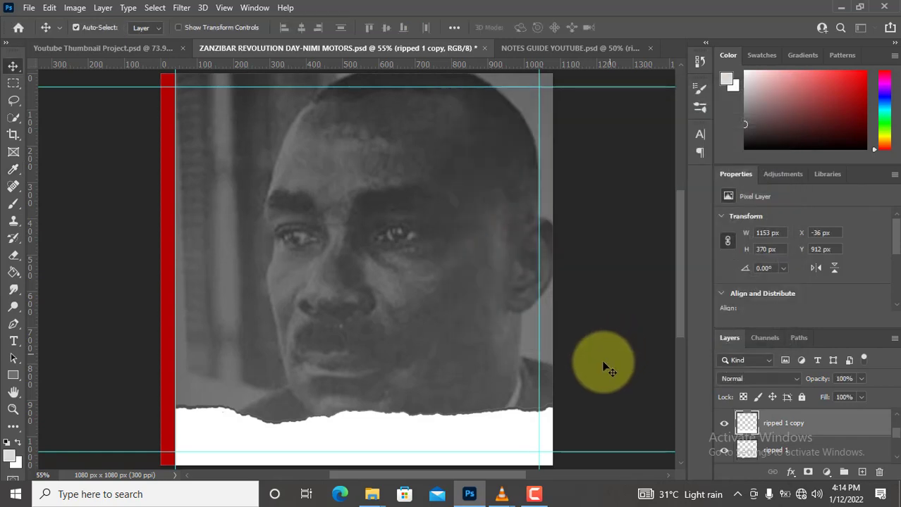
Fill the ripped 1 copy torn-paper pixels with the light grey and deselect
left_click(746, 424, "ctrl")
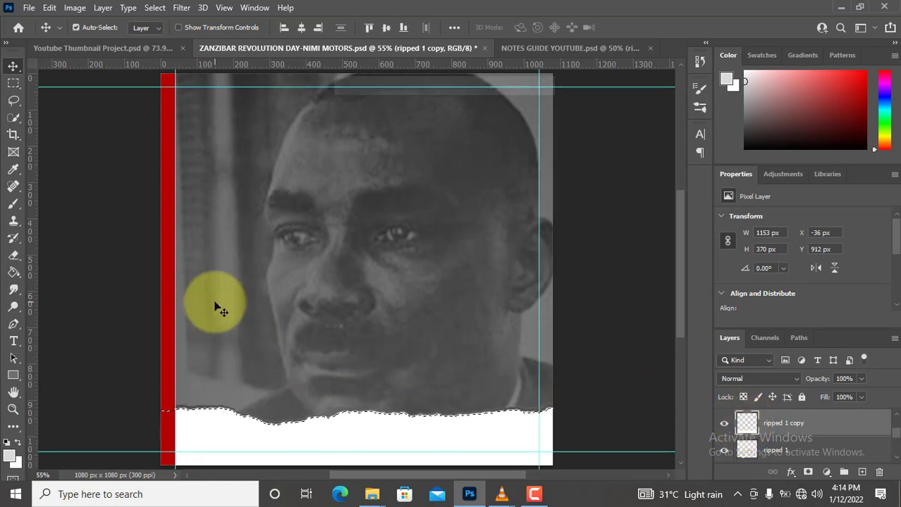
key("shift+F5")
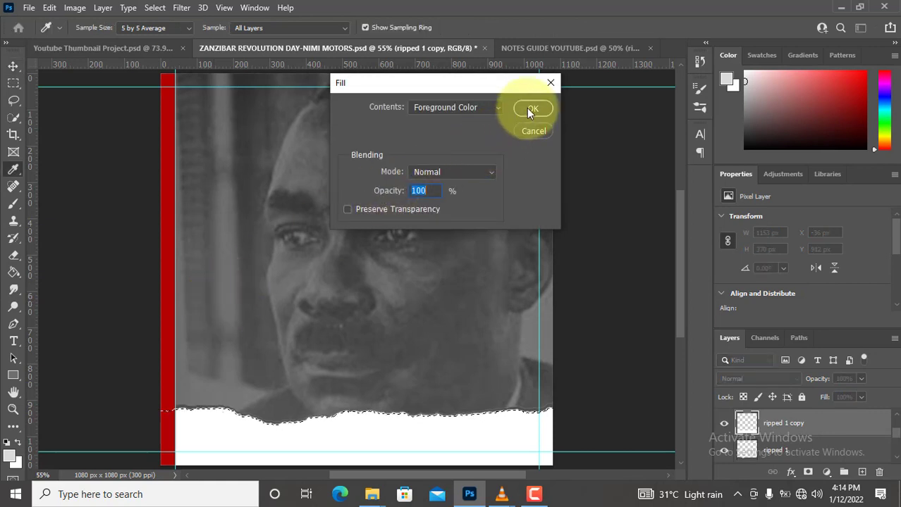
left_click(528, 110)
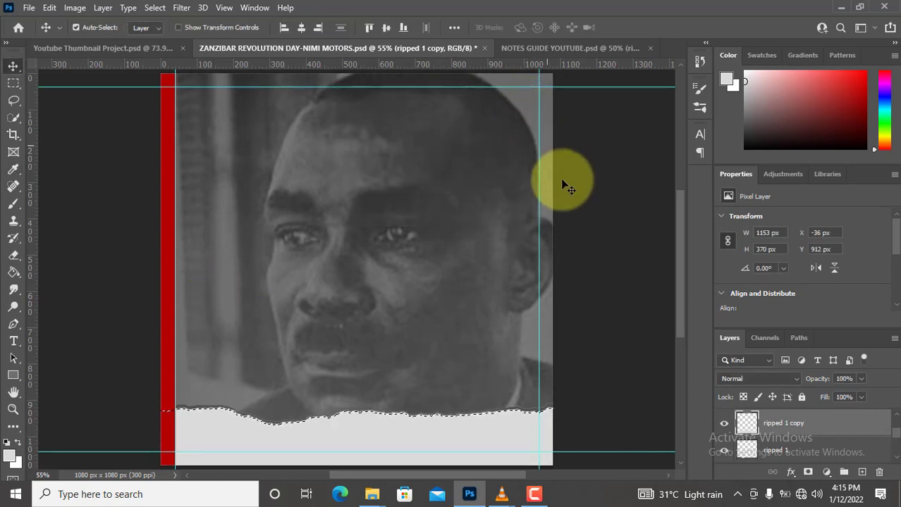
key("ctrl+d")
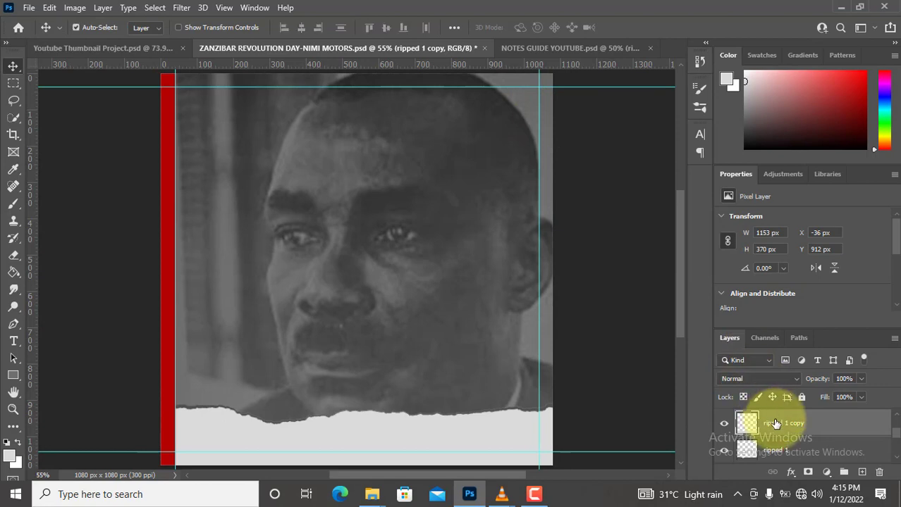
Convert both the ripped 1 copy and ripped 1 layers into smart objects
right_click(775, 424)
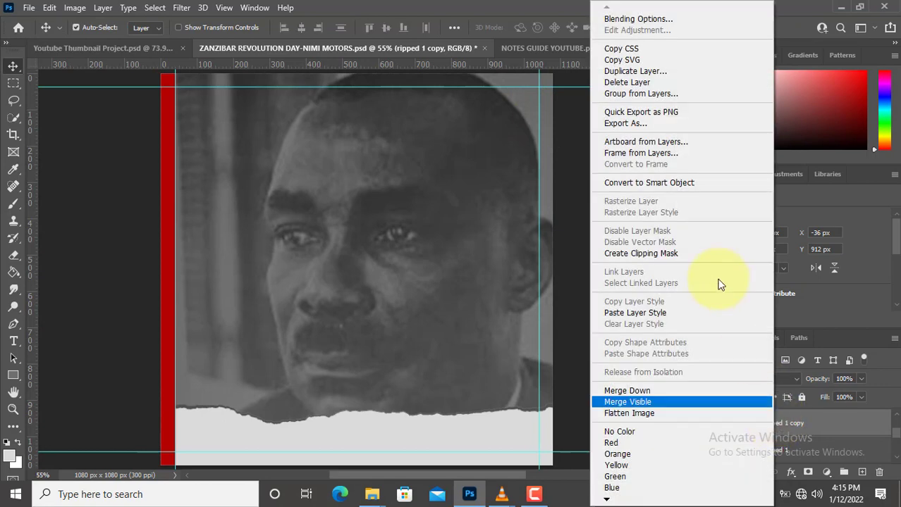
left_click(677, 184)
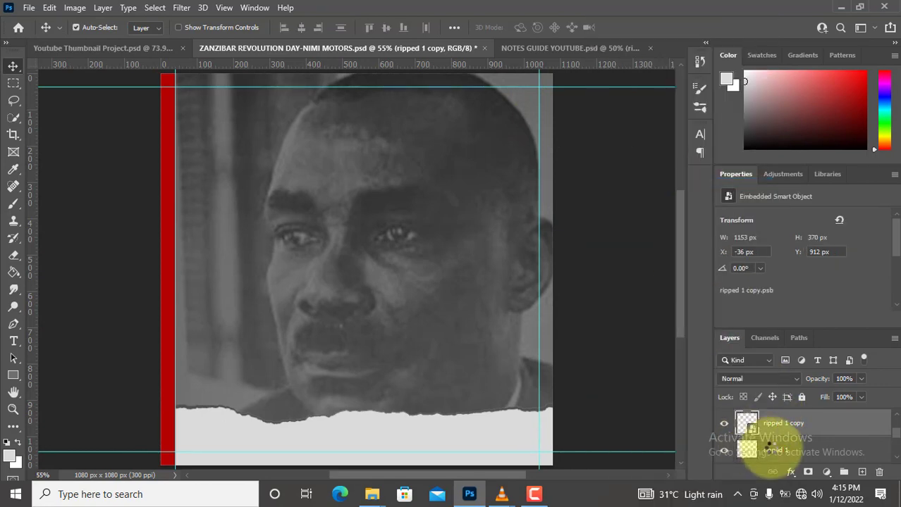
right_click(771, 450)
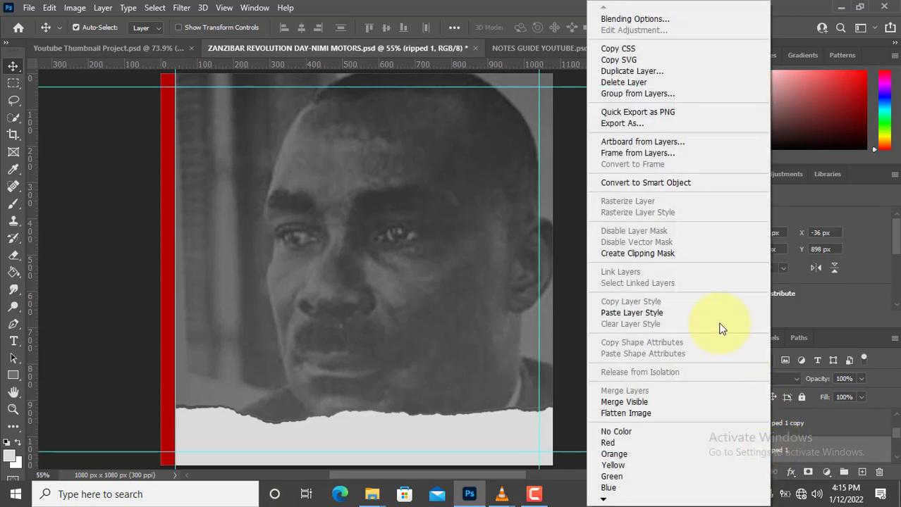
left_click(681, 185)
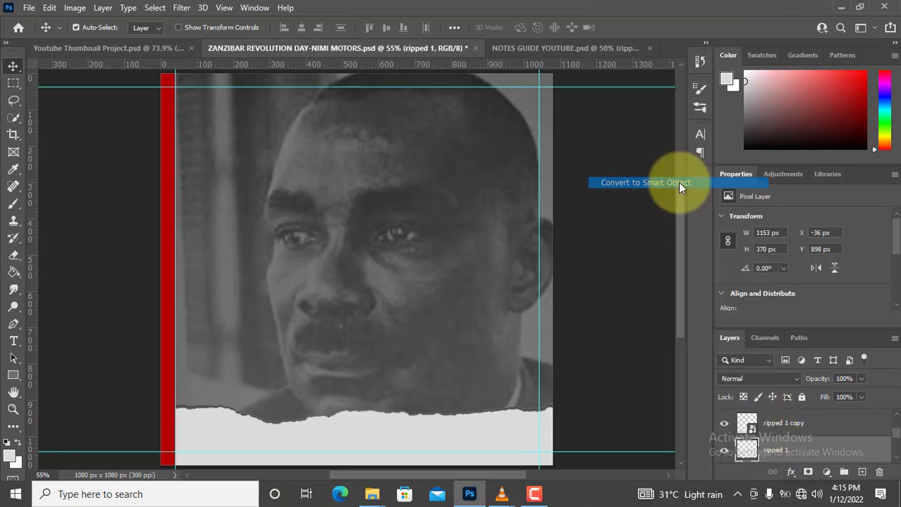
Drag the halftone-dots square from NOTES GUIDE YOUTUBE onto the Zanzibar poster canvas
left_click(542, 50)
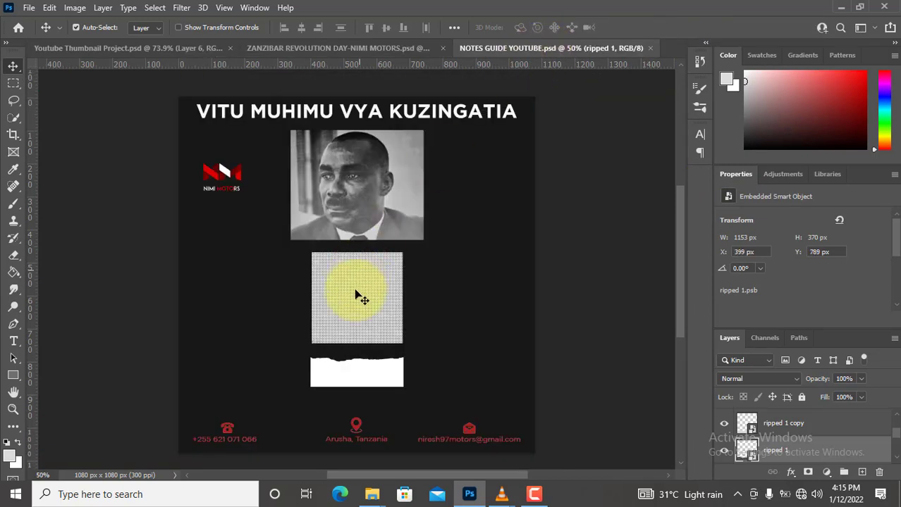
left_click_drag(361, 299, 350, 338)
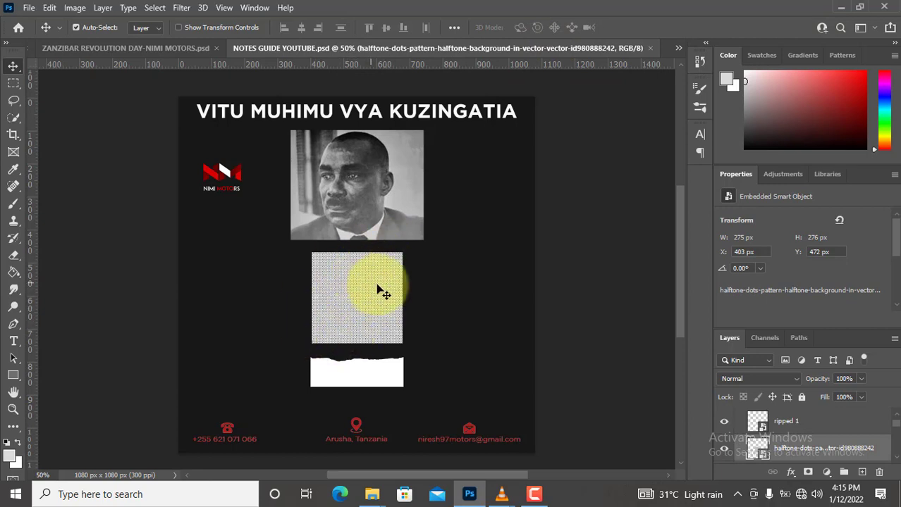
left_click_drag(377, 292, 375, 296)
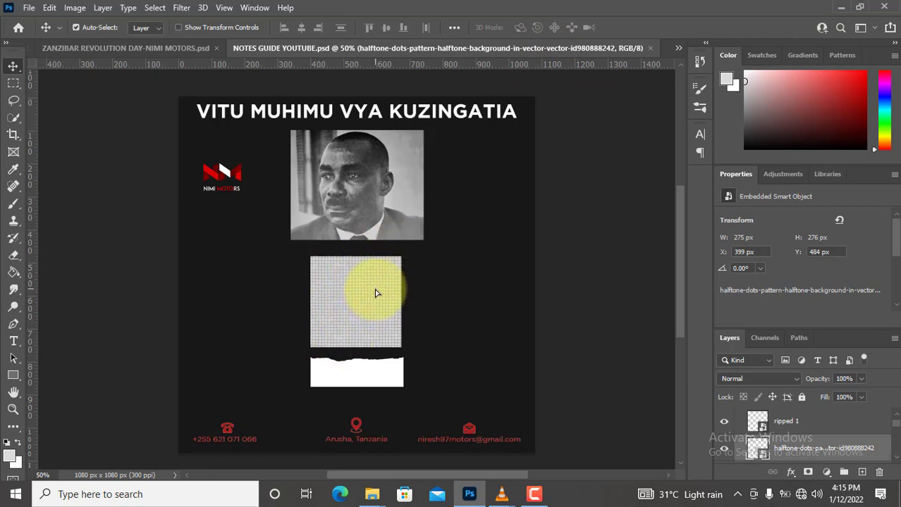
key("ctrl+z")
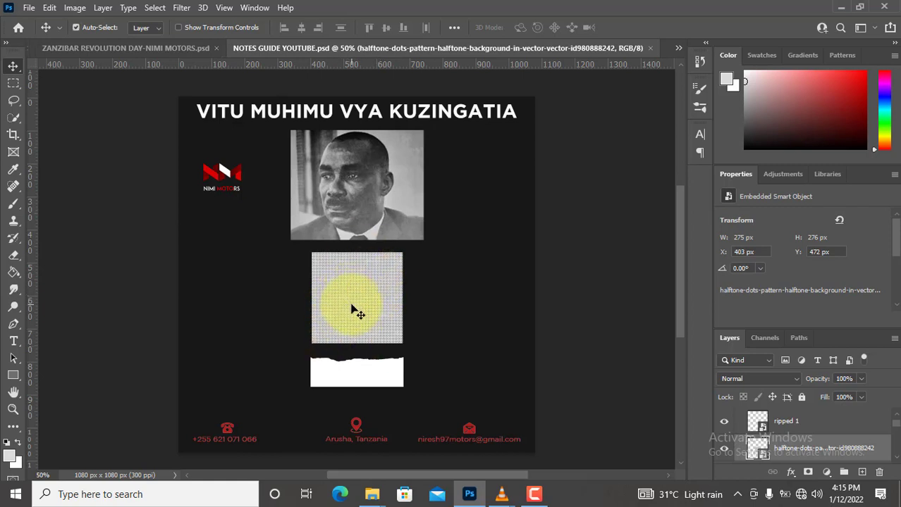
left_click_drag(352, 306, 184, 46)
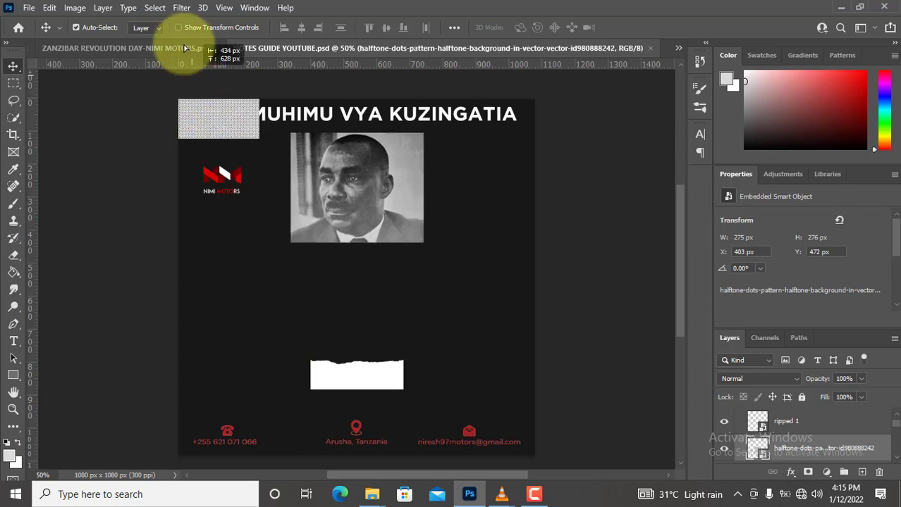
mouse_move(184, 46)
left_mouse_down()
mouse_move(306, 229)
mouse_move(497, 353)
left_mouse_up()
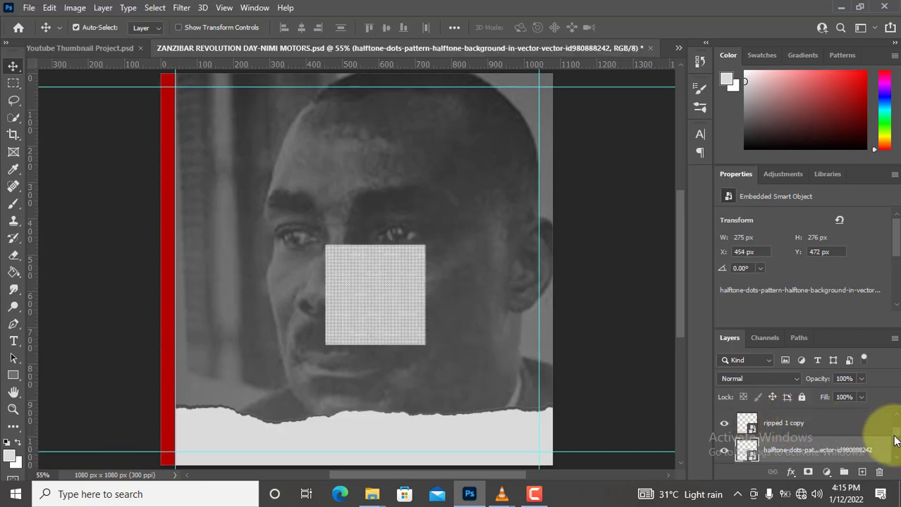
Move the halftone layer just below Rectangle 2, toggling the red strip's visibility to check
scroll(895, 441, "down", 2)
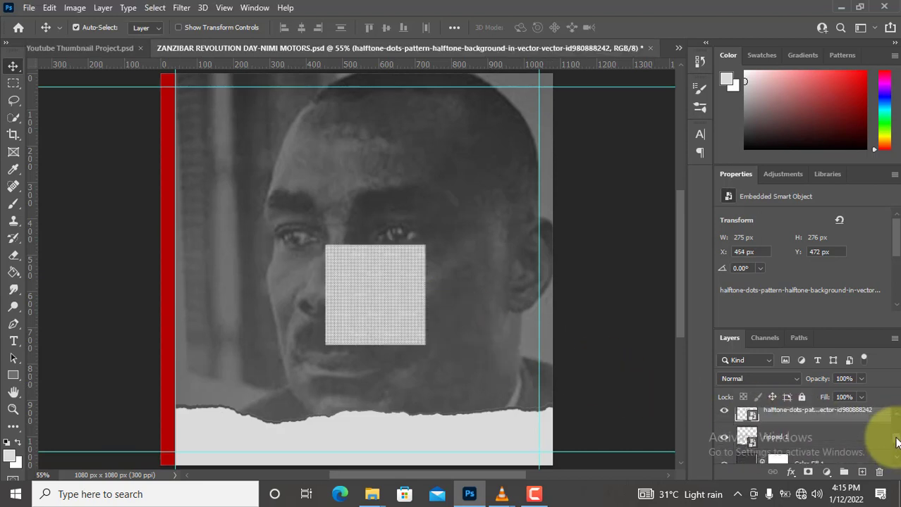
scroll(896, 443, "down", 1)
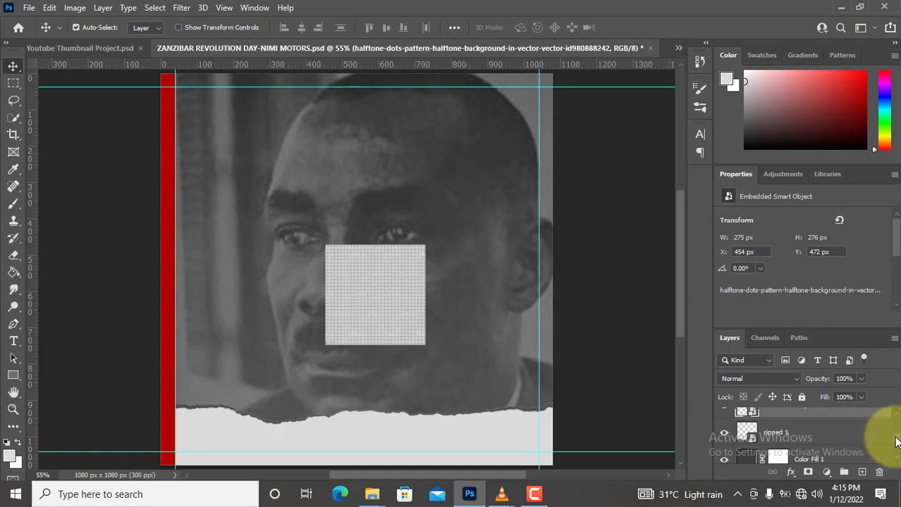
scroll(891, 437, "up", 1)
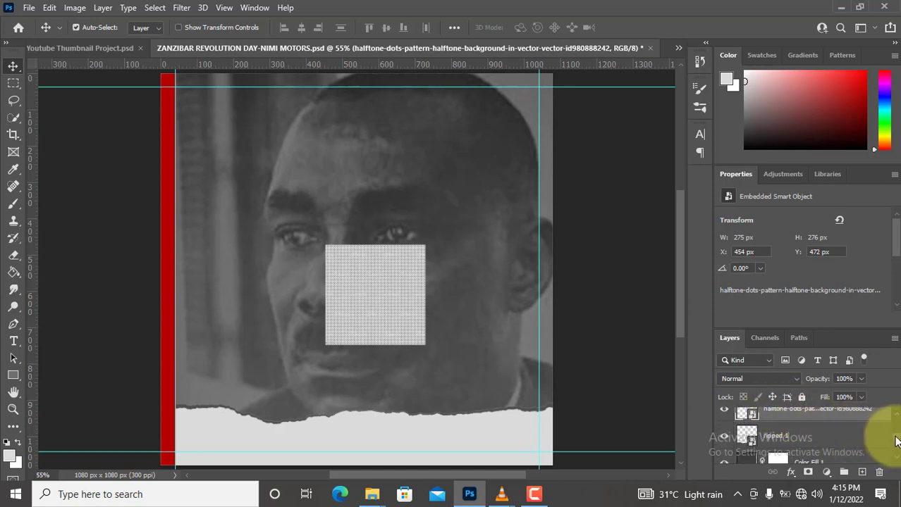
scroll(897, 441, "up", 1)
left_click_drag(804, 434, 806, 426)
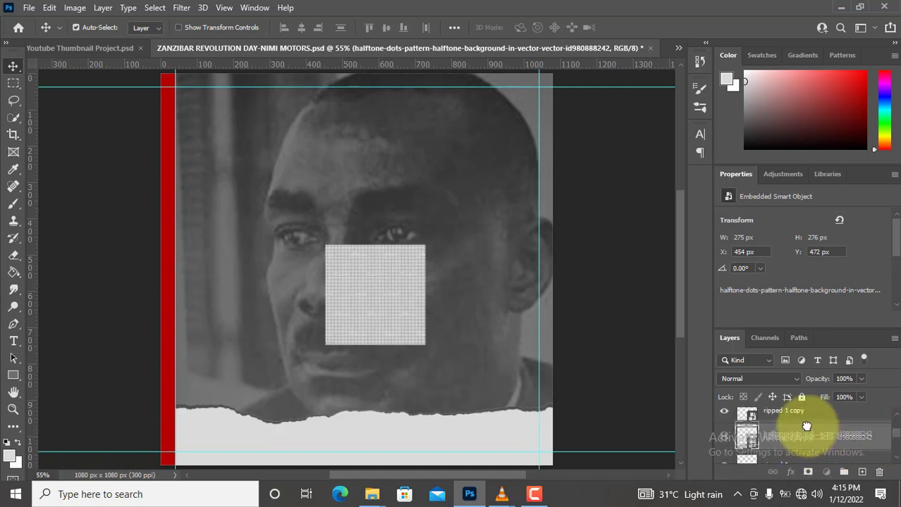
mouse_move(807, 426)
left_mouse_down()
mouse_move(790, 399)
mouse_move(792, 442)
left_mouse_up()
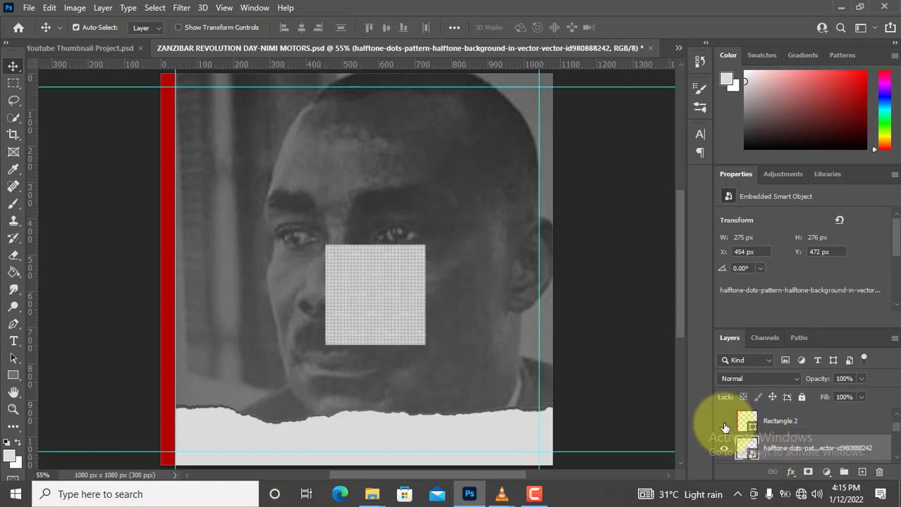
left_click(723, 423)
left_click(723, 421)
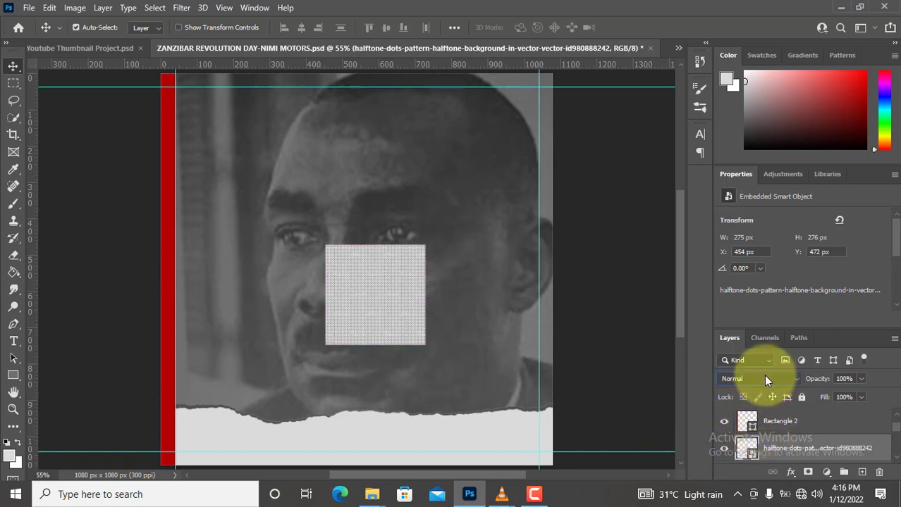
Set the halftone layer's blend mode to Overlay and zoom out
left_click(769, 380)
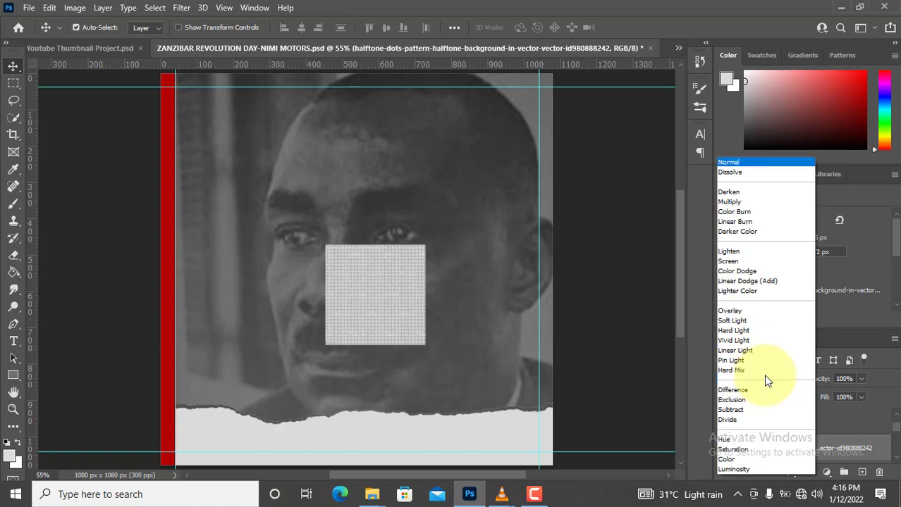
left_click(730, 311)
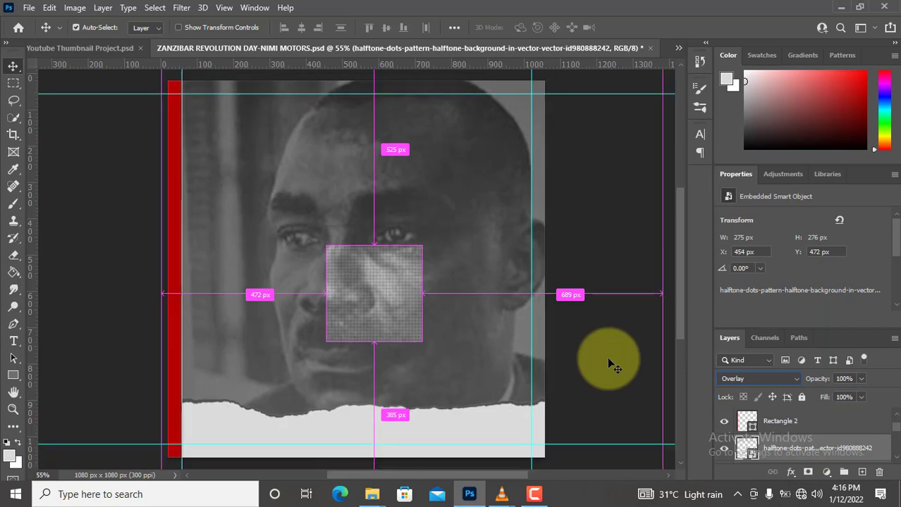
key("ctrl+minus")
key("ctrl+minus")
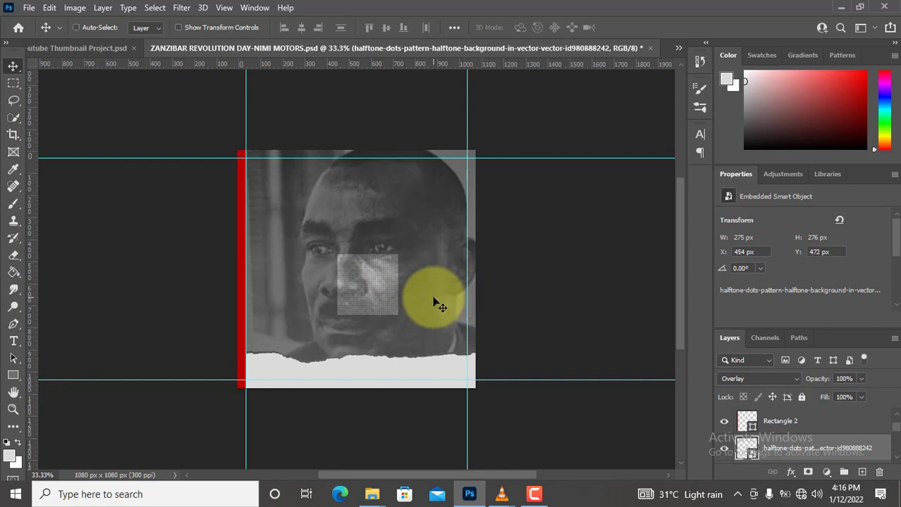
Scale the halftone up to about 1152 × 1152 px and centre it horizontally on the canvas
key("ctrl+t")
left_click_drag(399, 254, 562, 111)
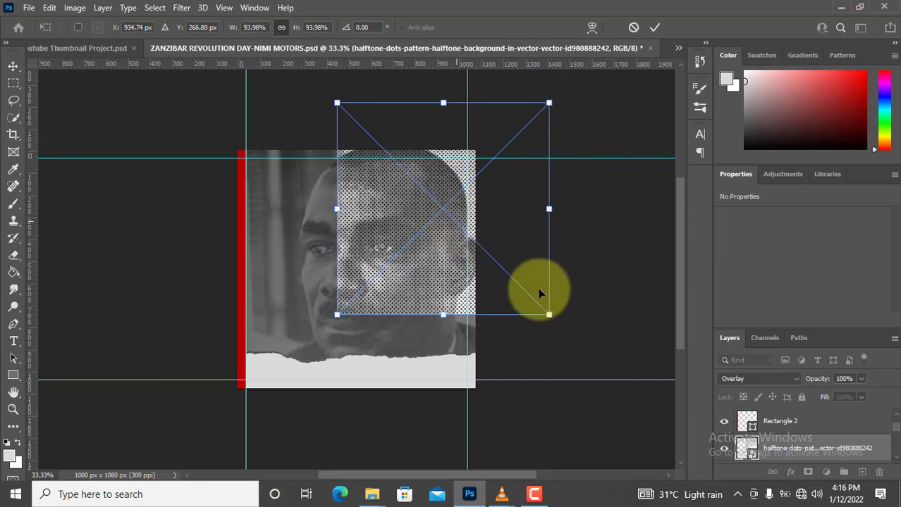
left_click_drag(549, 317, 587, 354)
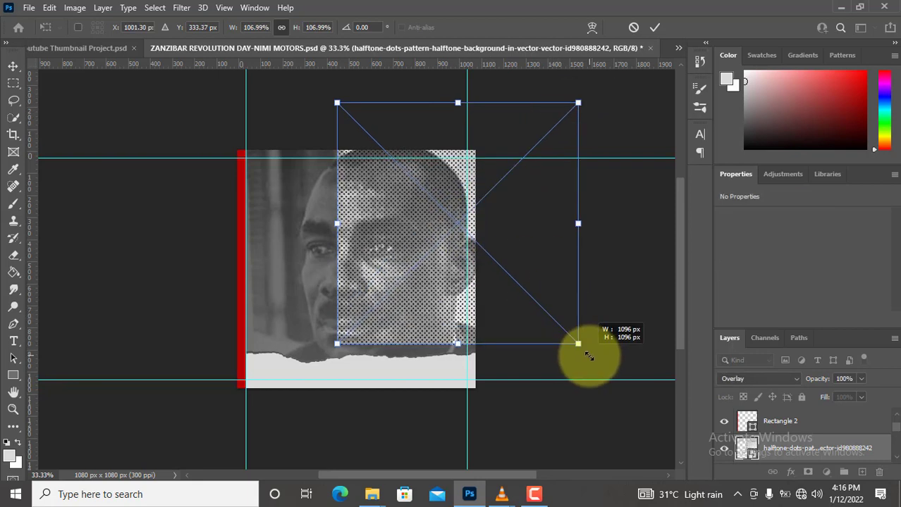
left_click_drag(586, 353, 592, 360)
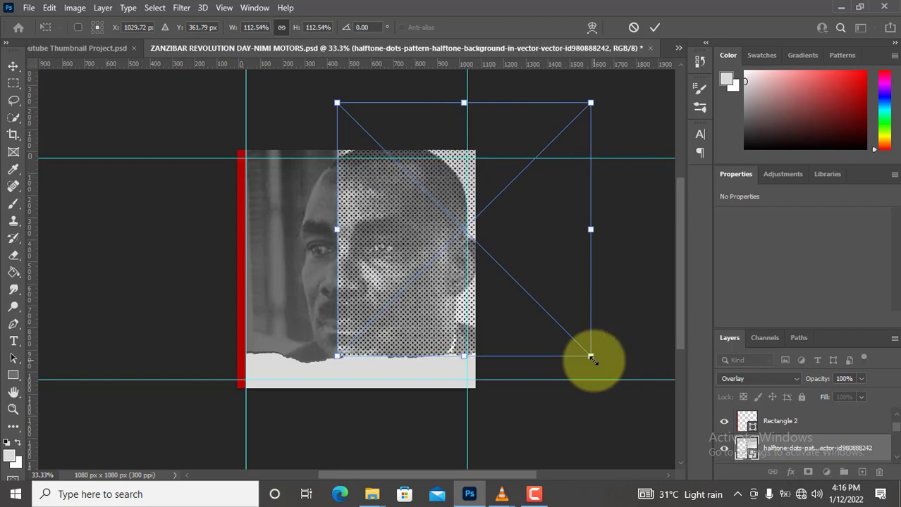
key("Return")
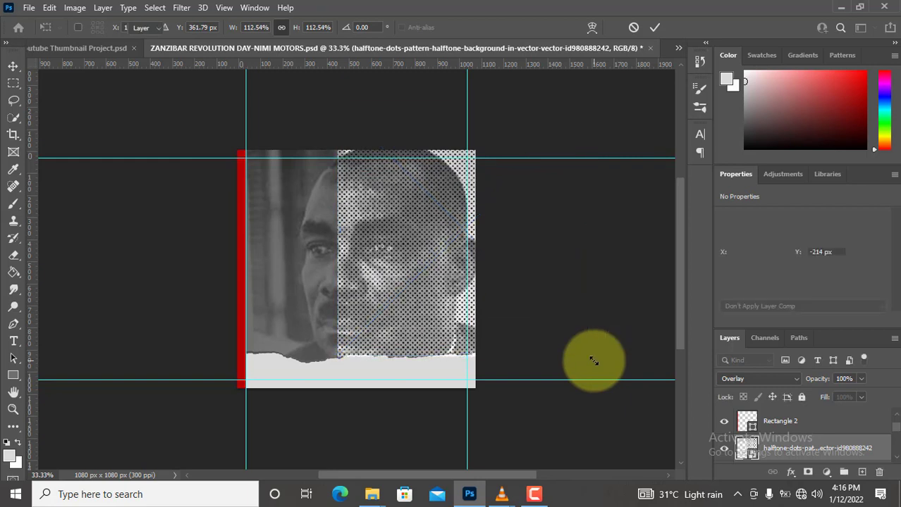
key("ctrl+a")
left_click(299, 27)
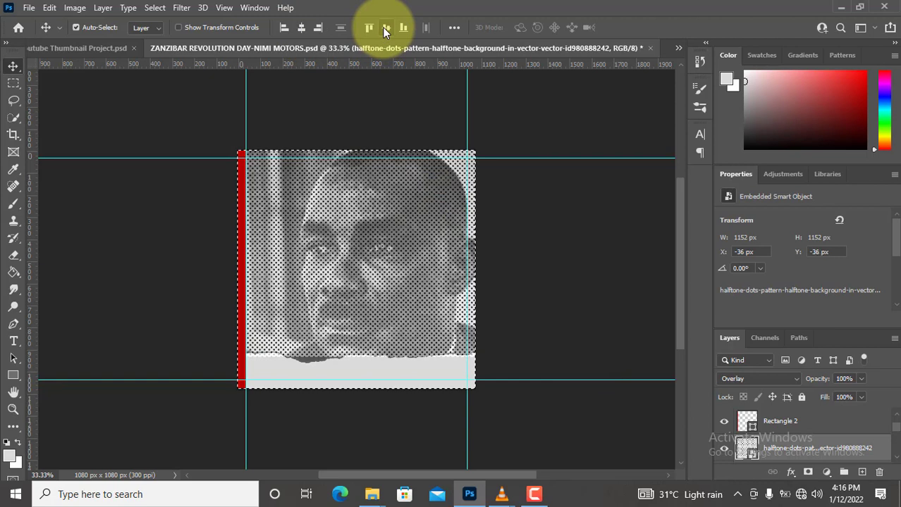
Centre the halftone vertically and set its opacity to 20%
left_click(382, 28)
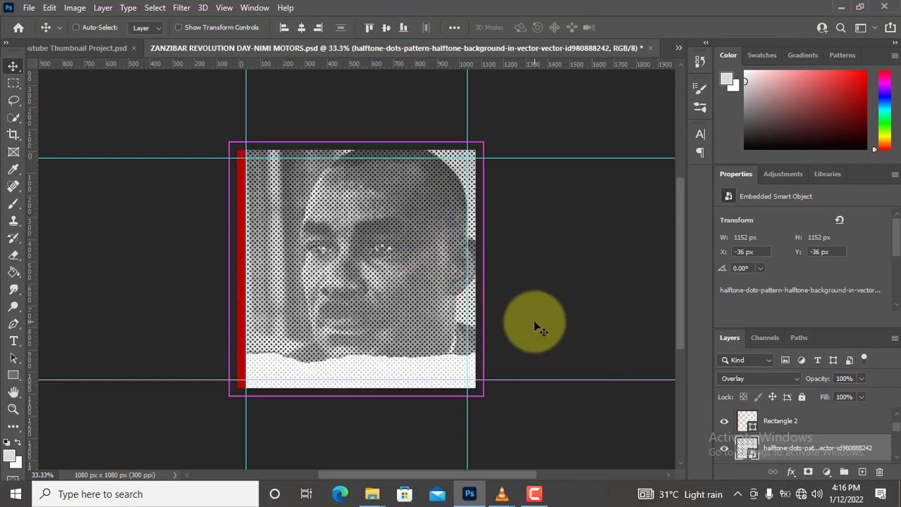
left_click(852, 379)
type("20")
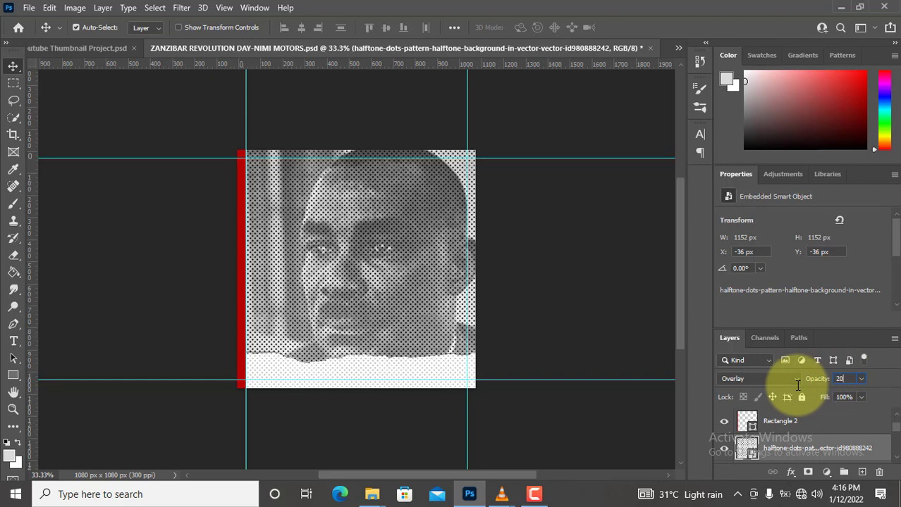
key("Return")
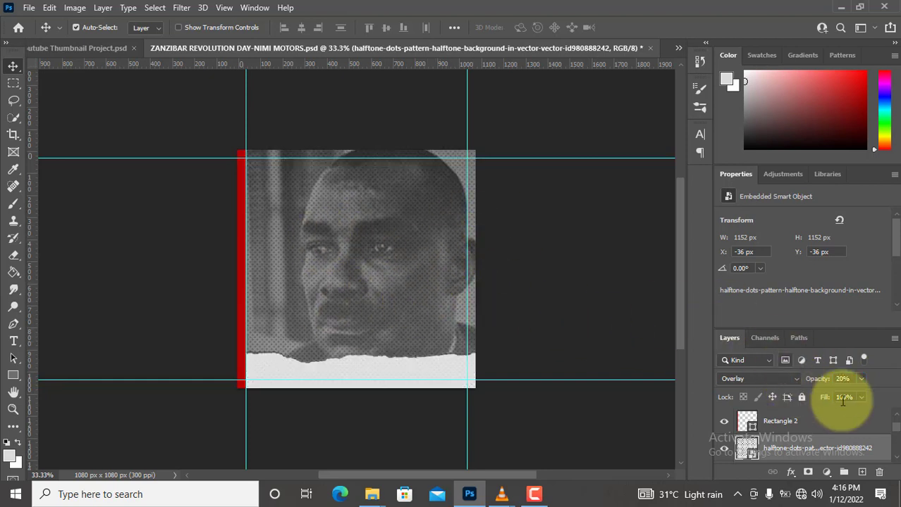
Lock All on the halftone layer and on the KARUME copy portrait layer
left_click(801, 398)
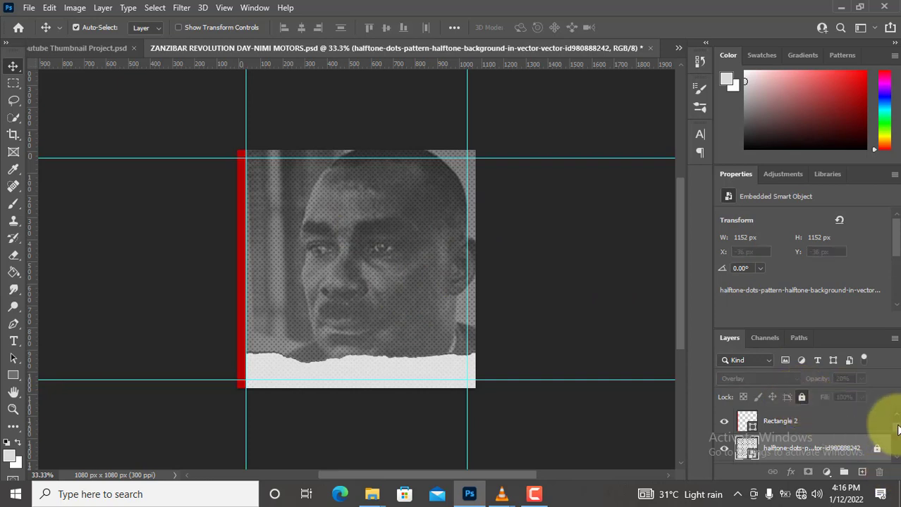
left_click_drag(898, 430, 898, 443)
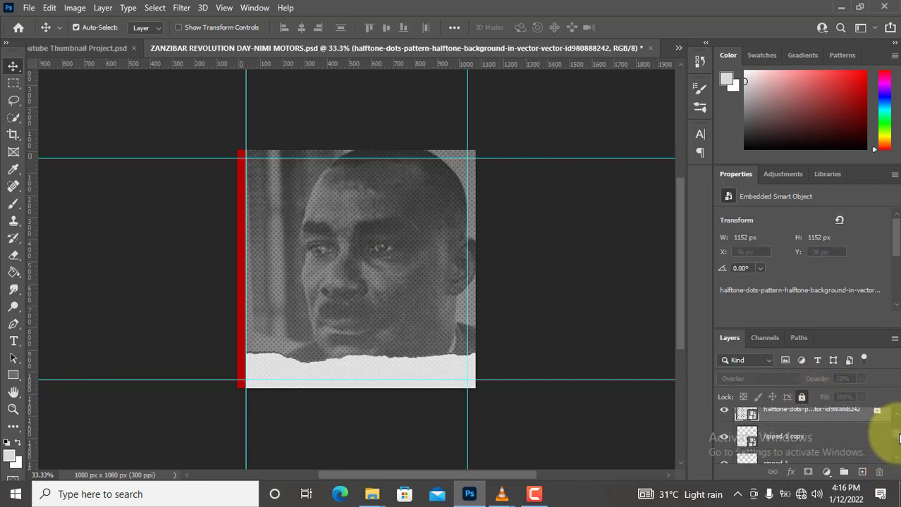
left_click_drag(898, 442, 898, 450)
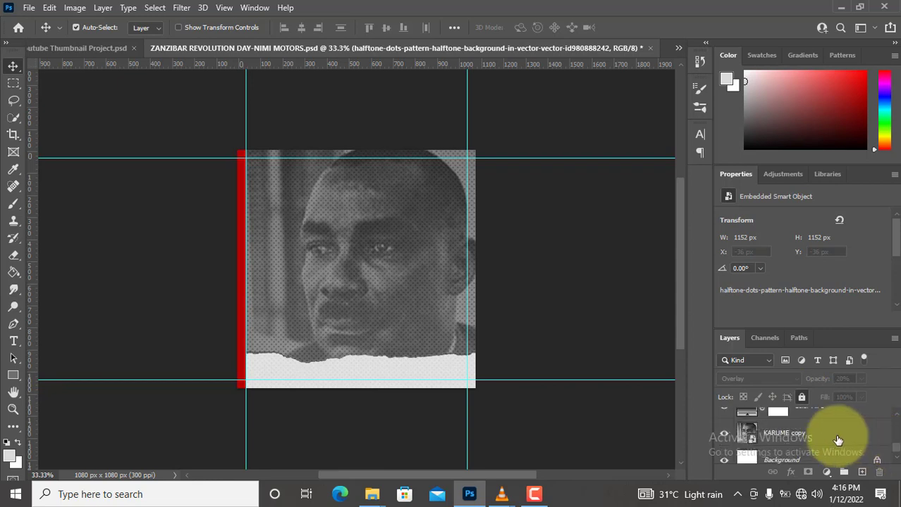
left_click(836, 441)
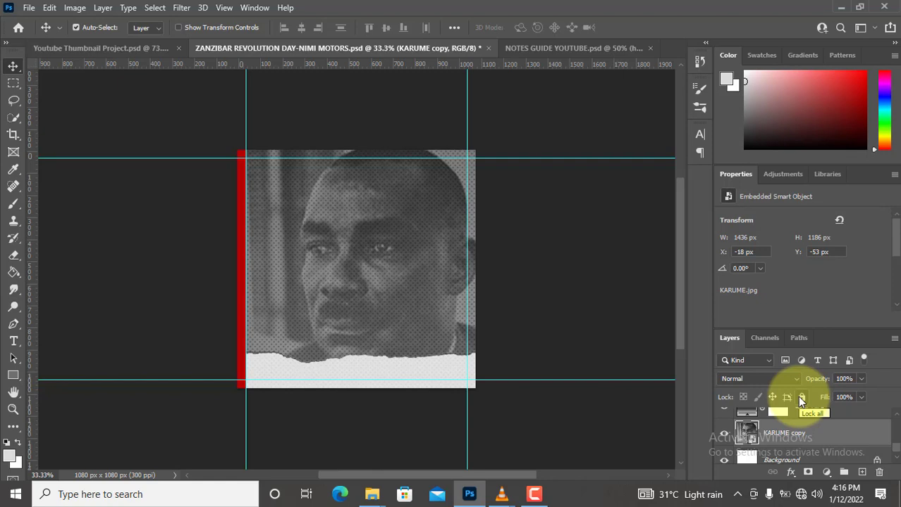
left_click(801, 399)
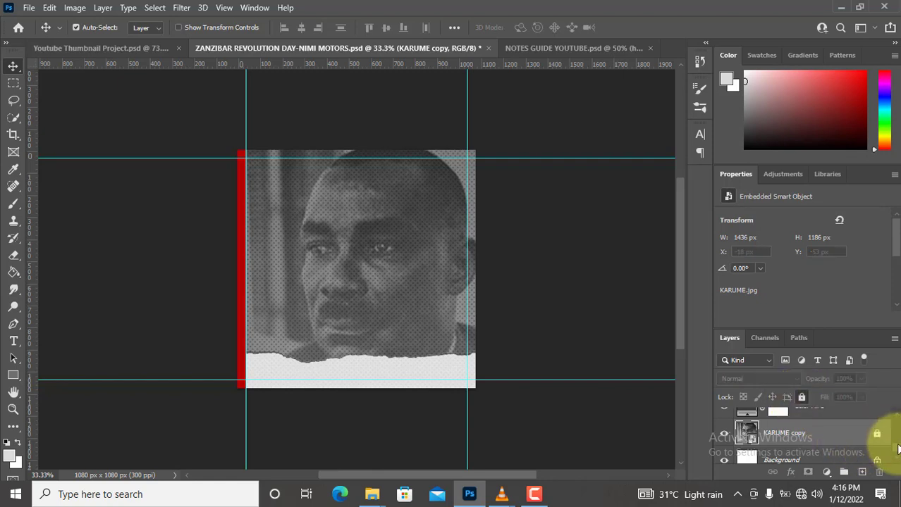
left_click_drag(896, 449, 895, 417)
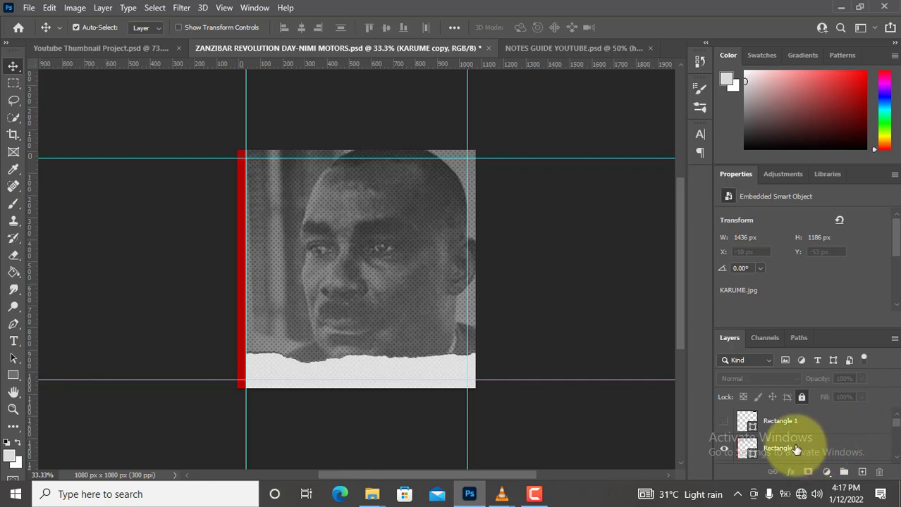
left_click(338, 379)
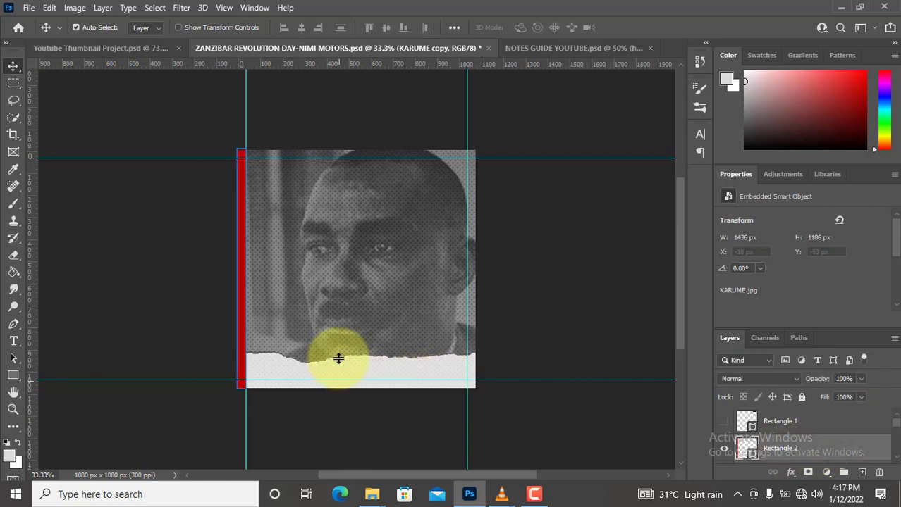
key("t")
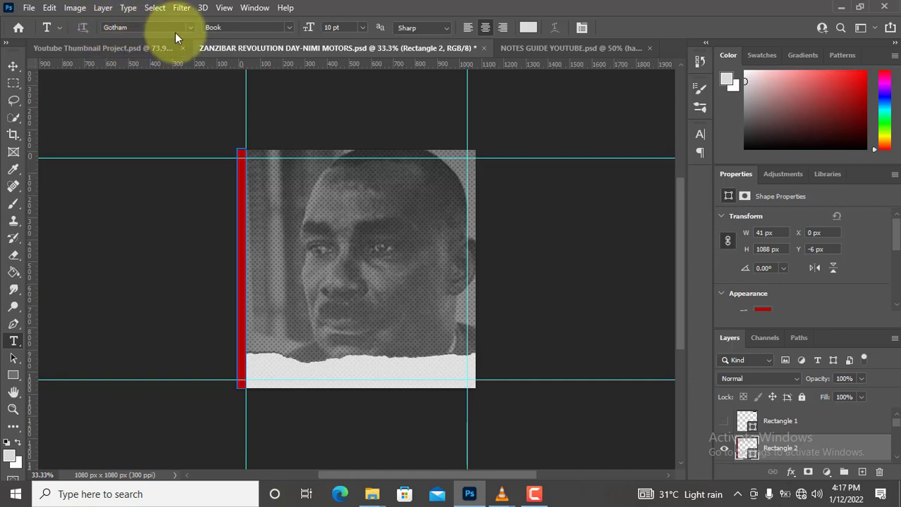
left_click(291, 26)
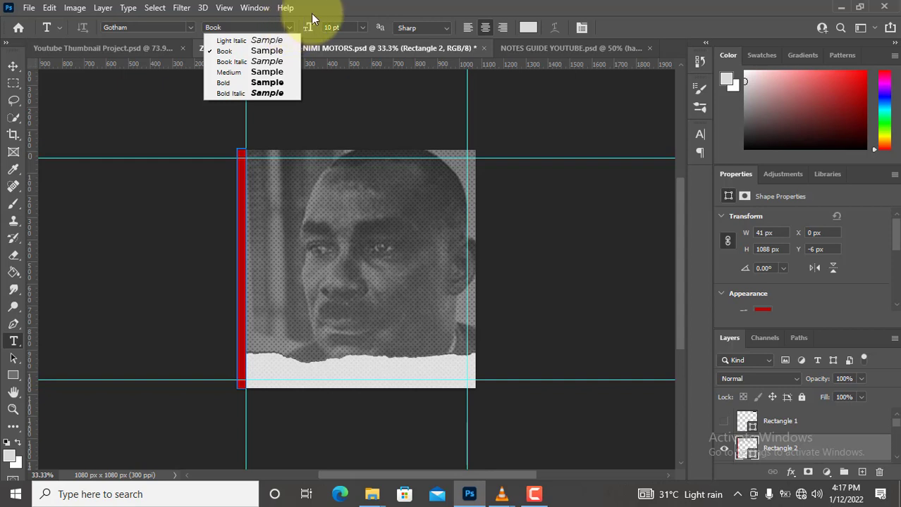
left_click(311, 13)
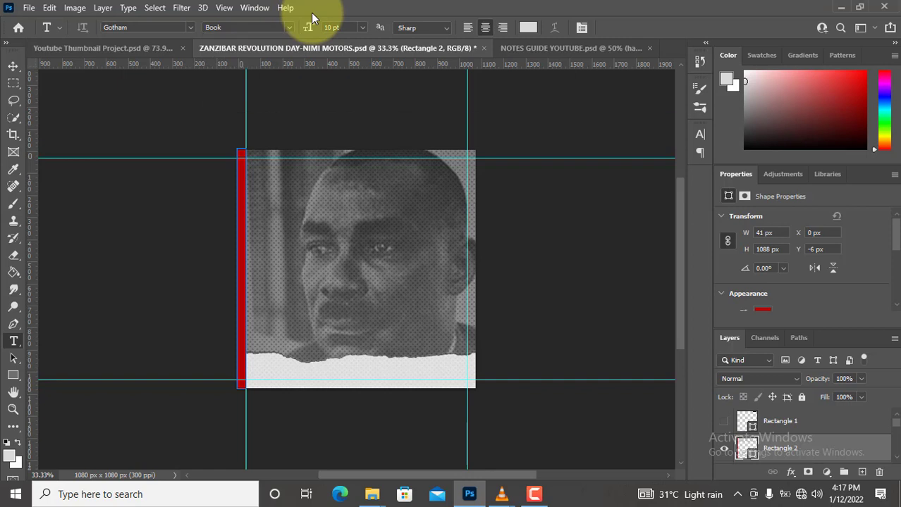
left_click(360, 26)
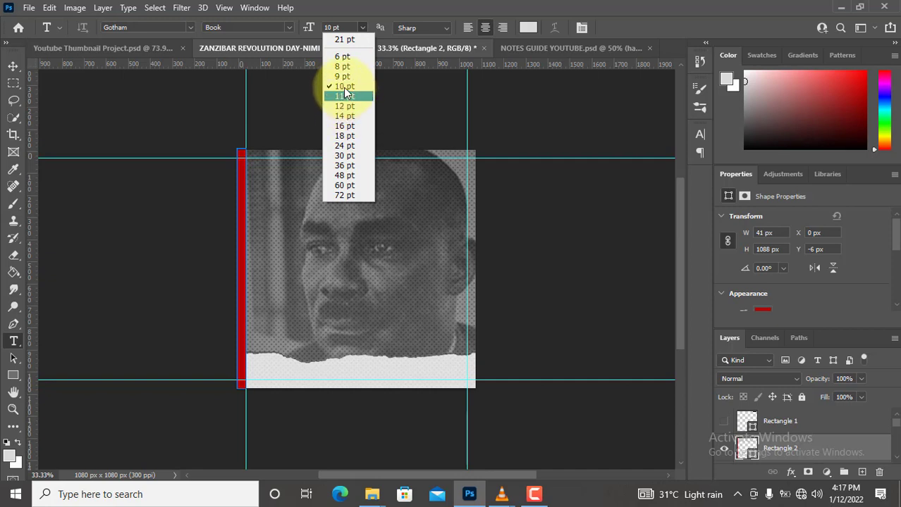
left_click(343, 87)
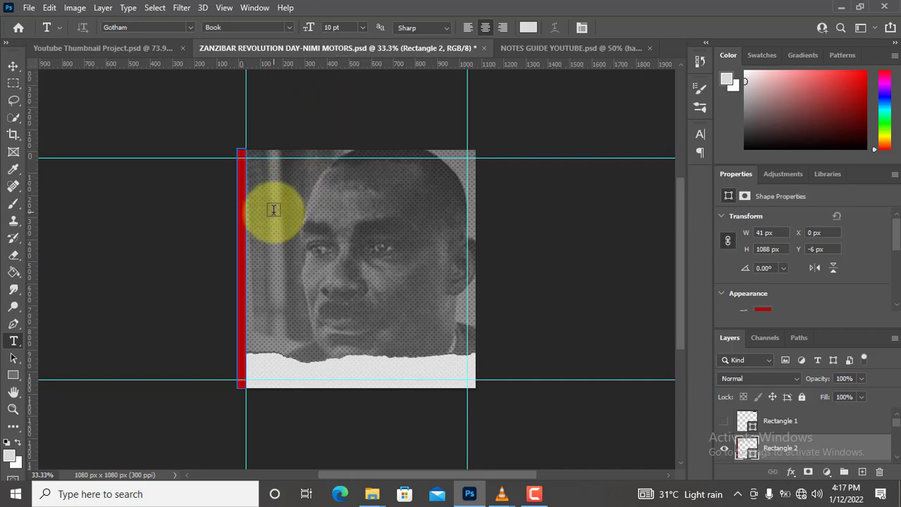
Start a text box on the portrait and set the text colour to near-white #fafafa
left_click(412, 204)
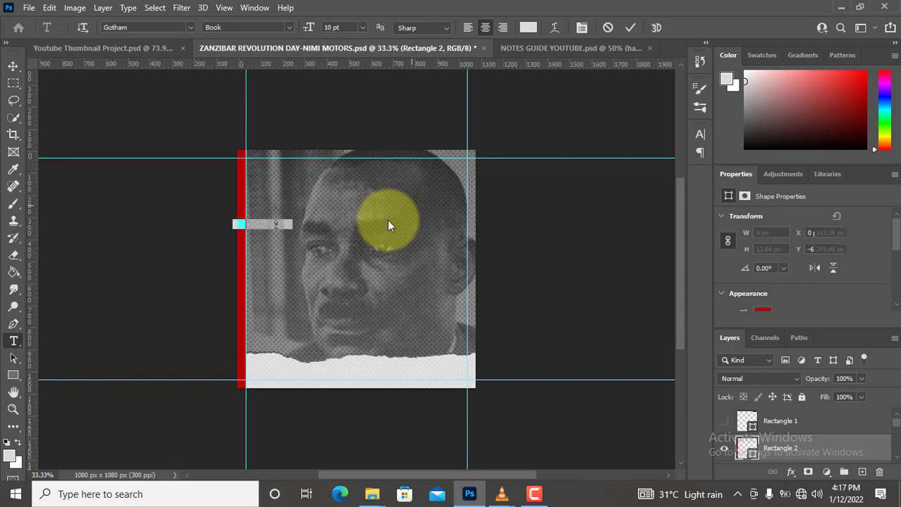
left_click_drag(322, 232, 346, 240)
left_click(530, 31)
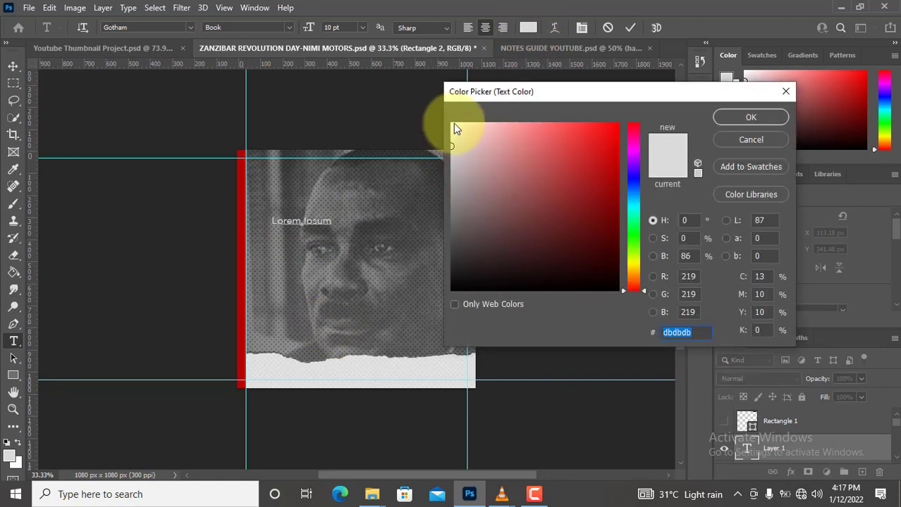
left_click(451, 132)
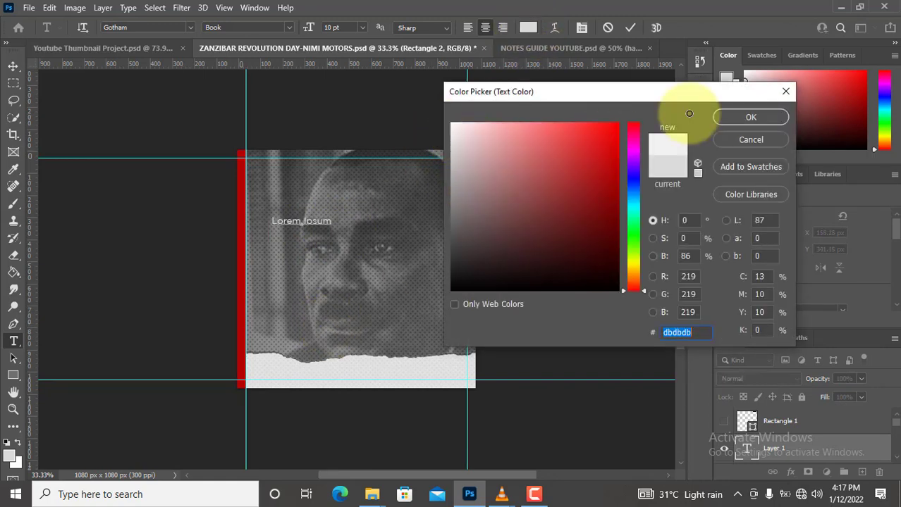
left_click(451, 126)
left_click(452, 125)
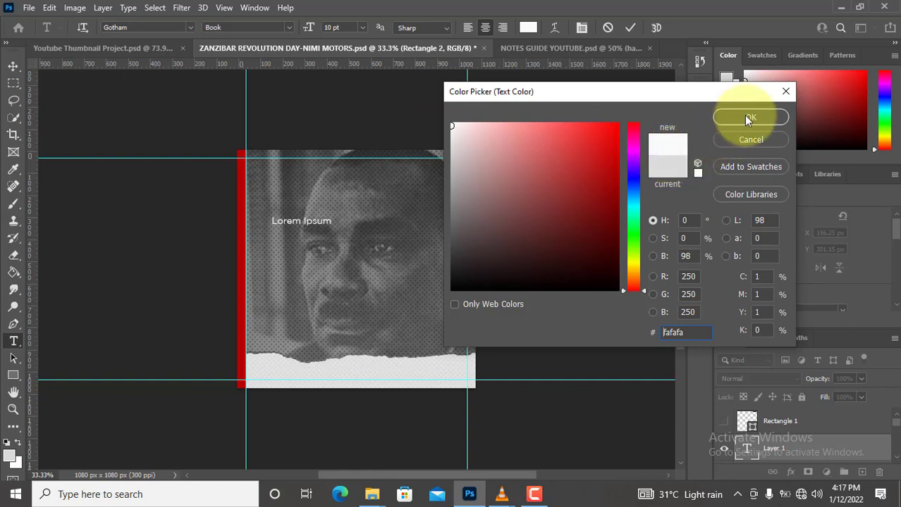
double_click(673, 332)
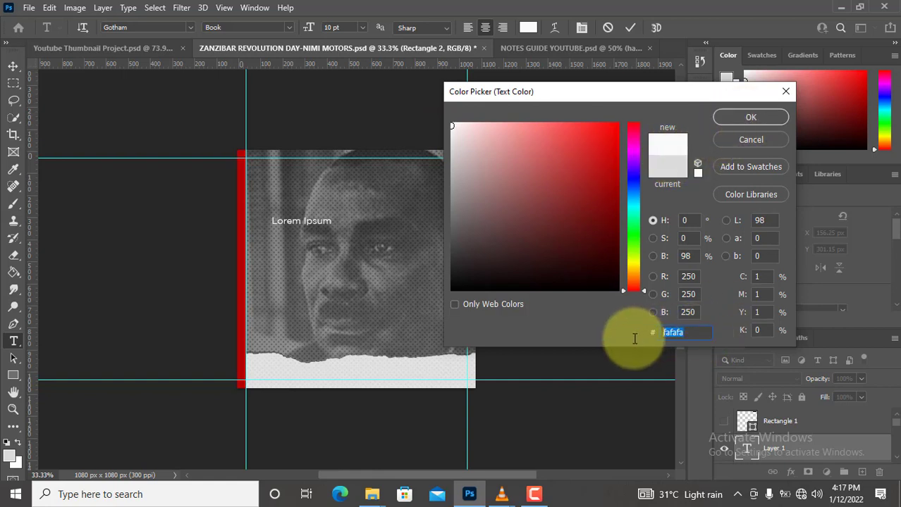
left_click(741, 118)
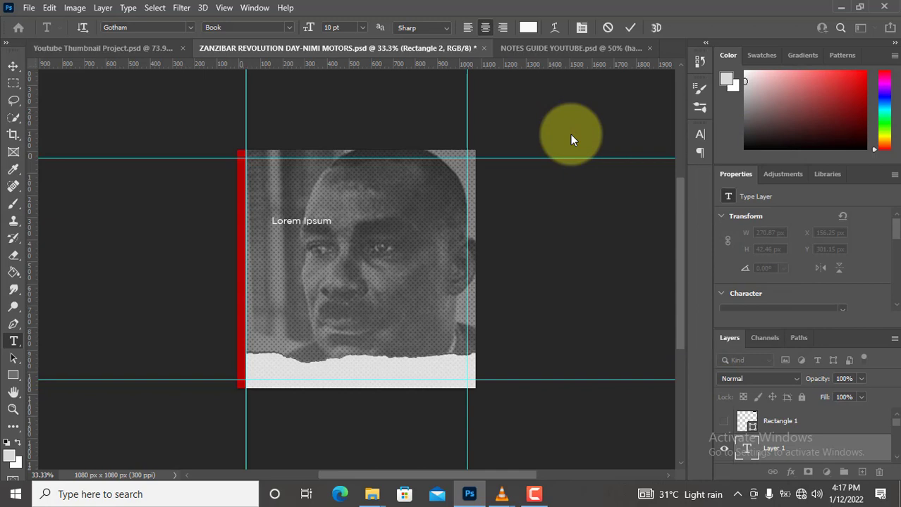
Position HAPPY toward the portrait's top-left and commit the text layer
left_click(362, 203)
type("HAPPY")
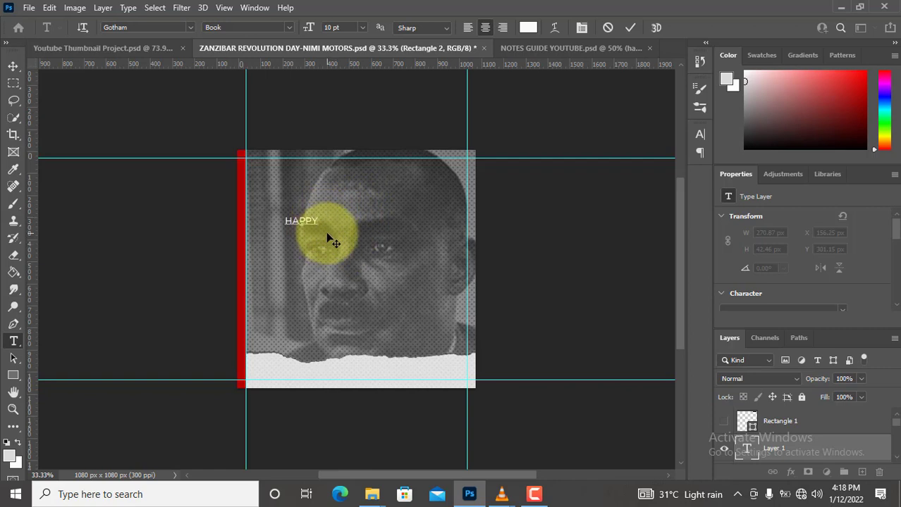
left_click_drag(315, 233, 310, 231)
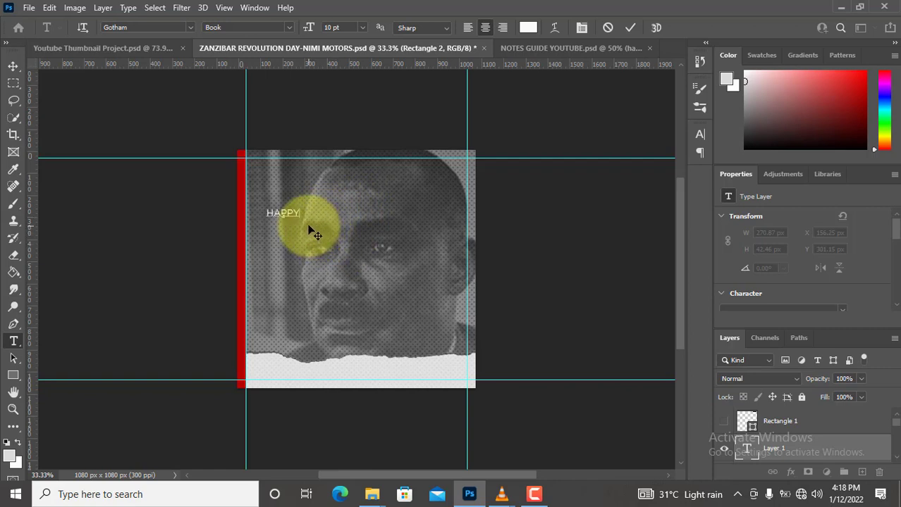
left_click(630, 27)
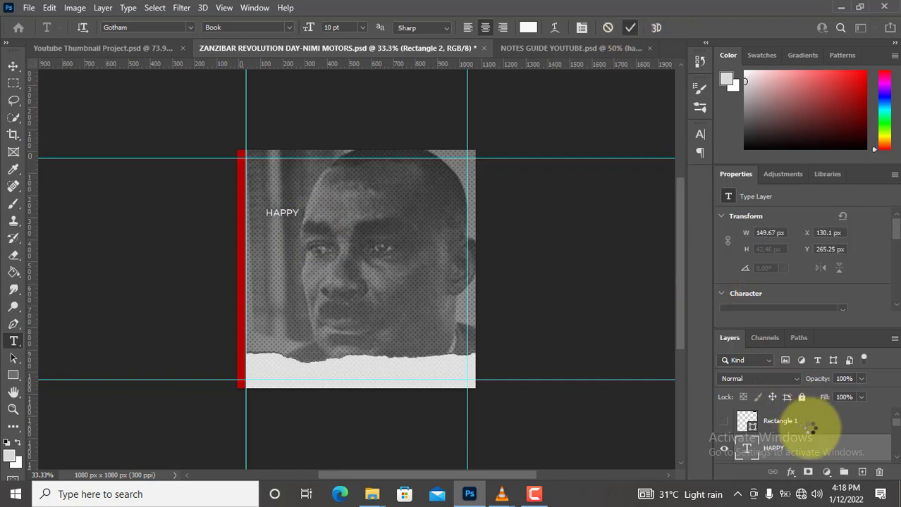
left_click(843, 454)
Add a new empty layer and set the type to Gotham Black Regular, 18 pt
left_click(862, 473)
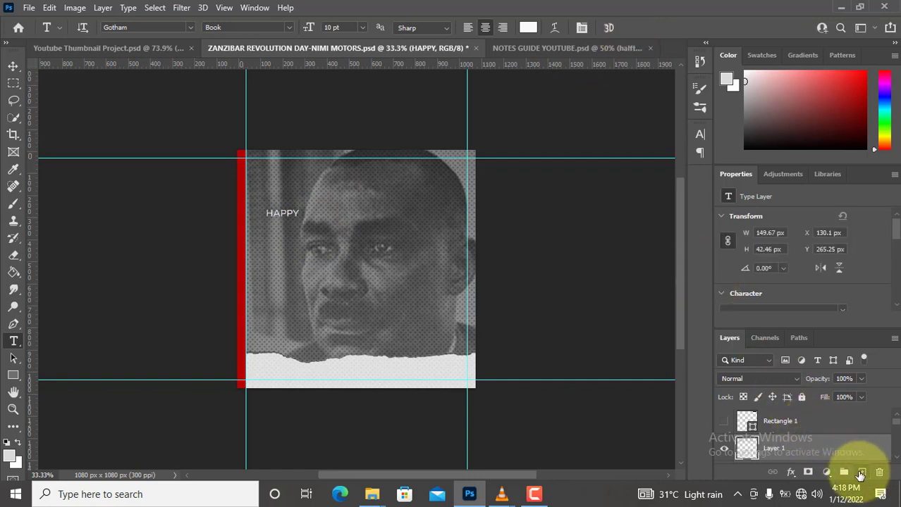
left_click(150, 27)
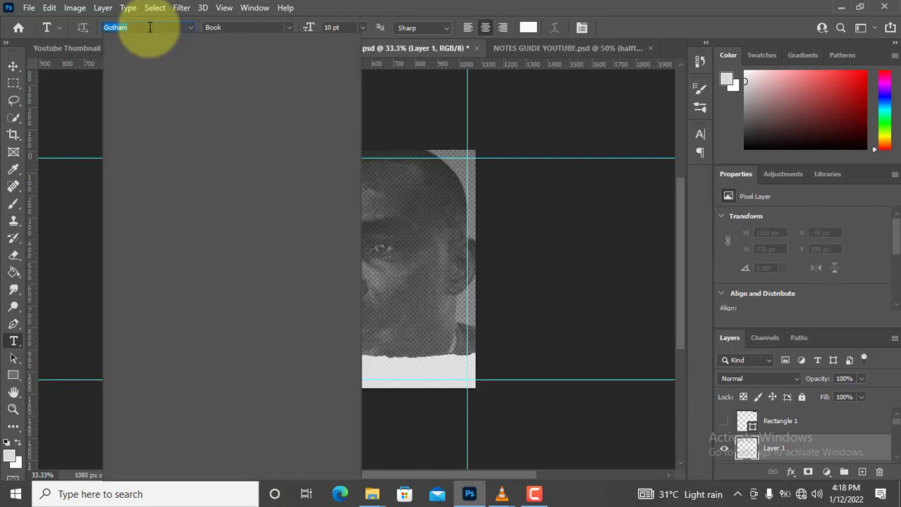
type("G")
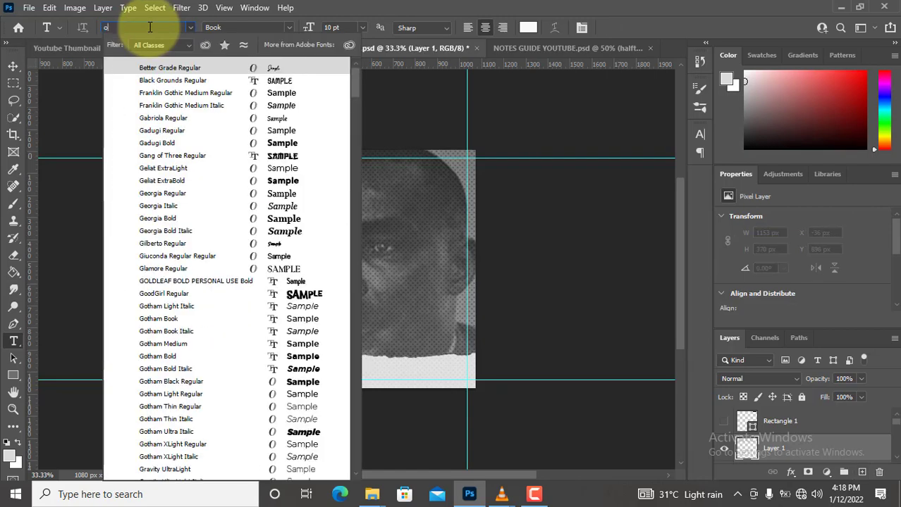
type("otham")
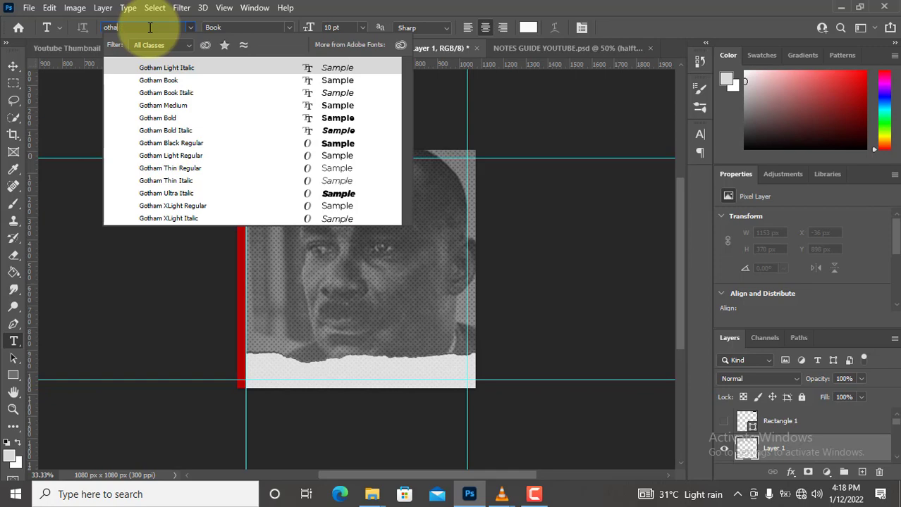
key("BackSpace")
key("BackSpace")
key("BackSpace")
type("o")
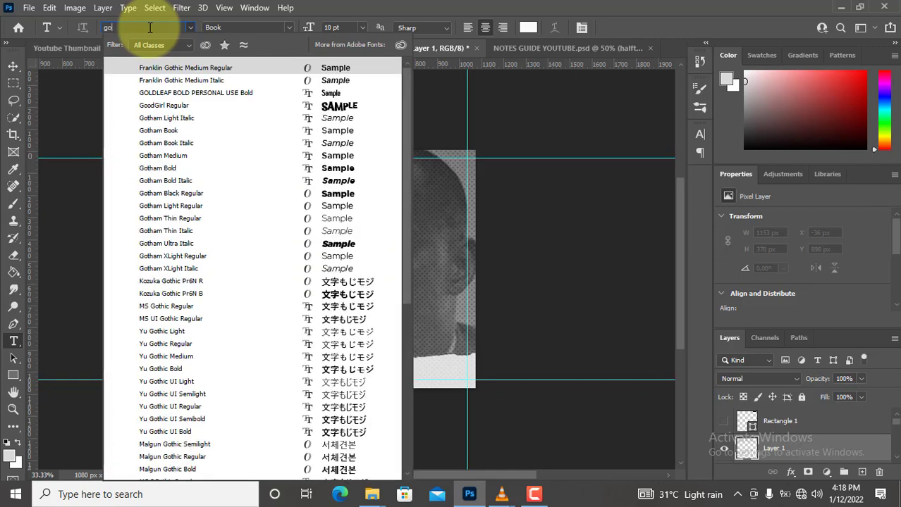
type("tham Black")
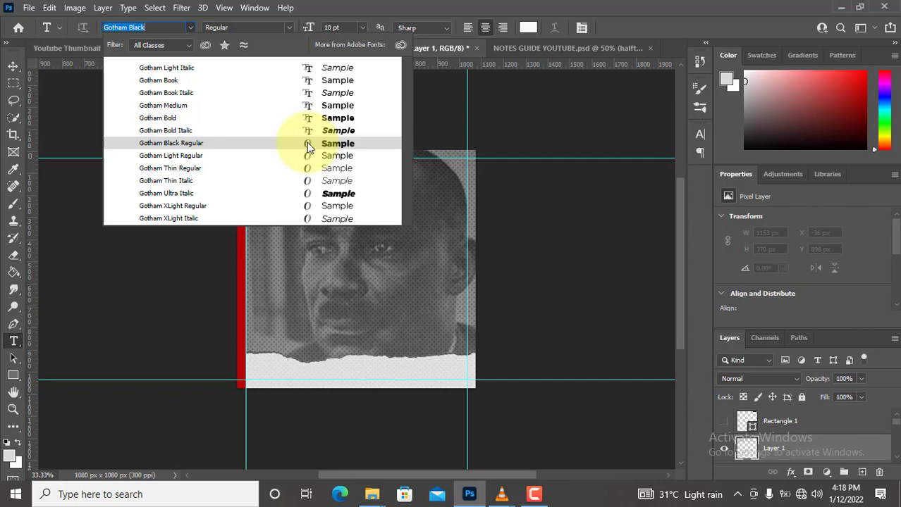
left_click(306, 143)
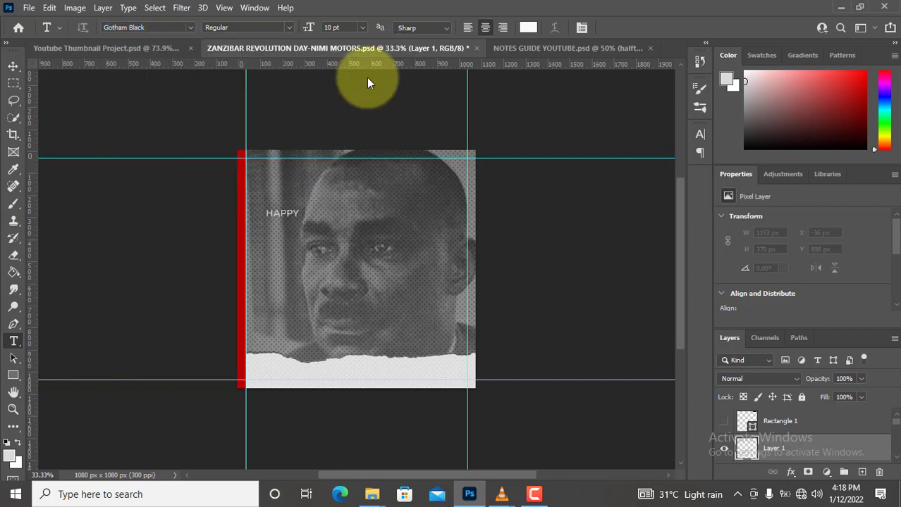
left_click(362, 27)
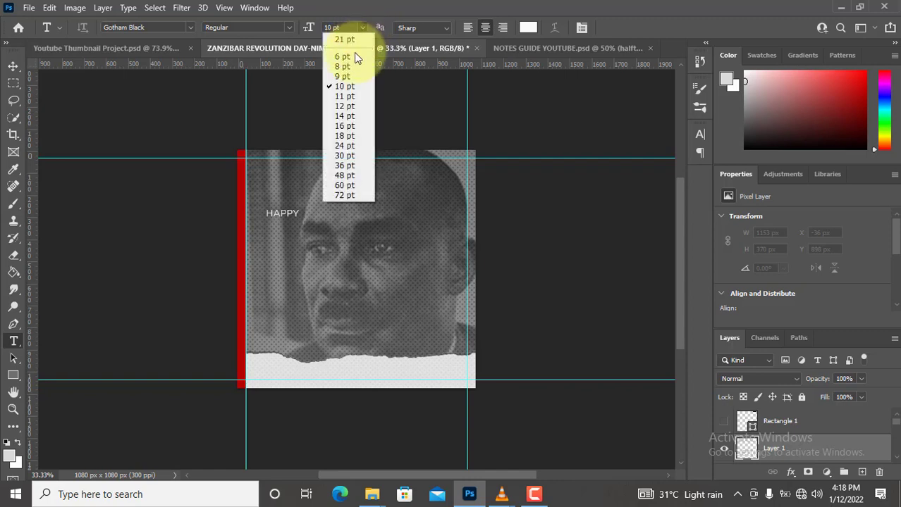
left_click(350, 135)
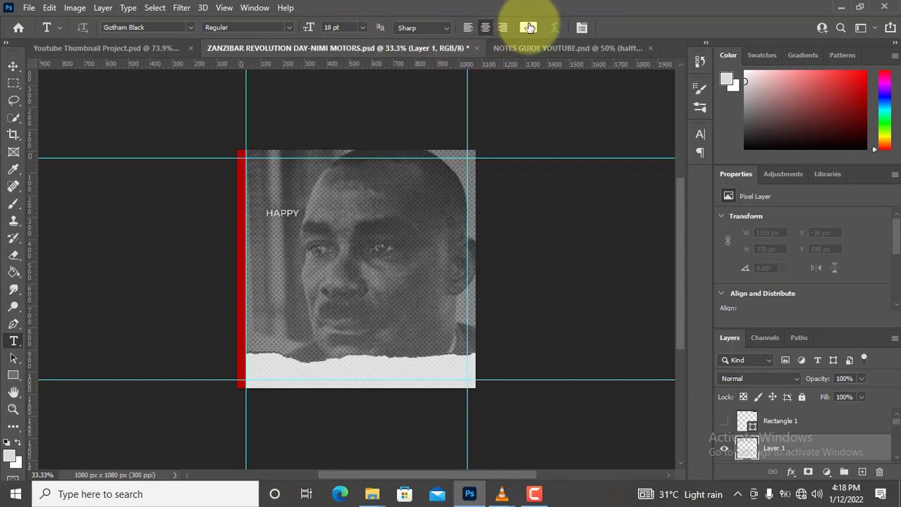
Set the text colour to red #df0505, sampled from the strip and brightened
left_click(529, 26)
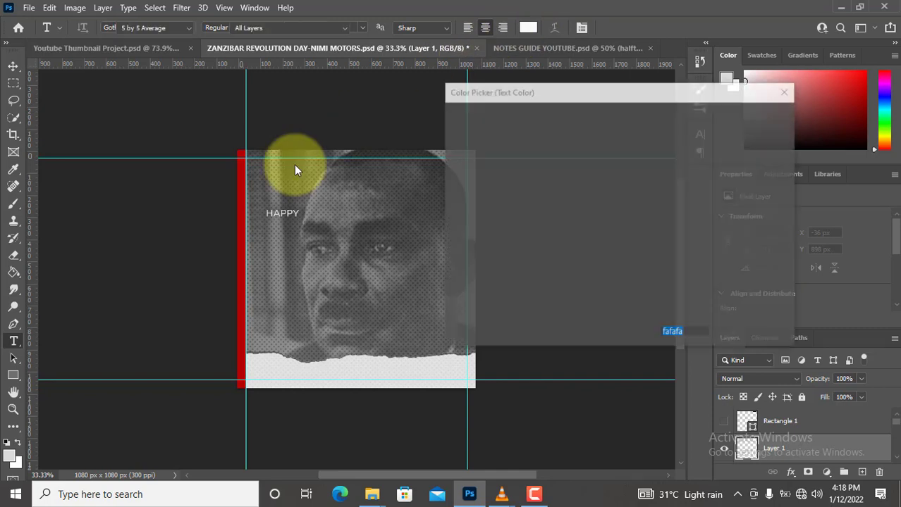
left_click(244, 196)
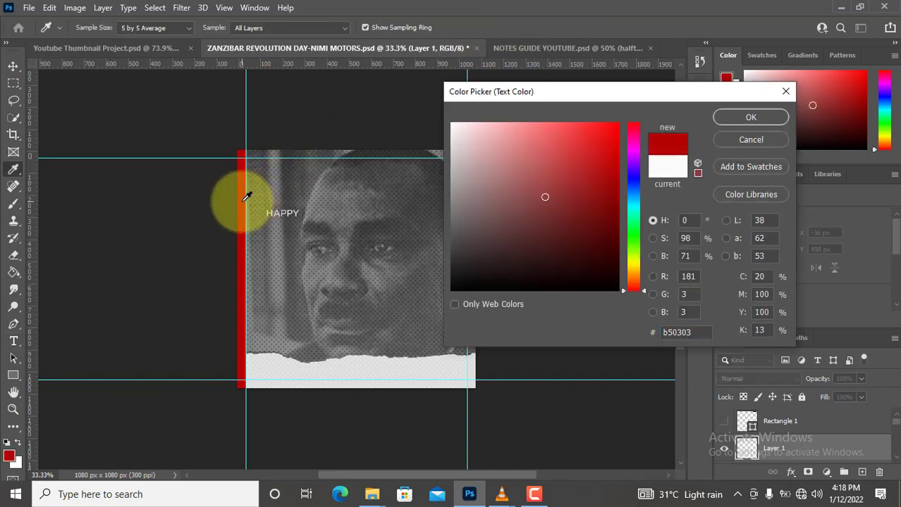
left_click(604, 144)
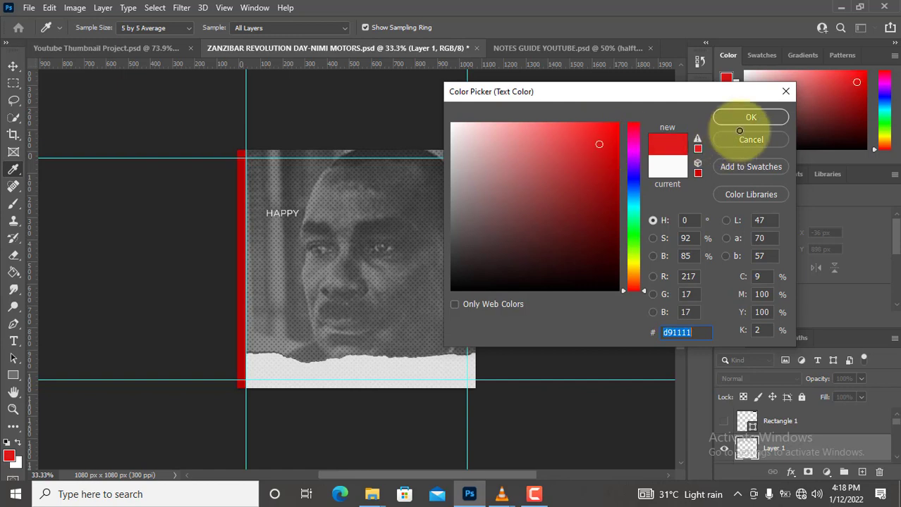
left_click(616, 144)
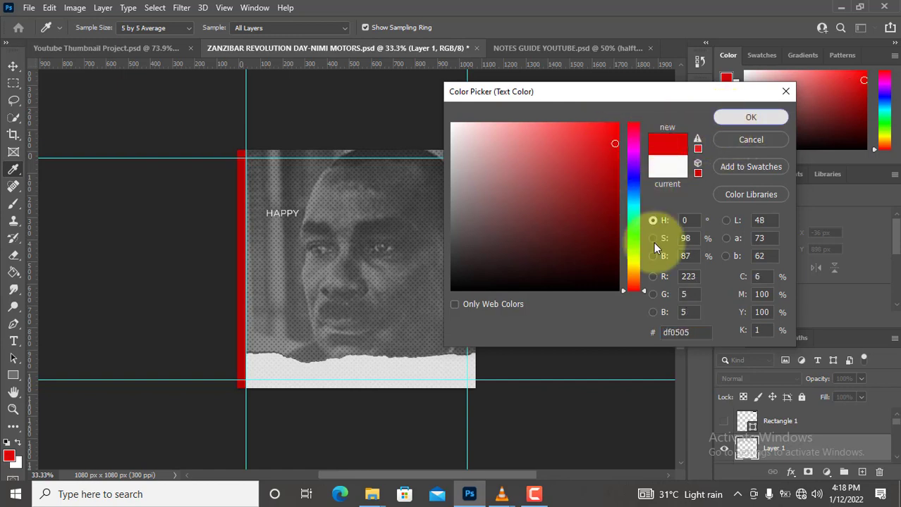
key("Return")
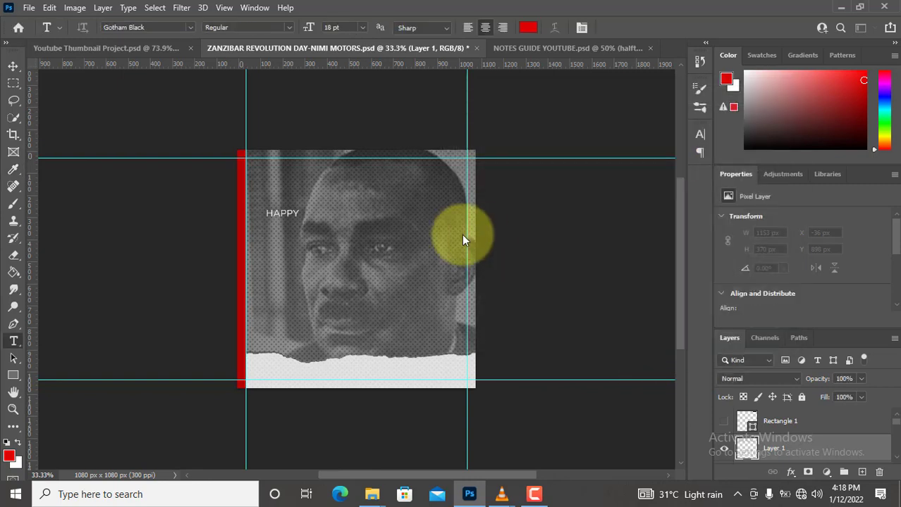
Type ZANZIBAR in red beneath HAPPY, commit it, and add a new empty layer
left_click(267, 256)
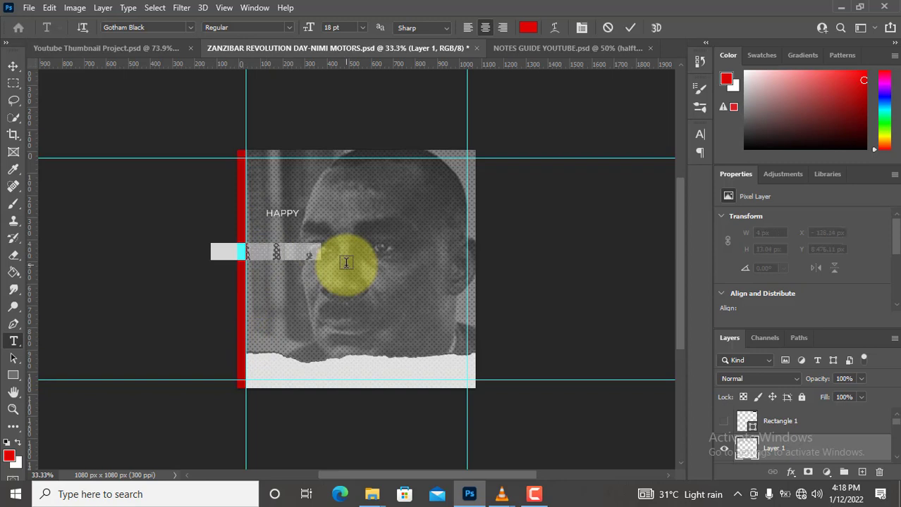
key("BackSpace")
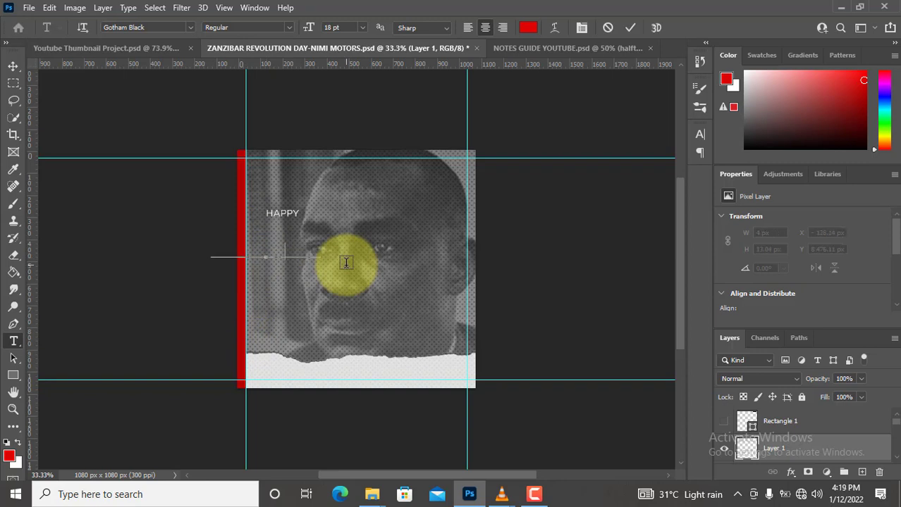
type("ZANZIBAR")
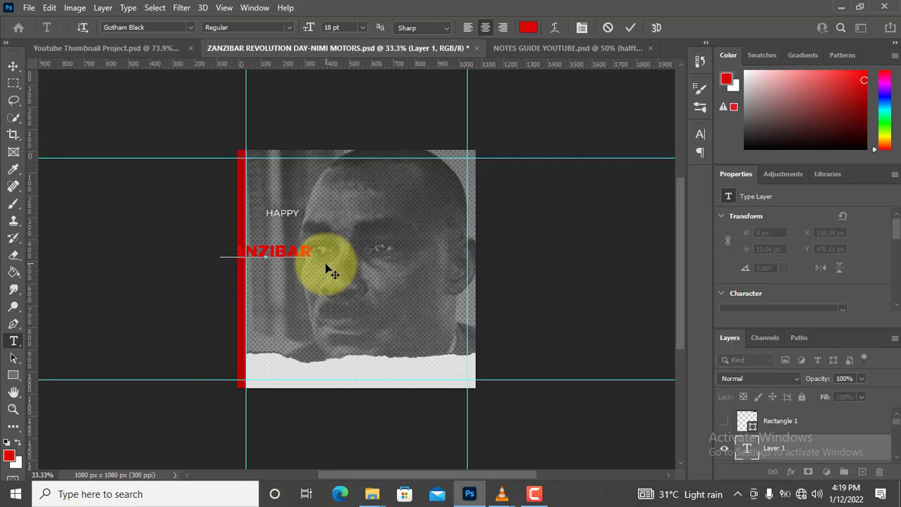
left_click_drag(327, 269, 359, 241)
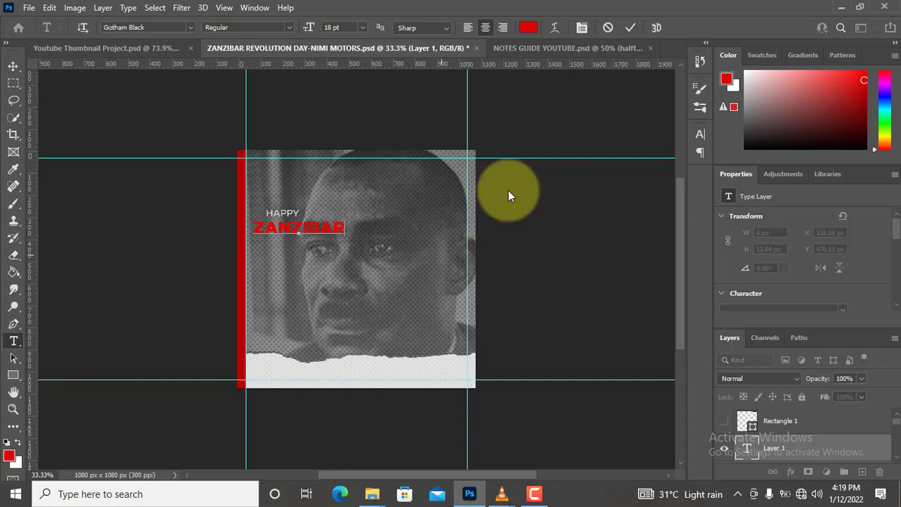
left_click(630, 28)
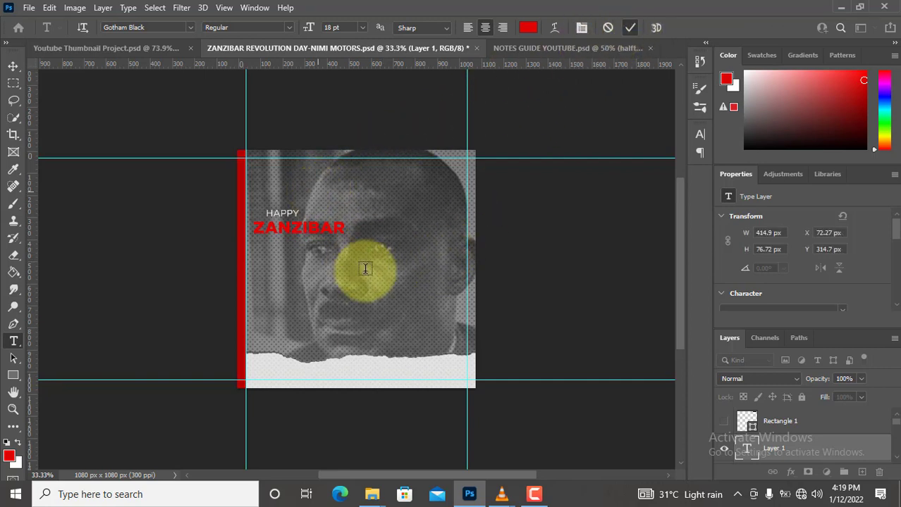
left_click(862, 471)
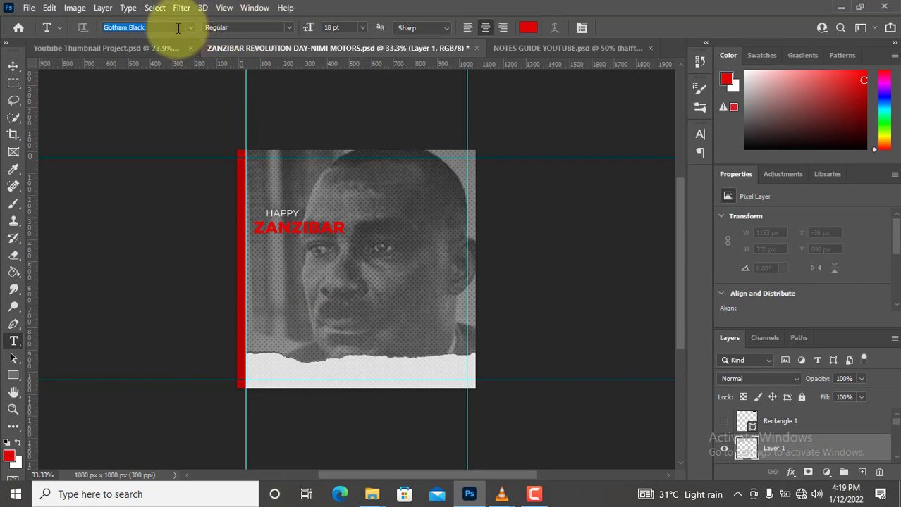
Set the type to Gotham Bold, colour #fafafa, size 12 pt
type("GO")
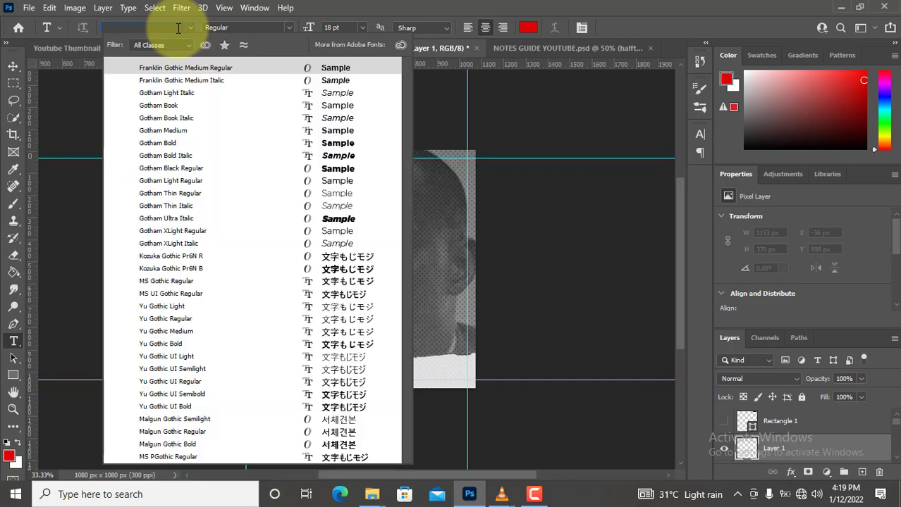
type("THAM")
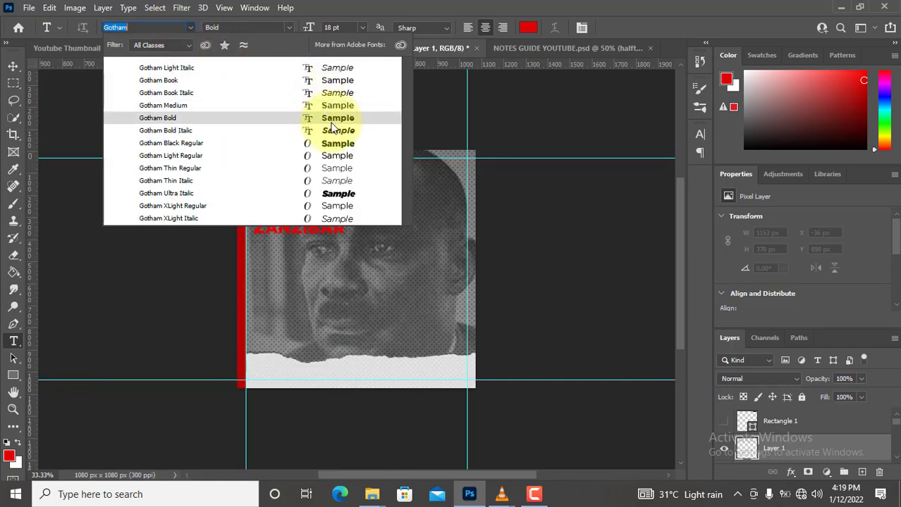
left_click(331, 118)
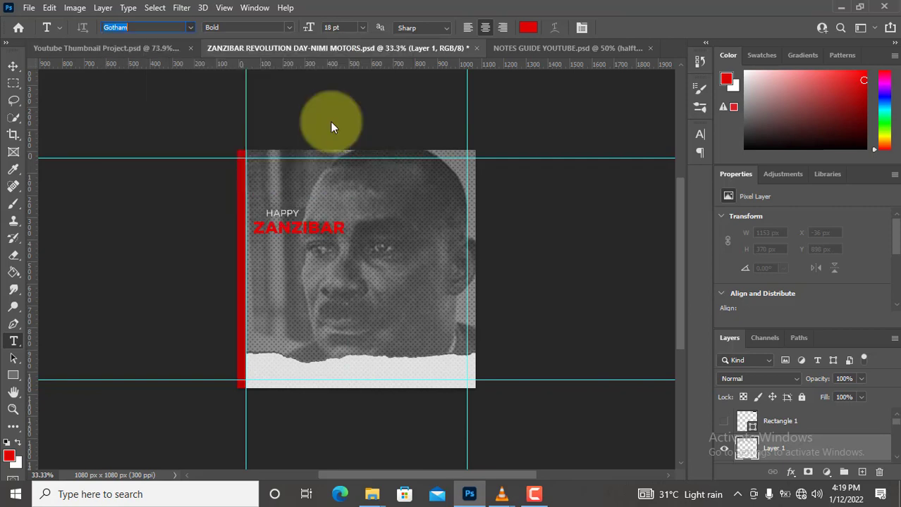
left_click(527, 29)
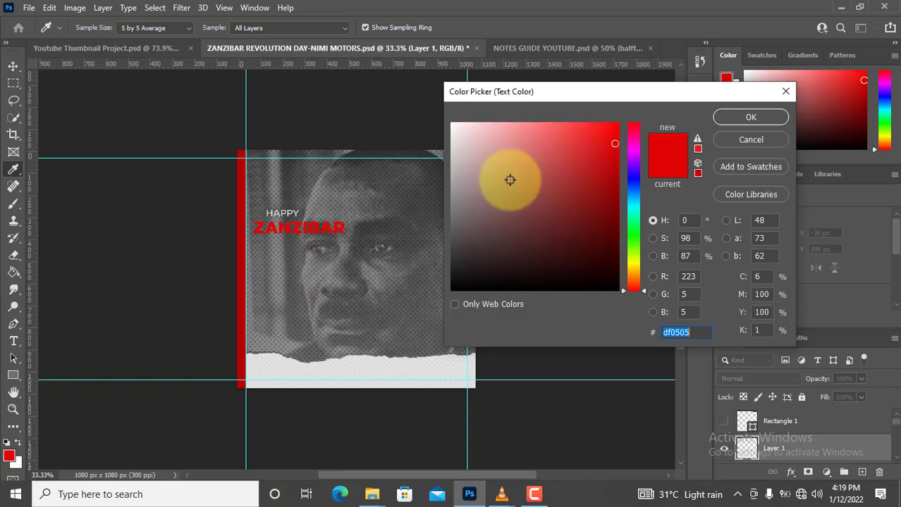
type("f")
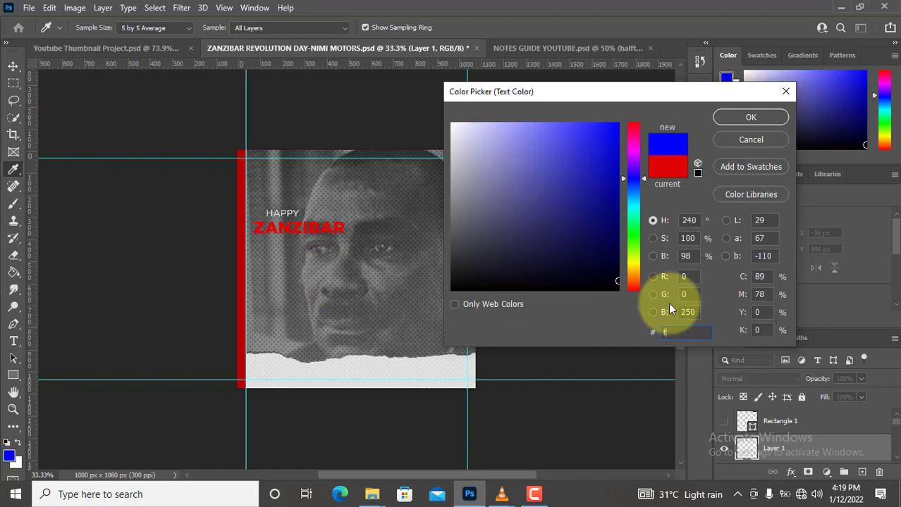
type("afafa")
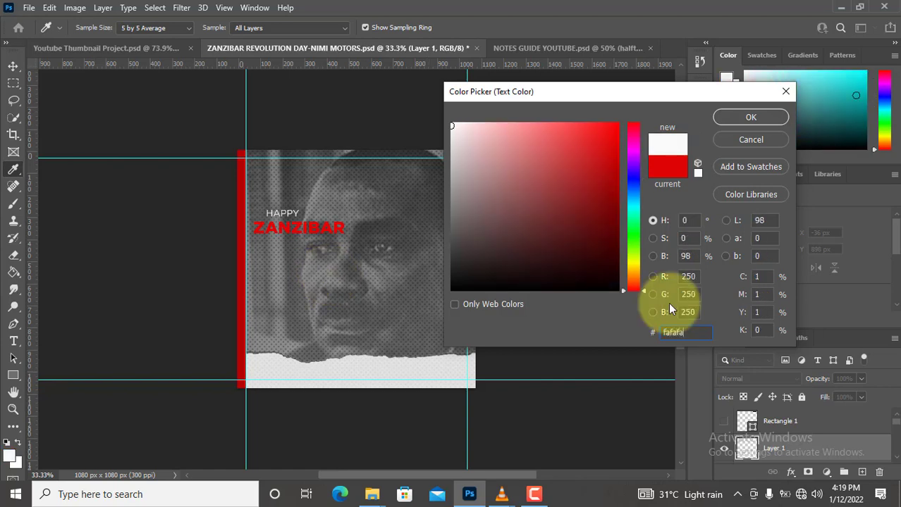
key("Return")
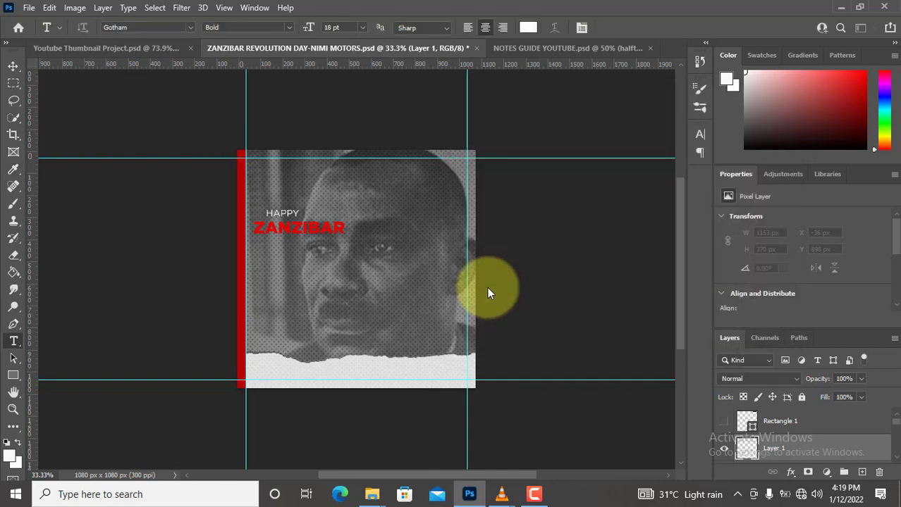
left_click(363, 28)
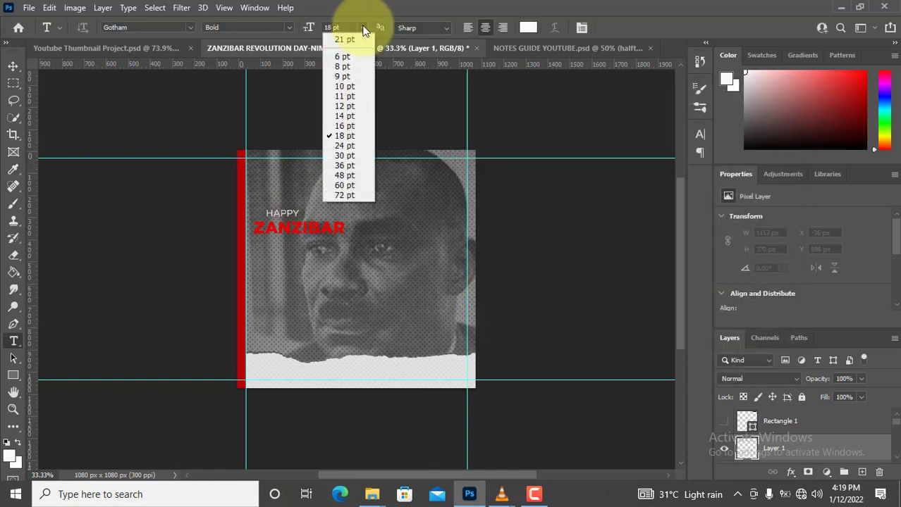
left_click(347, 106)
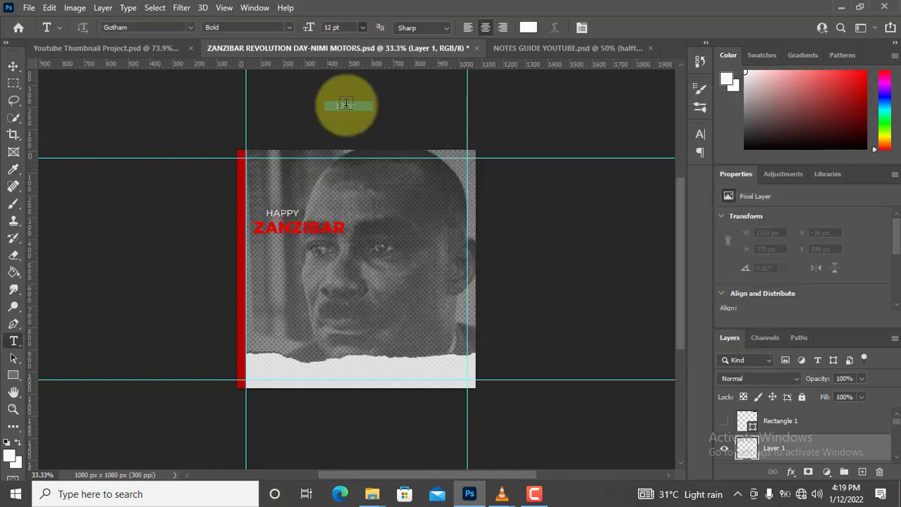
Type REVOLUTION under ZANZIBAR, commit it, and add a new empty layer
left_click(258, 260)
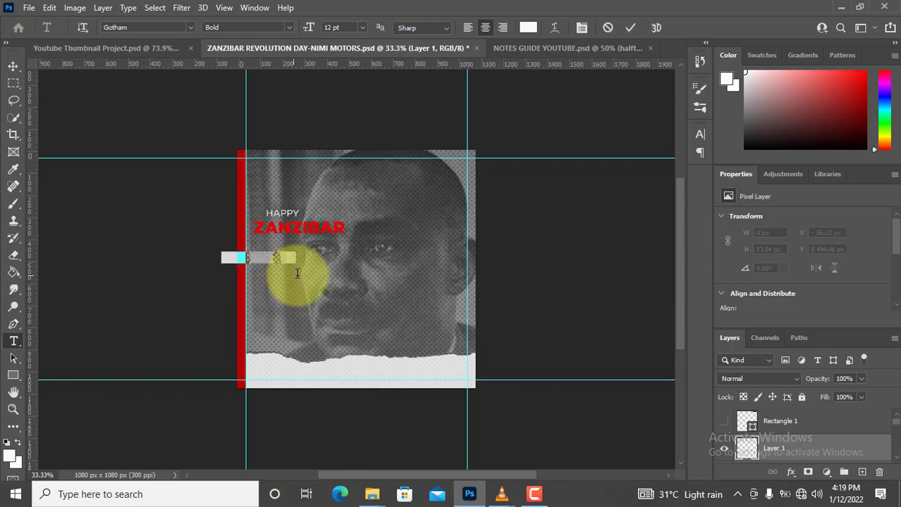
type("REVO")
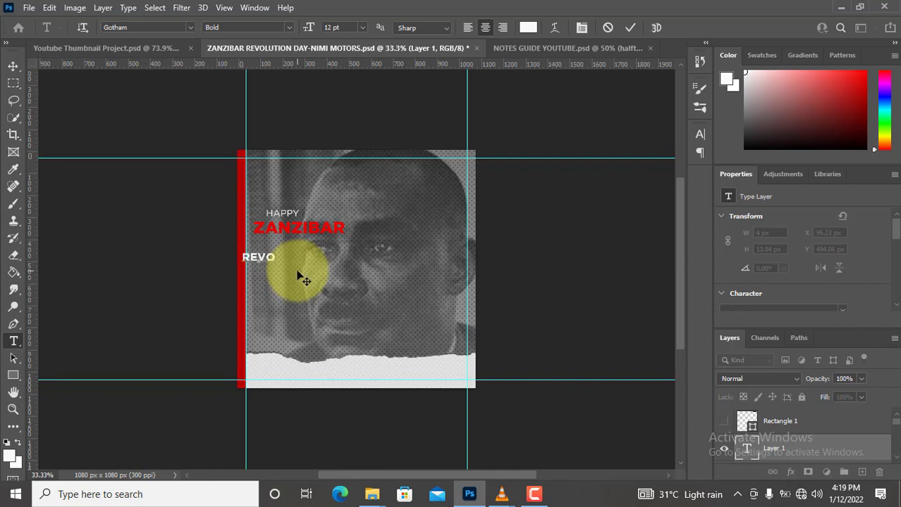
type("LUTION")
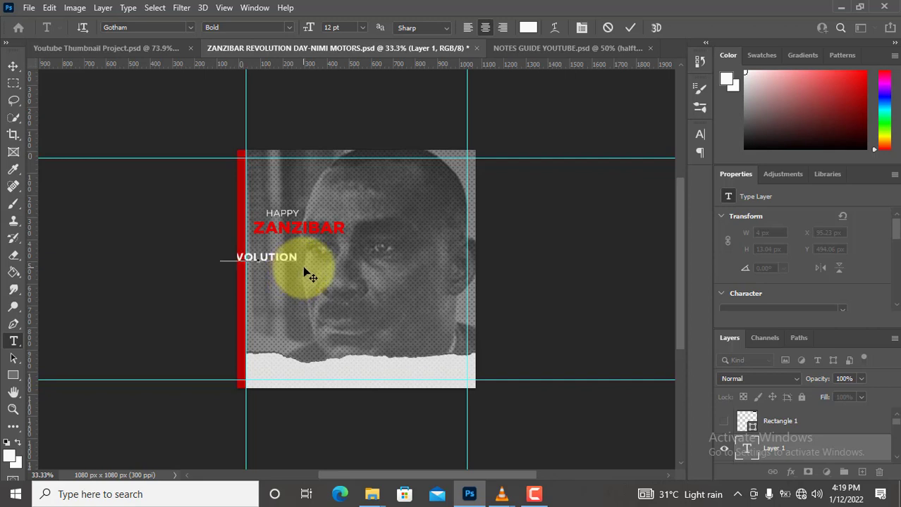
left_click_drag(323, 268, 342, 255)
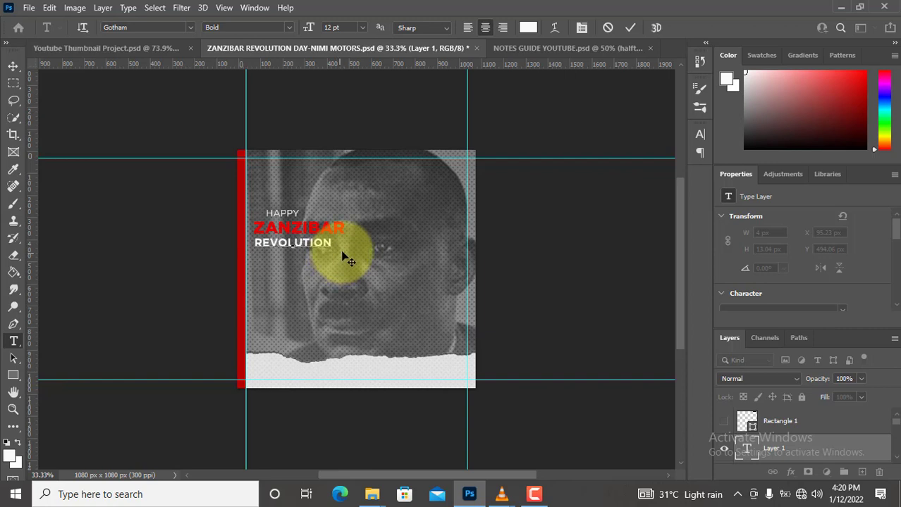
left_click(627, 27)
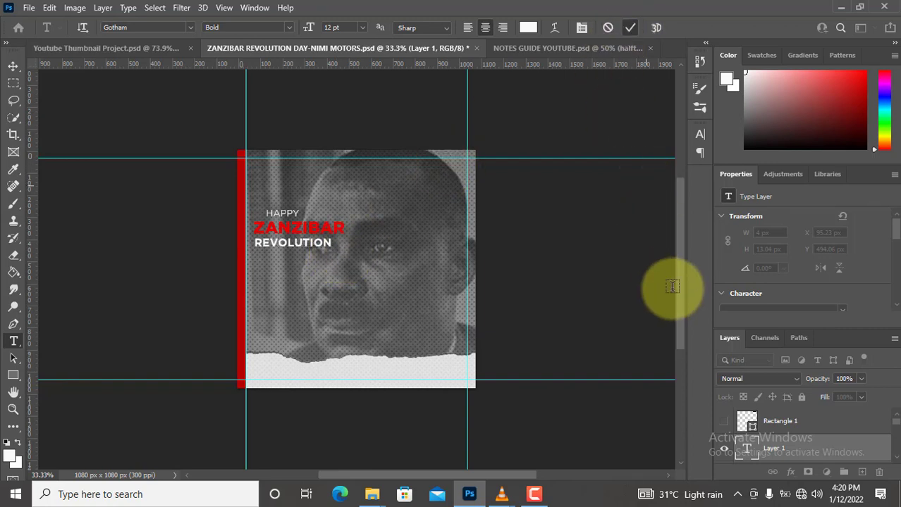
left_click(864, 473)
left_click(863, 473)
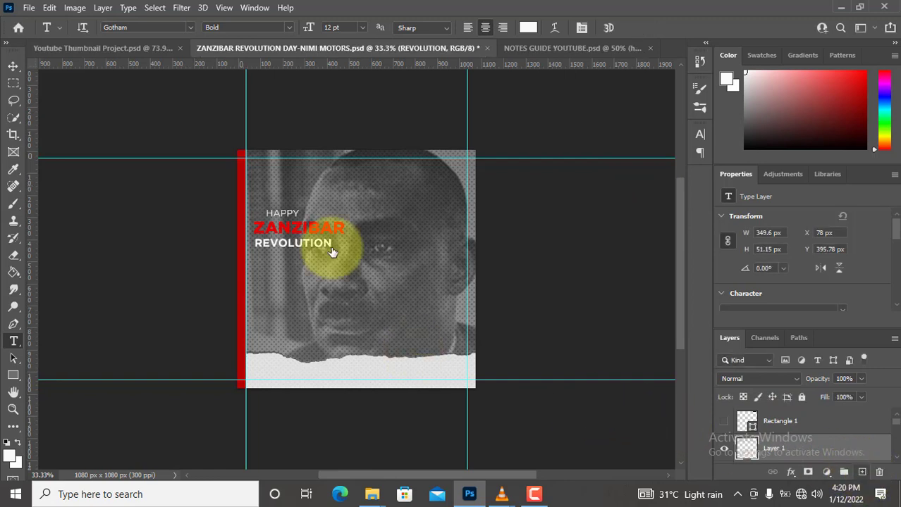
Type DAY in Gotham Book 10 pt to the right of REVOLUTION and commit it
left_click(287, 27)
left_click(277, 52)
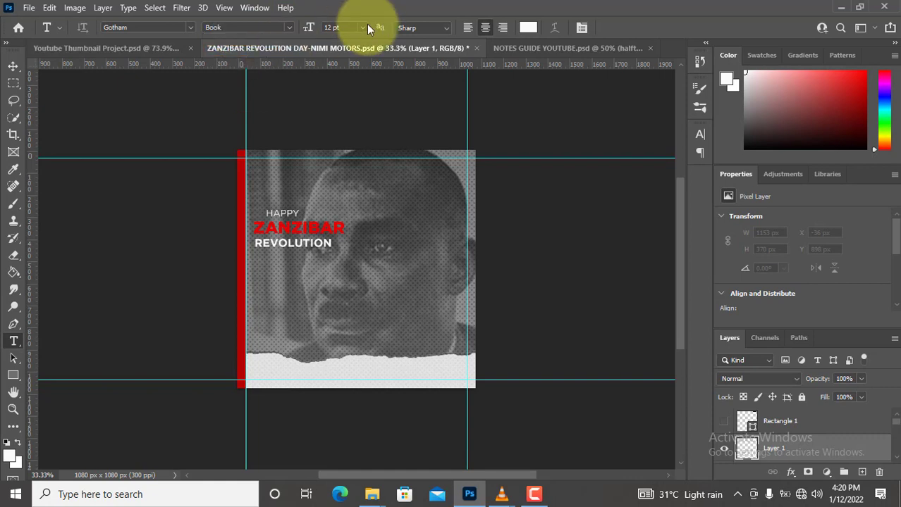
left_click(363, 27)
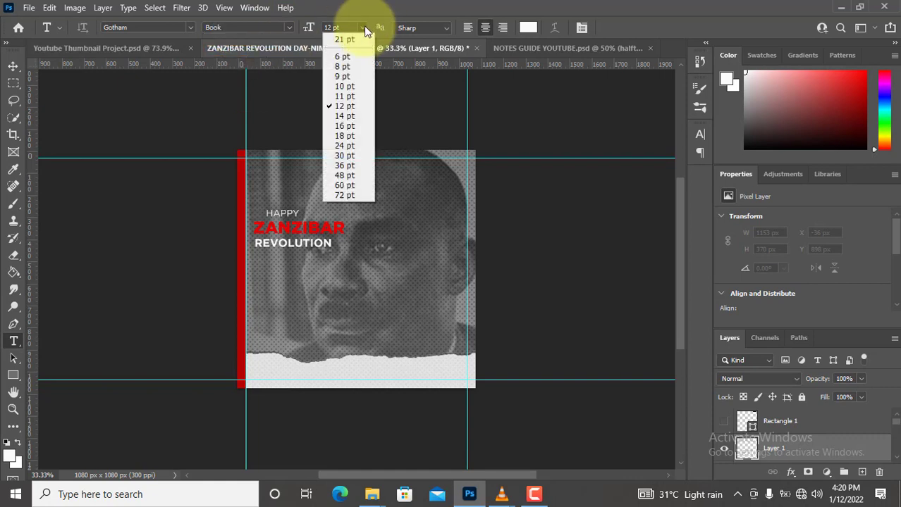
left_click(352, 85)
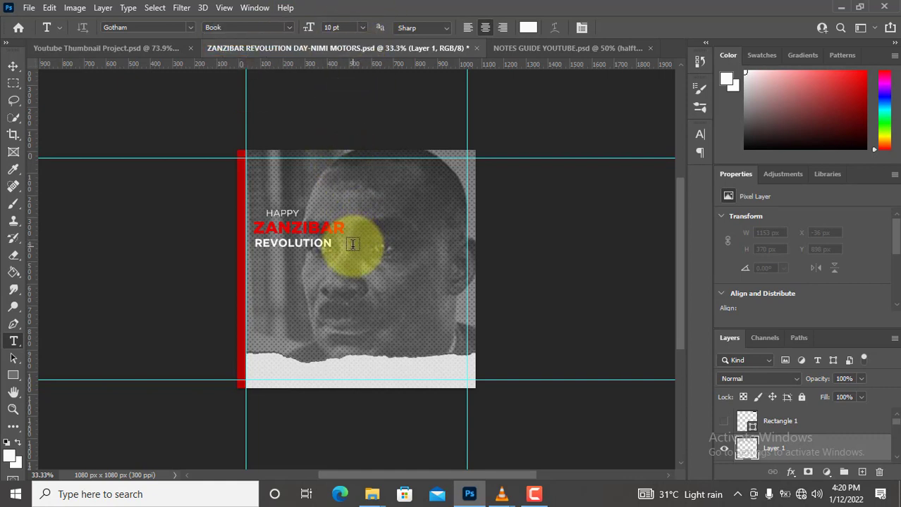
left_click(352, 243)
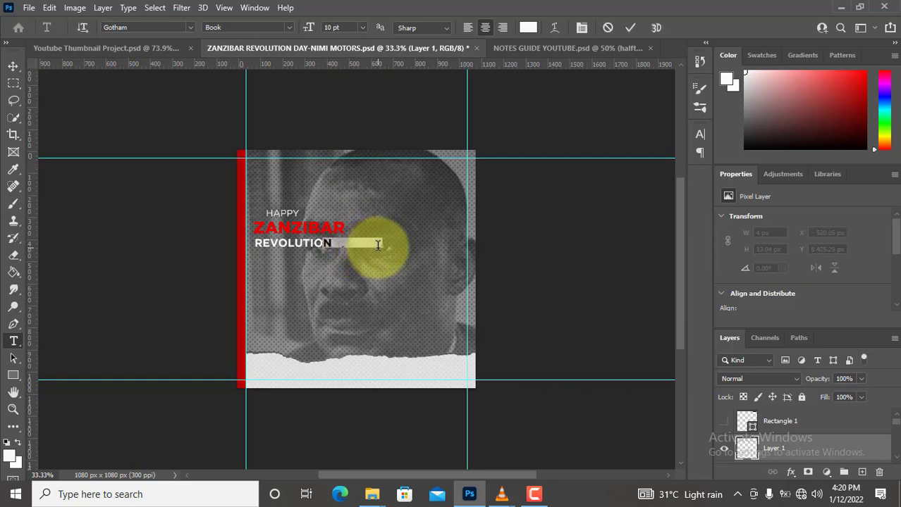
type("DAY")
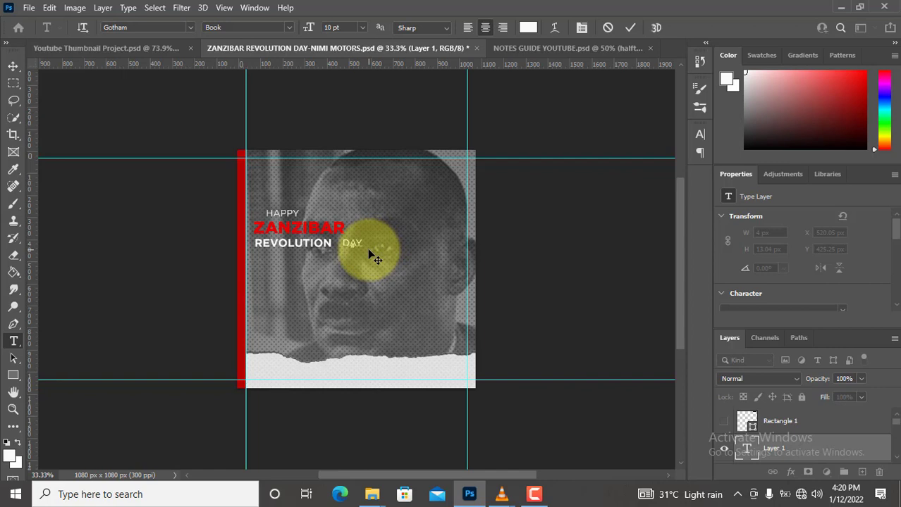
left_click(629, 29)
Enlarge DAY to 12 pt, line it up after REVOLUTION, and nudge HAPPY 2 px right
key("ctrl+0")
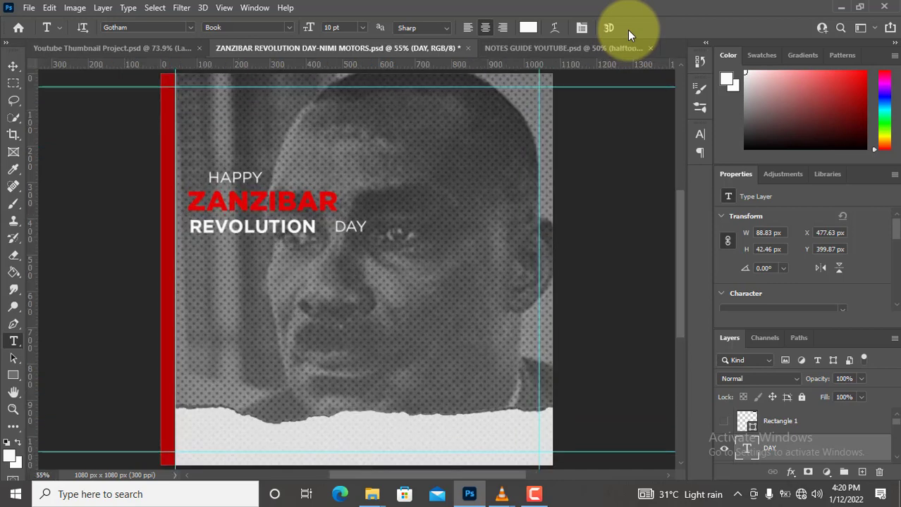
key("v")
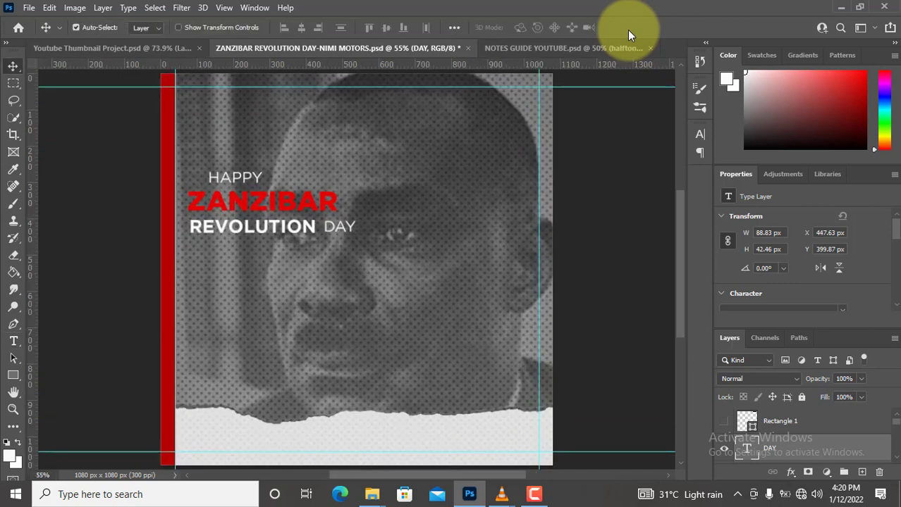
key("t")
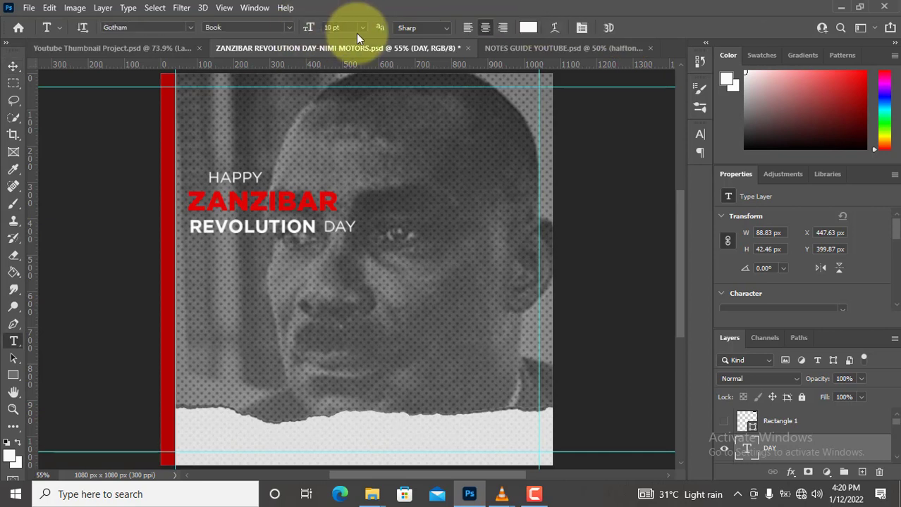
left_click(359, 27)
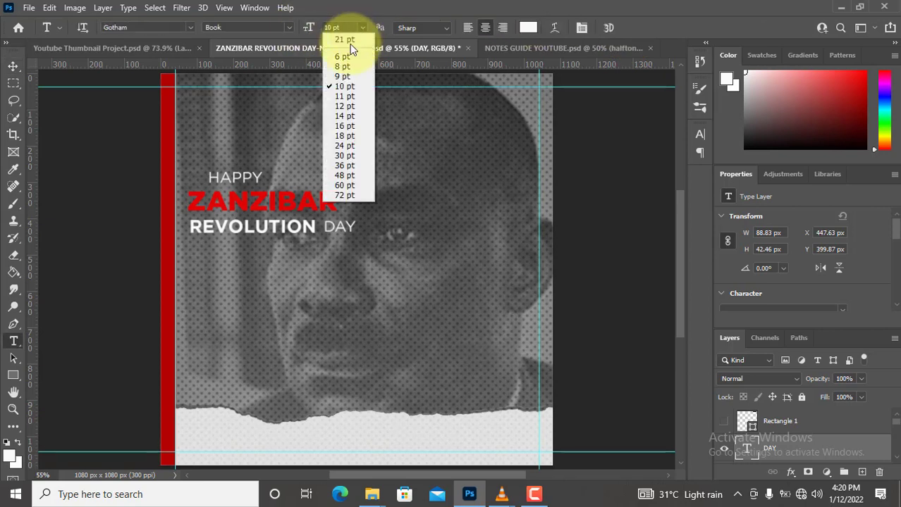
left_click(344, 107)
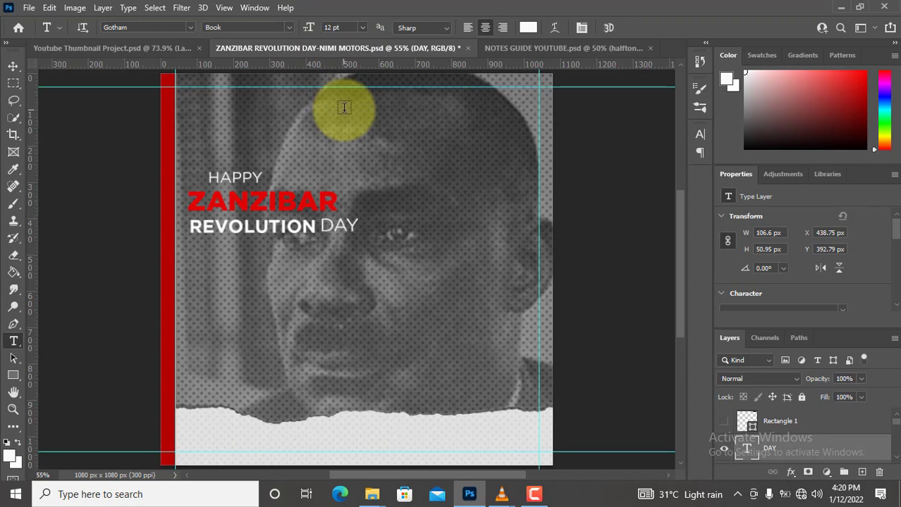
key("v")
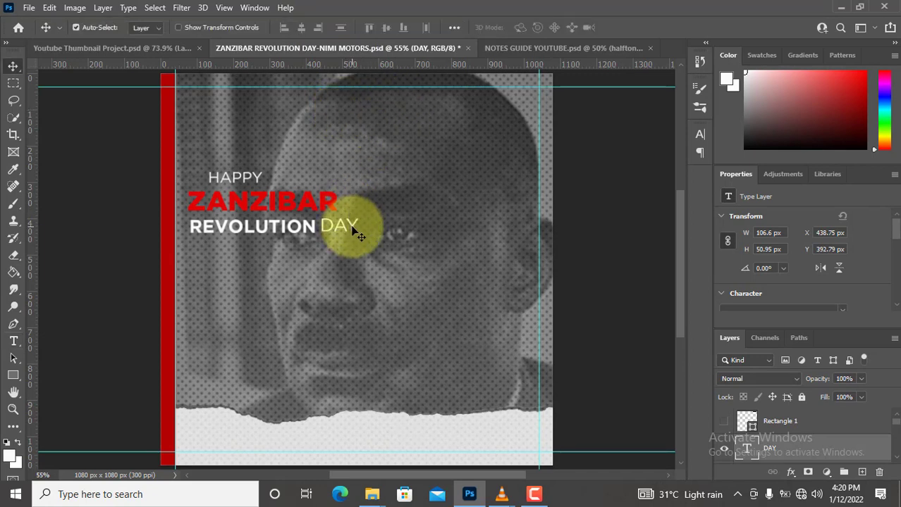
left_click_drag(359, 235, 356, 234)
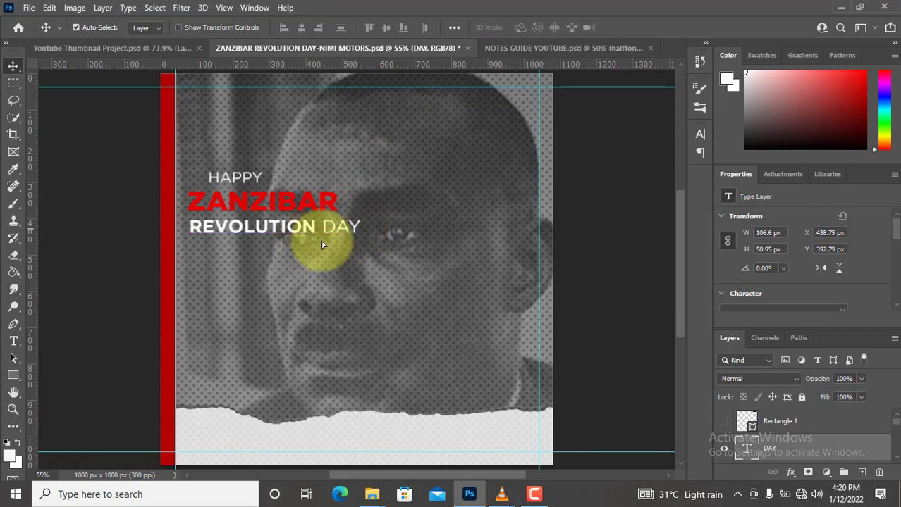
left_click(259, 185)
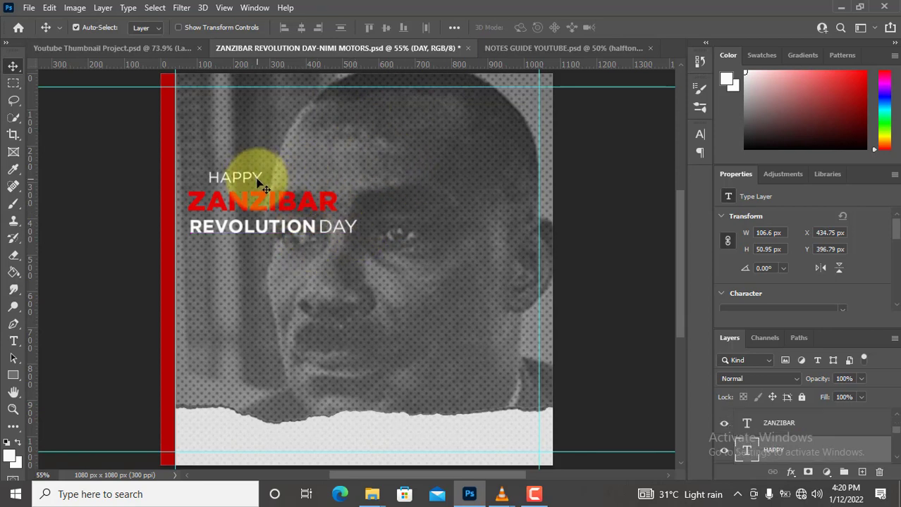
left_click_drag(259, 191, 259, 182)
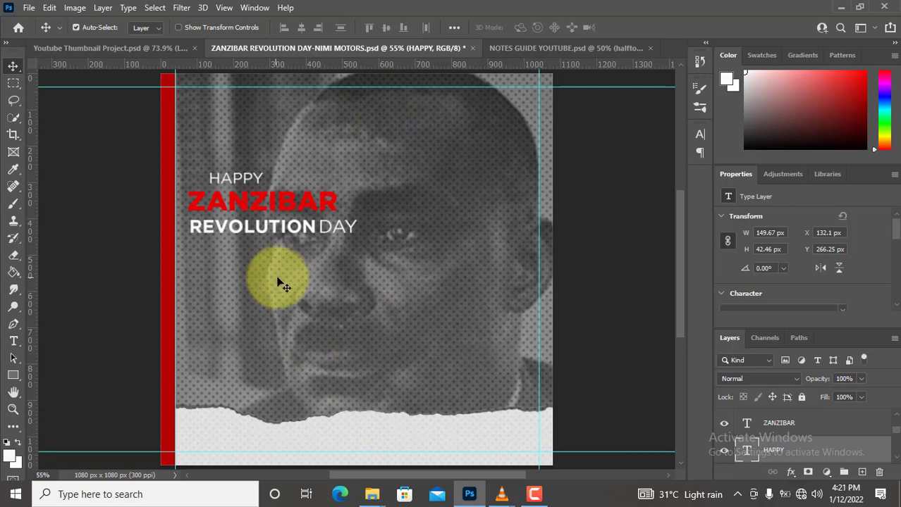
Copy the CONTACT INFO layer from the NOTES GUIDE document into the poster
left_click(543, 47)
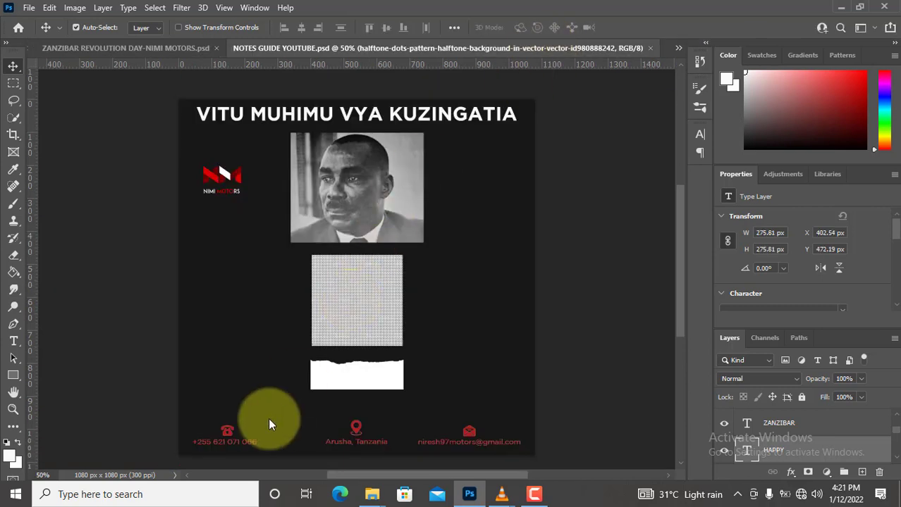
left_click(224, 431)
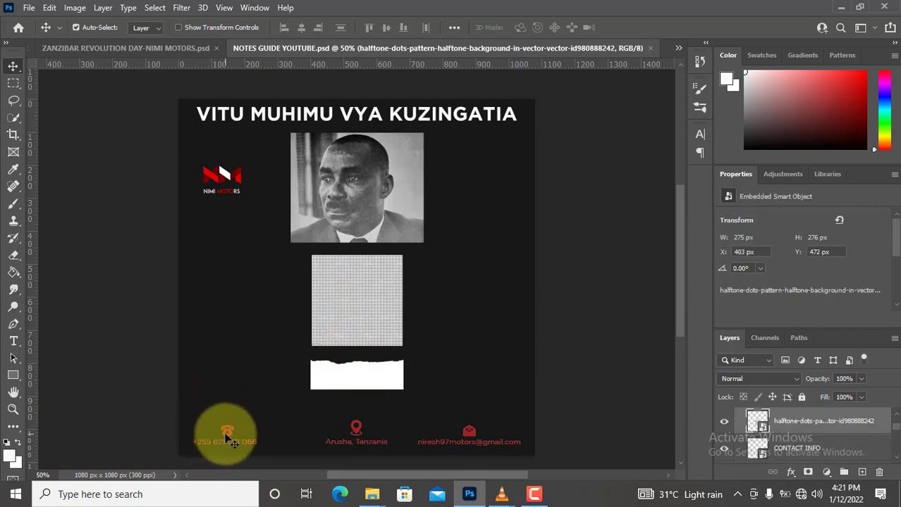
left_click(228, 438)
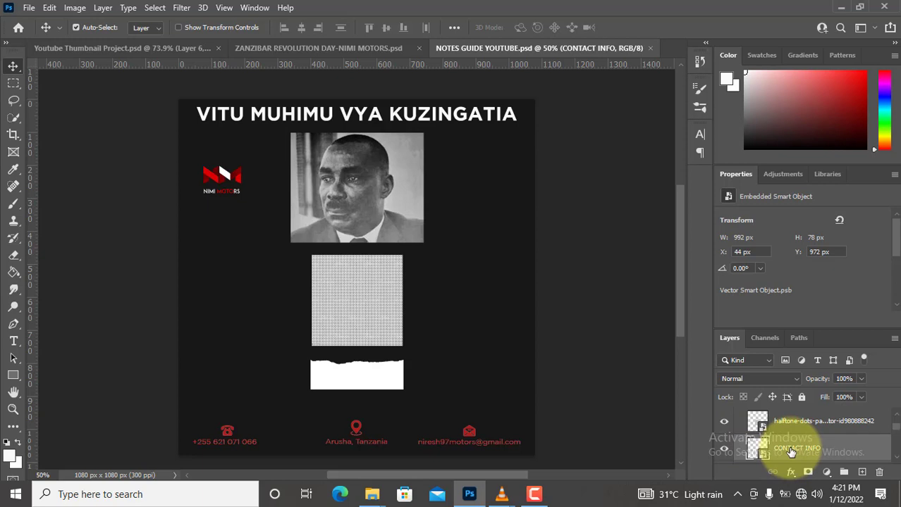
mouse_move(791, 452)
left_mouse_down()
mouse_move(508, 231)
mouse_move(345, 48)
mouse_move(366, 347)
left_mouse_up()
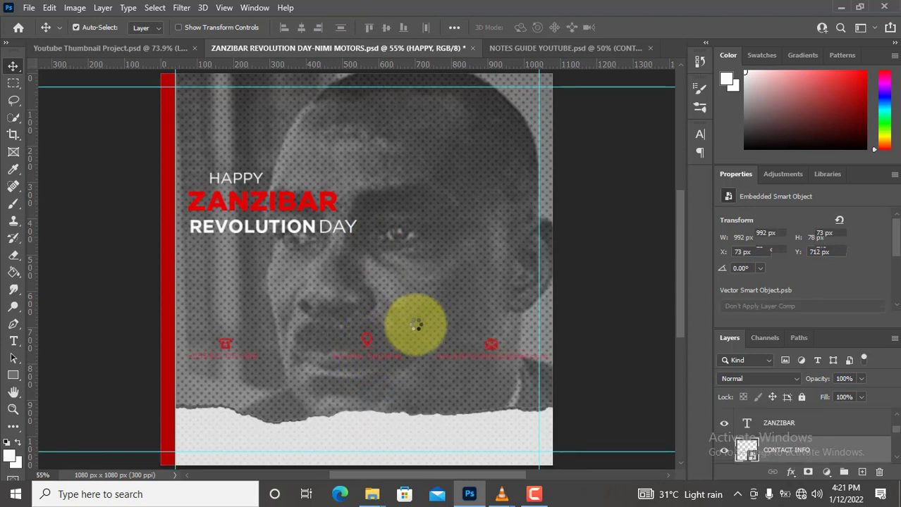
Centre the contact info horizontally and shift it down into the bottom white strip
key("ctrl")
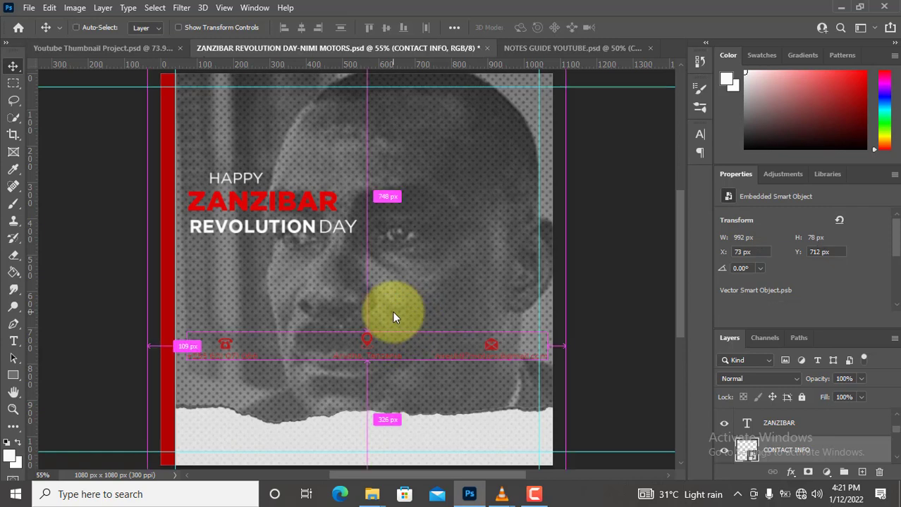
key("ctrl+a")
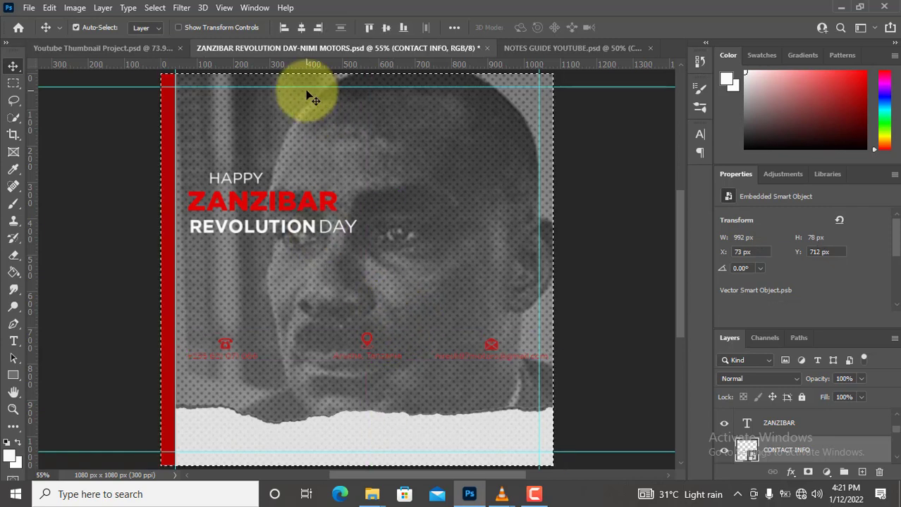
left_click(302, 27)
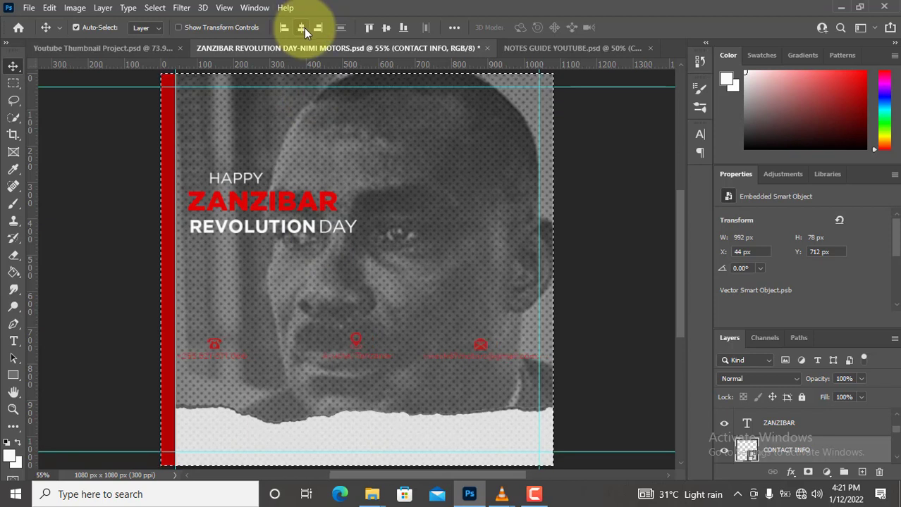
key("ctrl+d")
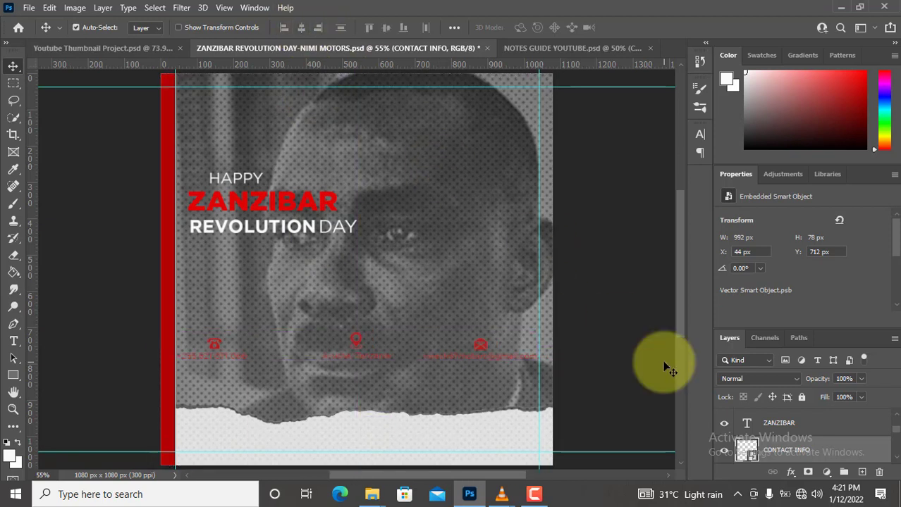
key("shift+Down")
key("shift+Down")
key("shift+Down")
key("shift+Down")
key("shift+Down")
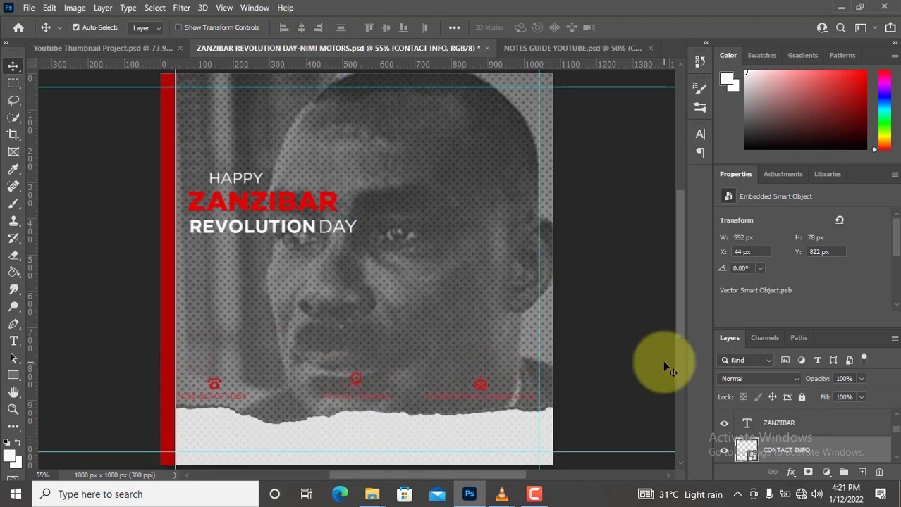
key("shift+Down")
key("shift+Down")
key("shift+Down")
key("shift+Down")
key("shift+Down")
key("shift+Down")
key("shift+Down")
key("shift+Down")
key("shift+Down")
key("shift+Down")
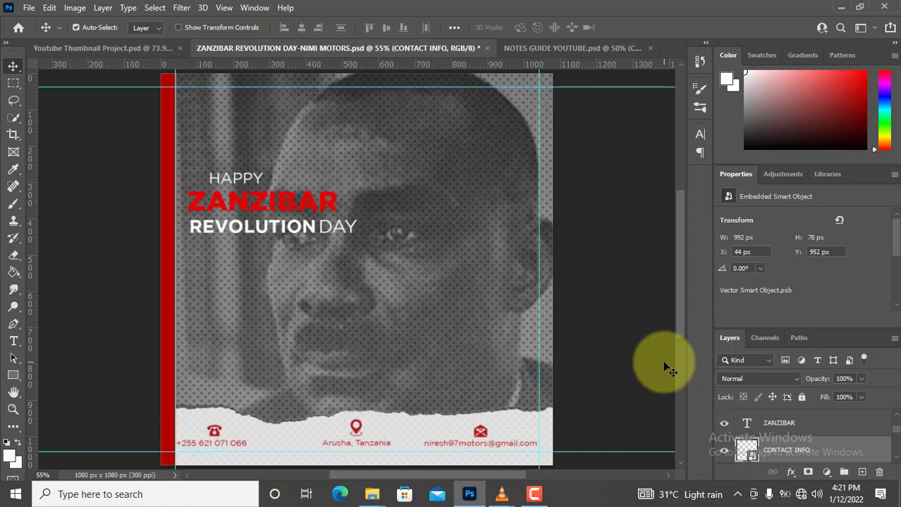
key("shift+Down")
key("shift+Down")
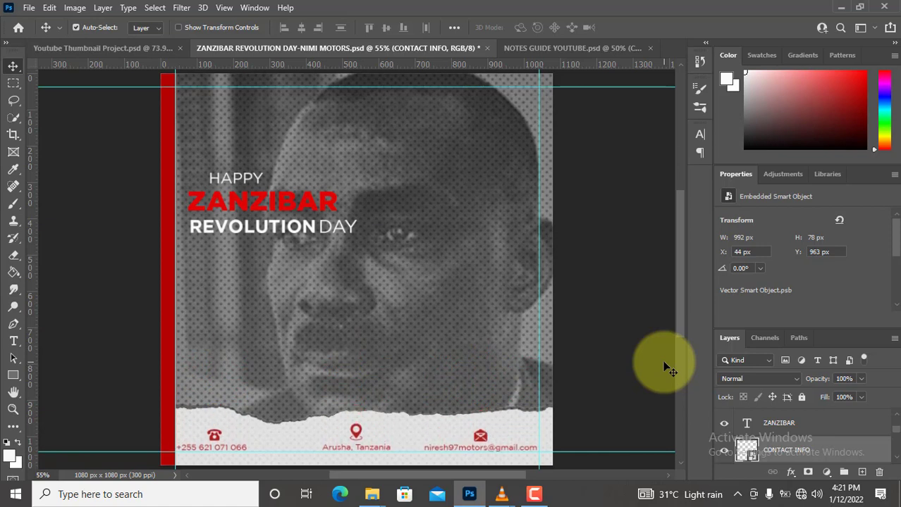
key("ctrl+minus")
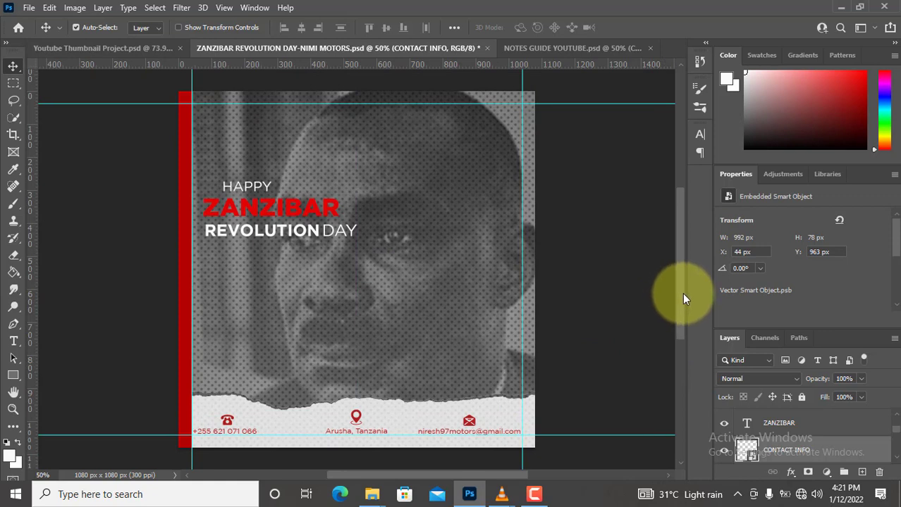
left_click_drag(682, 293, 681, 287)
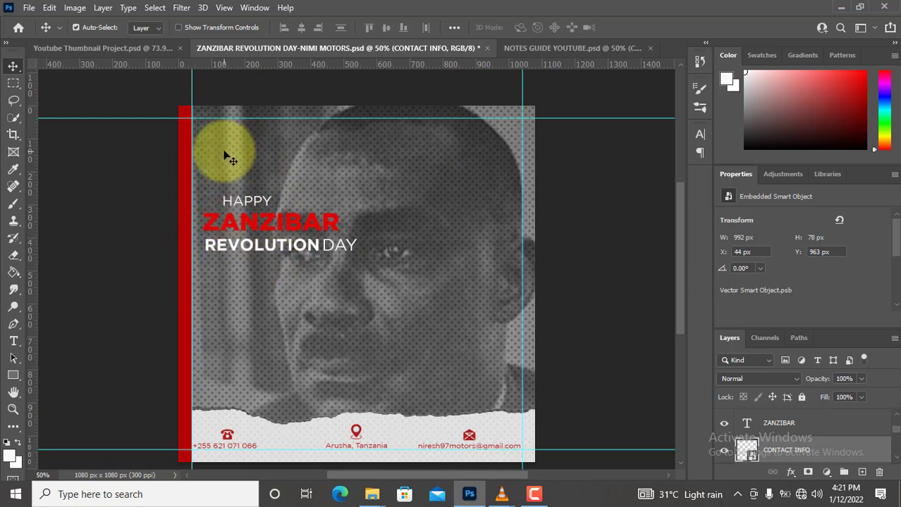
key("ctrl")
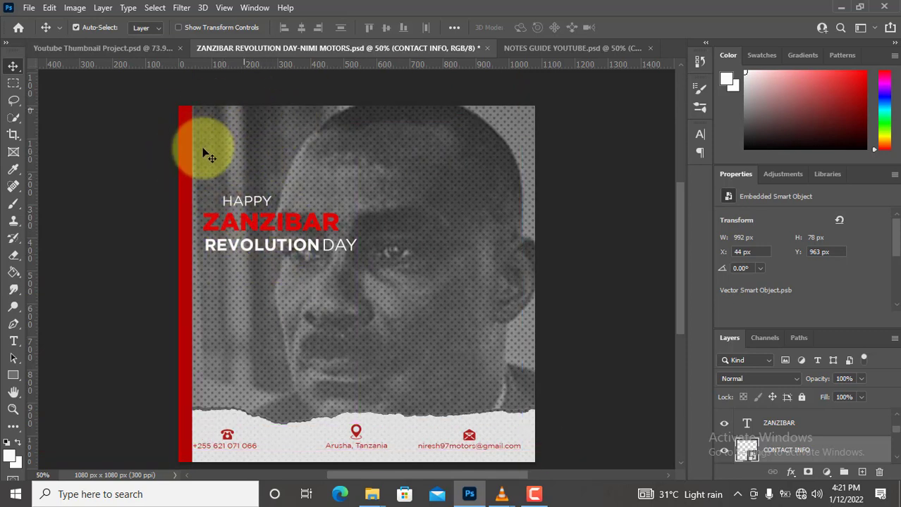
key("ctrl+semicolon")
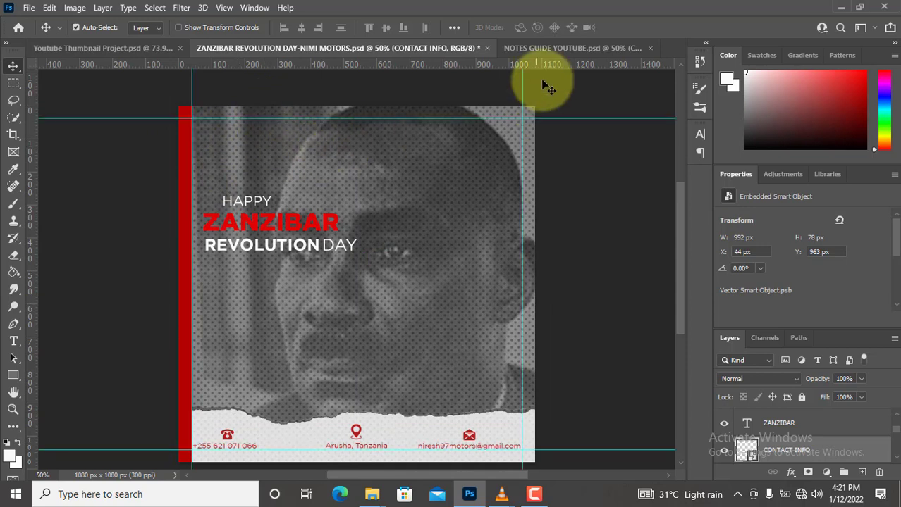
Copy the NIMI MOTORS logo layer from the NOTES GUIDE document into the poster
left_click(534, 48)
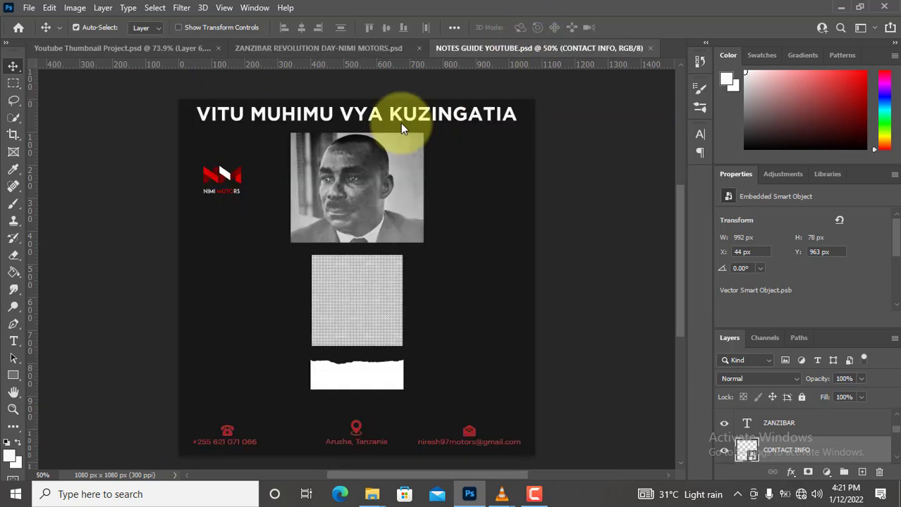
left_click(234, 184)
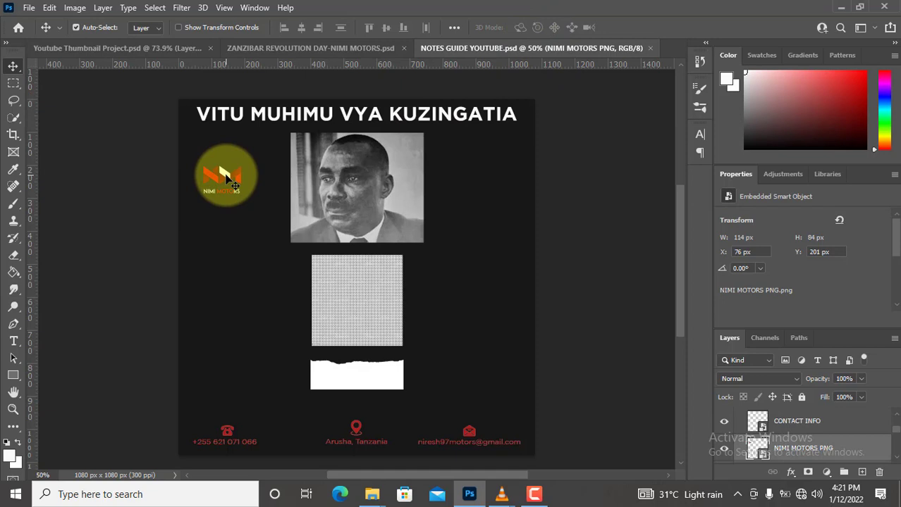
mouse_move(234, 185)
left_mouse_down()
mouse_move(280, 64)
mouse_move(344, 144)
left_mouse_up()
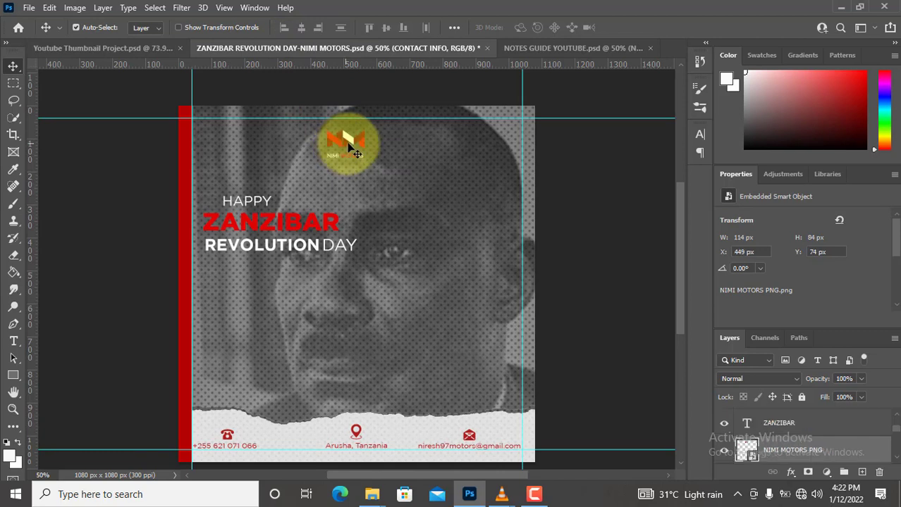
Centre the logo horizontally near the top edge, then hide the guides to preview
key("ctrl")
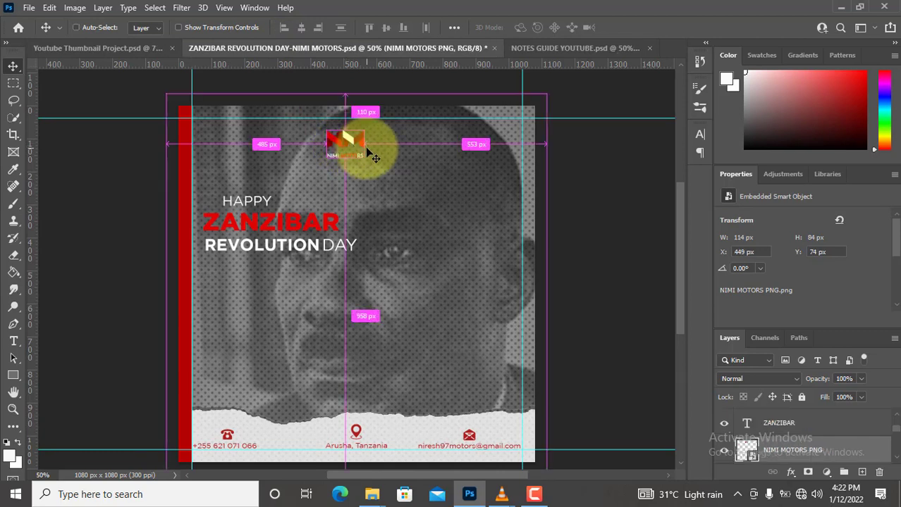
key("ctrl+a")
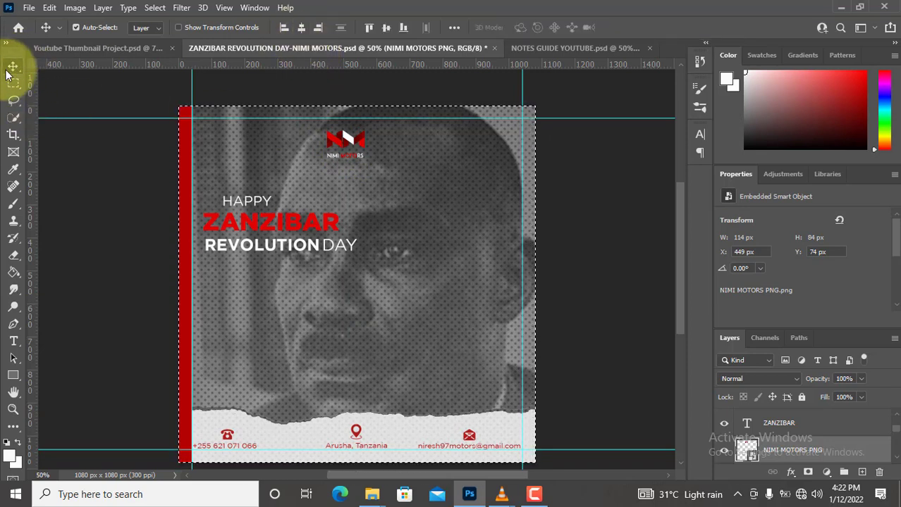
left_click(301, 27)
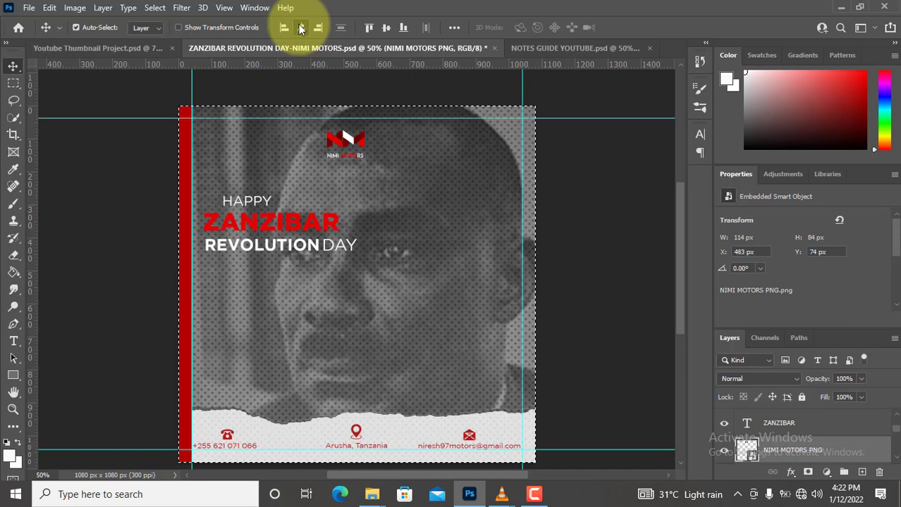
key("ctrl")
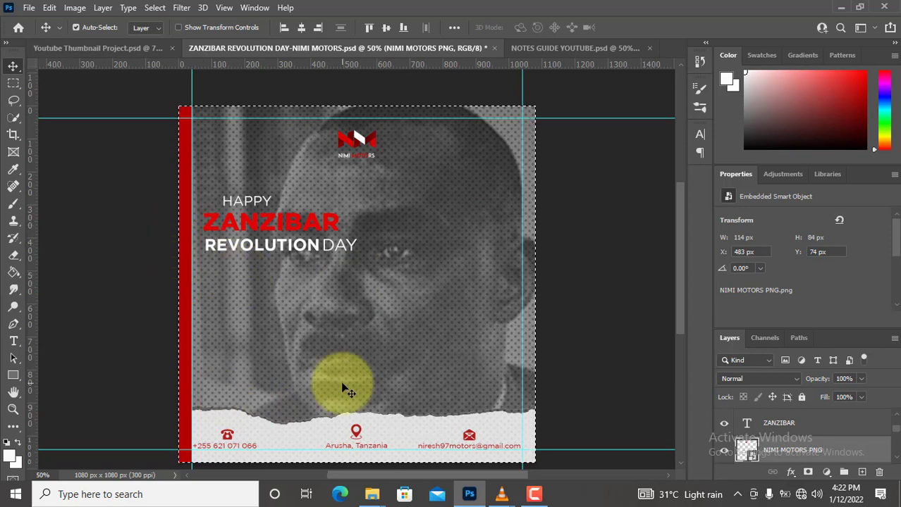
key("ctrl")
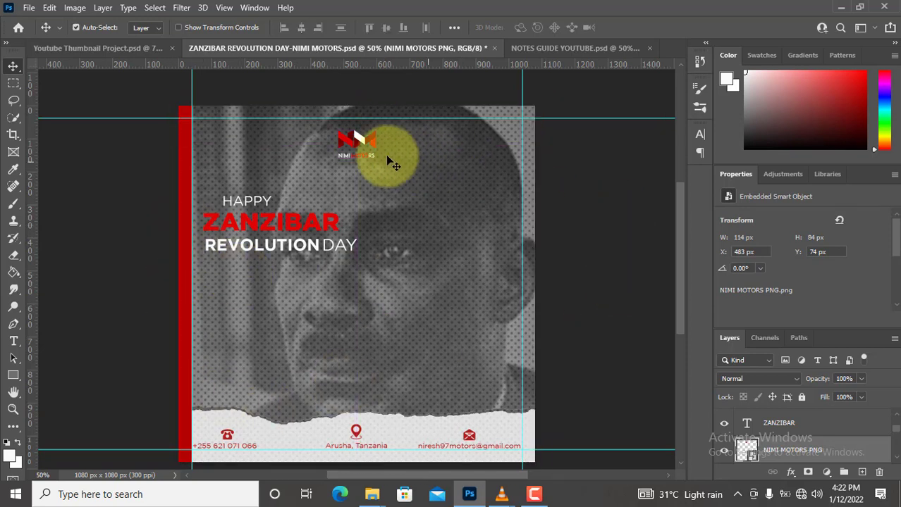
key("ctrl")
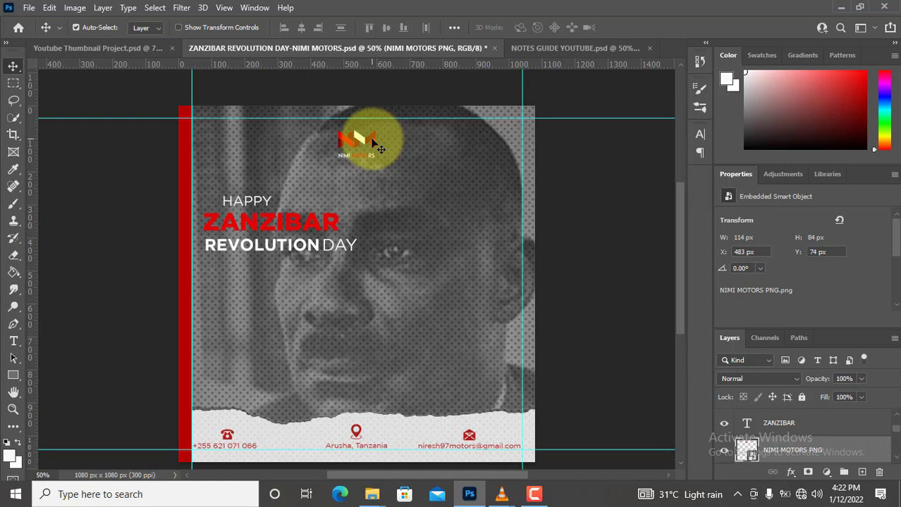
key("Up")
key("Up")
key("Up")
key("Up")
key("Up")
key("Up")
key("Up")
key("Up")
key("Up")
key("shift+Down")
key("ctrl+minus")
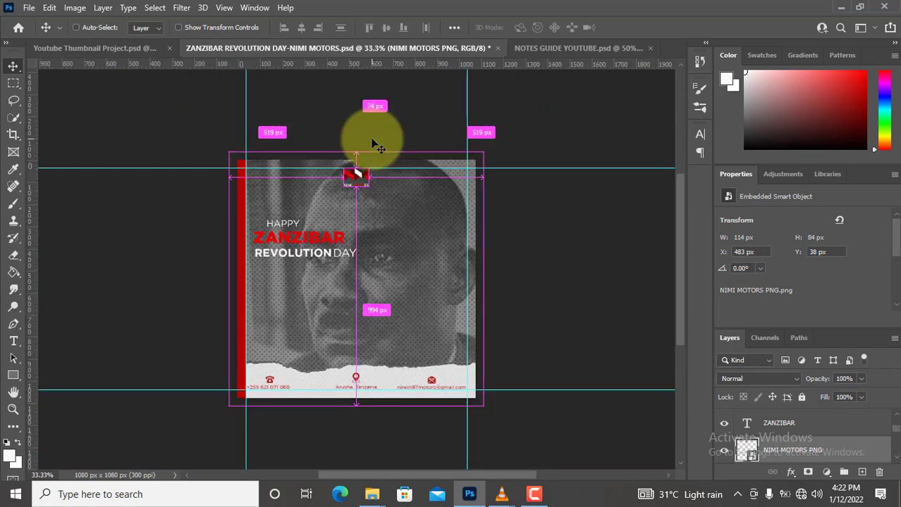
key("ctrl+semicolon")
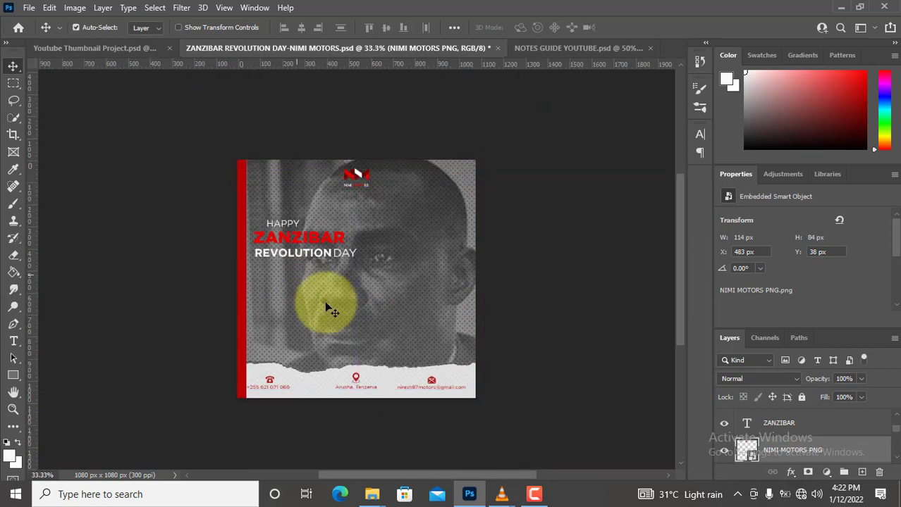